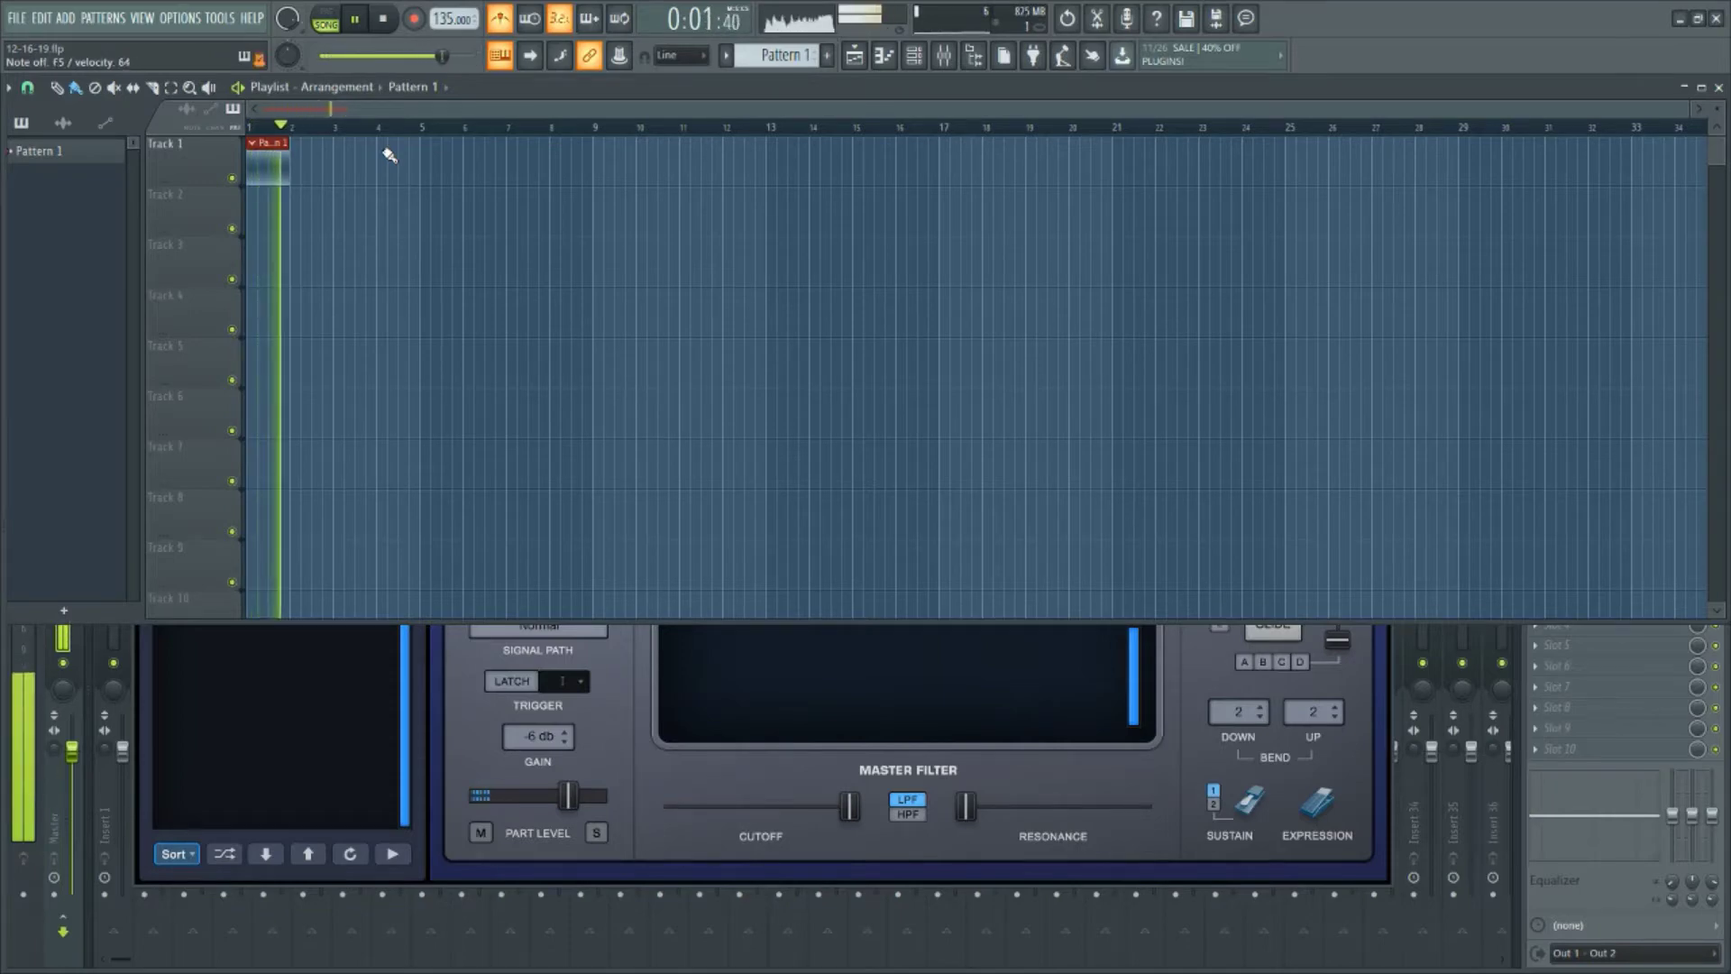
Record a two-bar Omnisphere melody into Pattern 1 as notes and automation
left_click(415, 19)
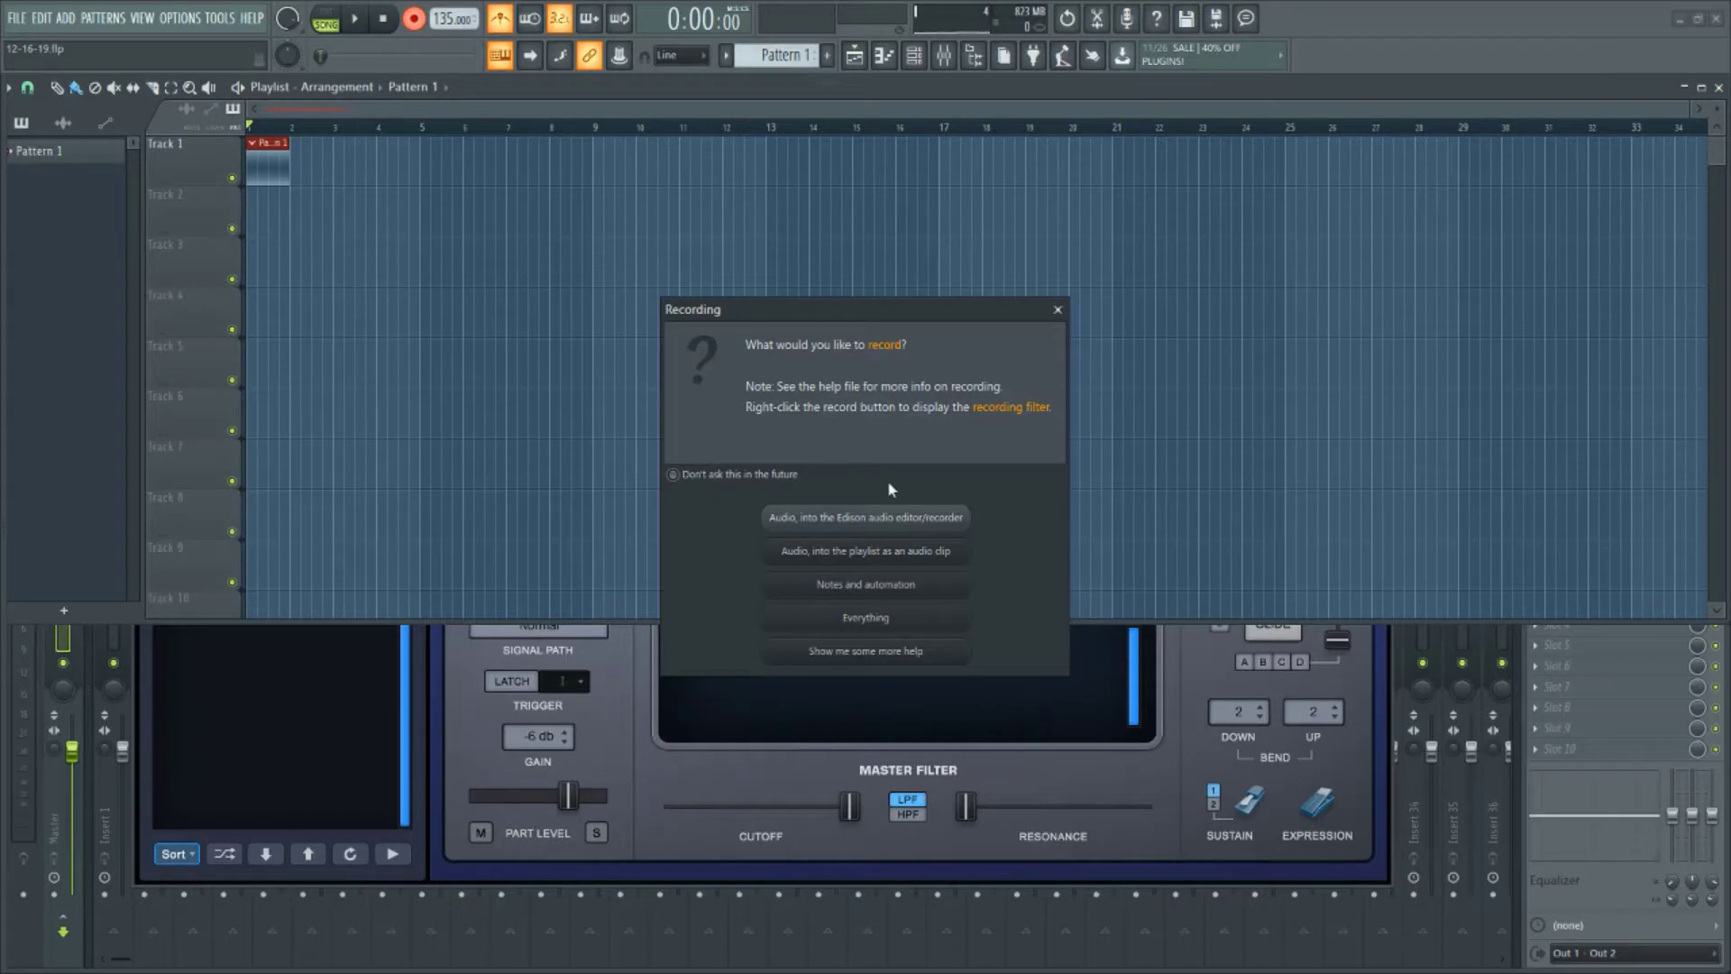
left_click(949, 591)
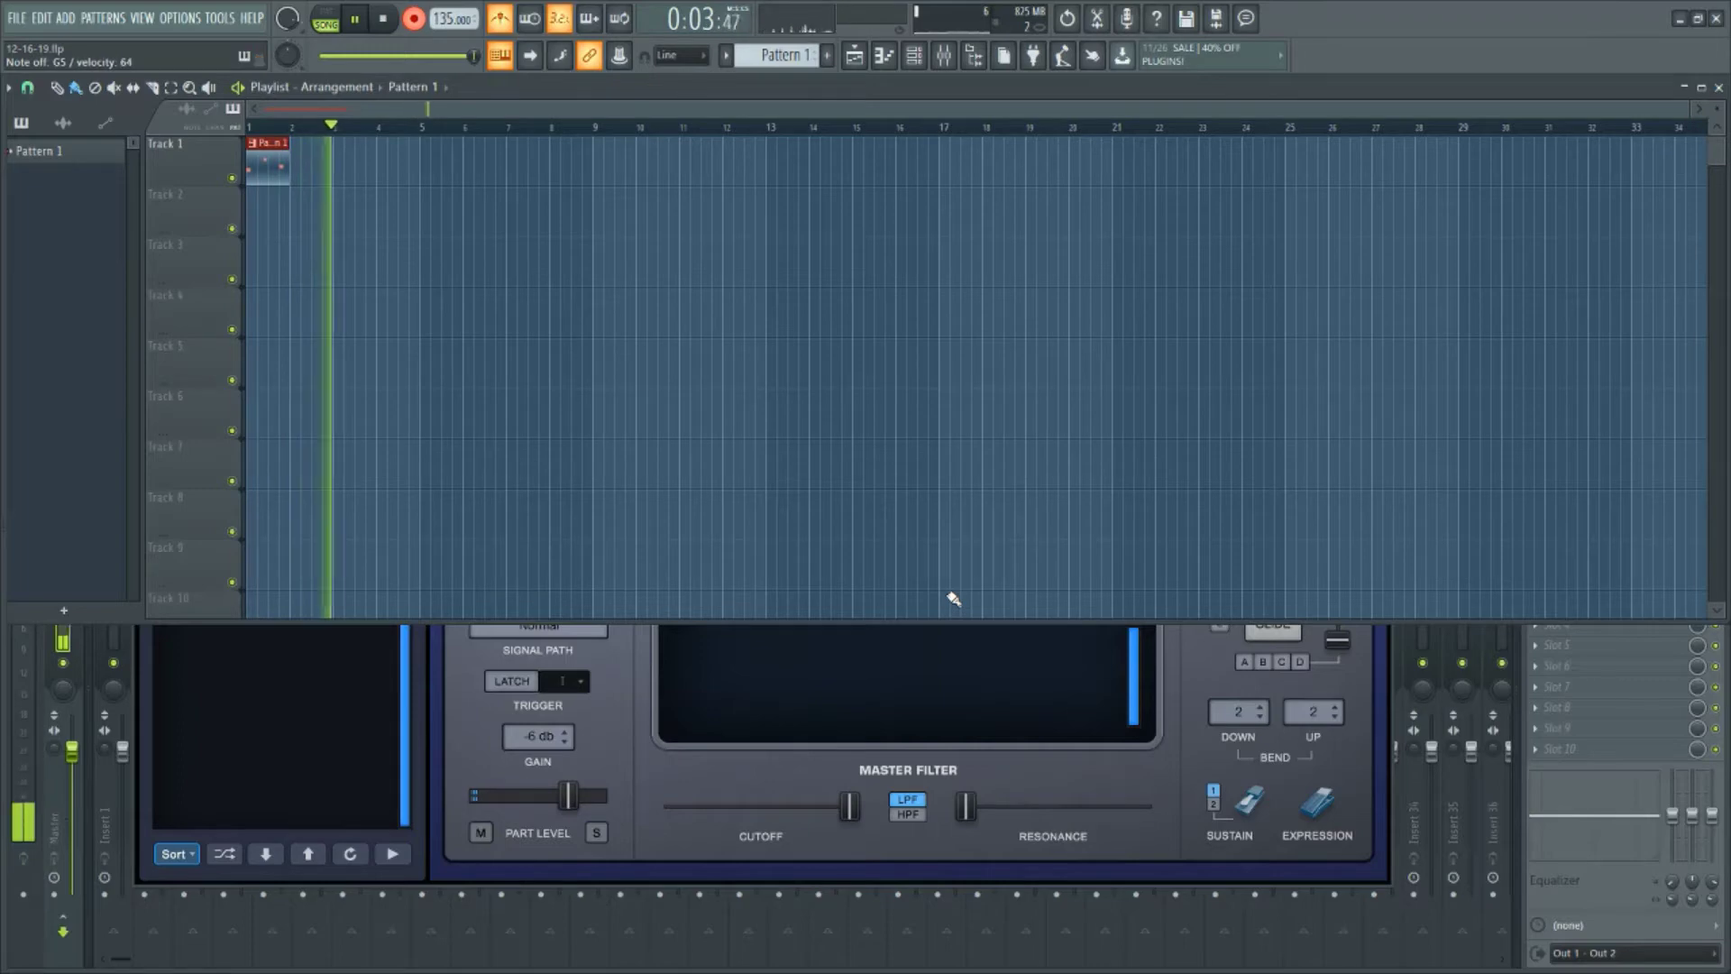
key("space")
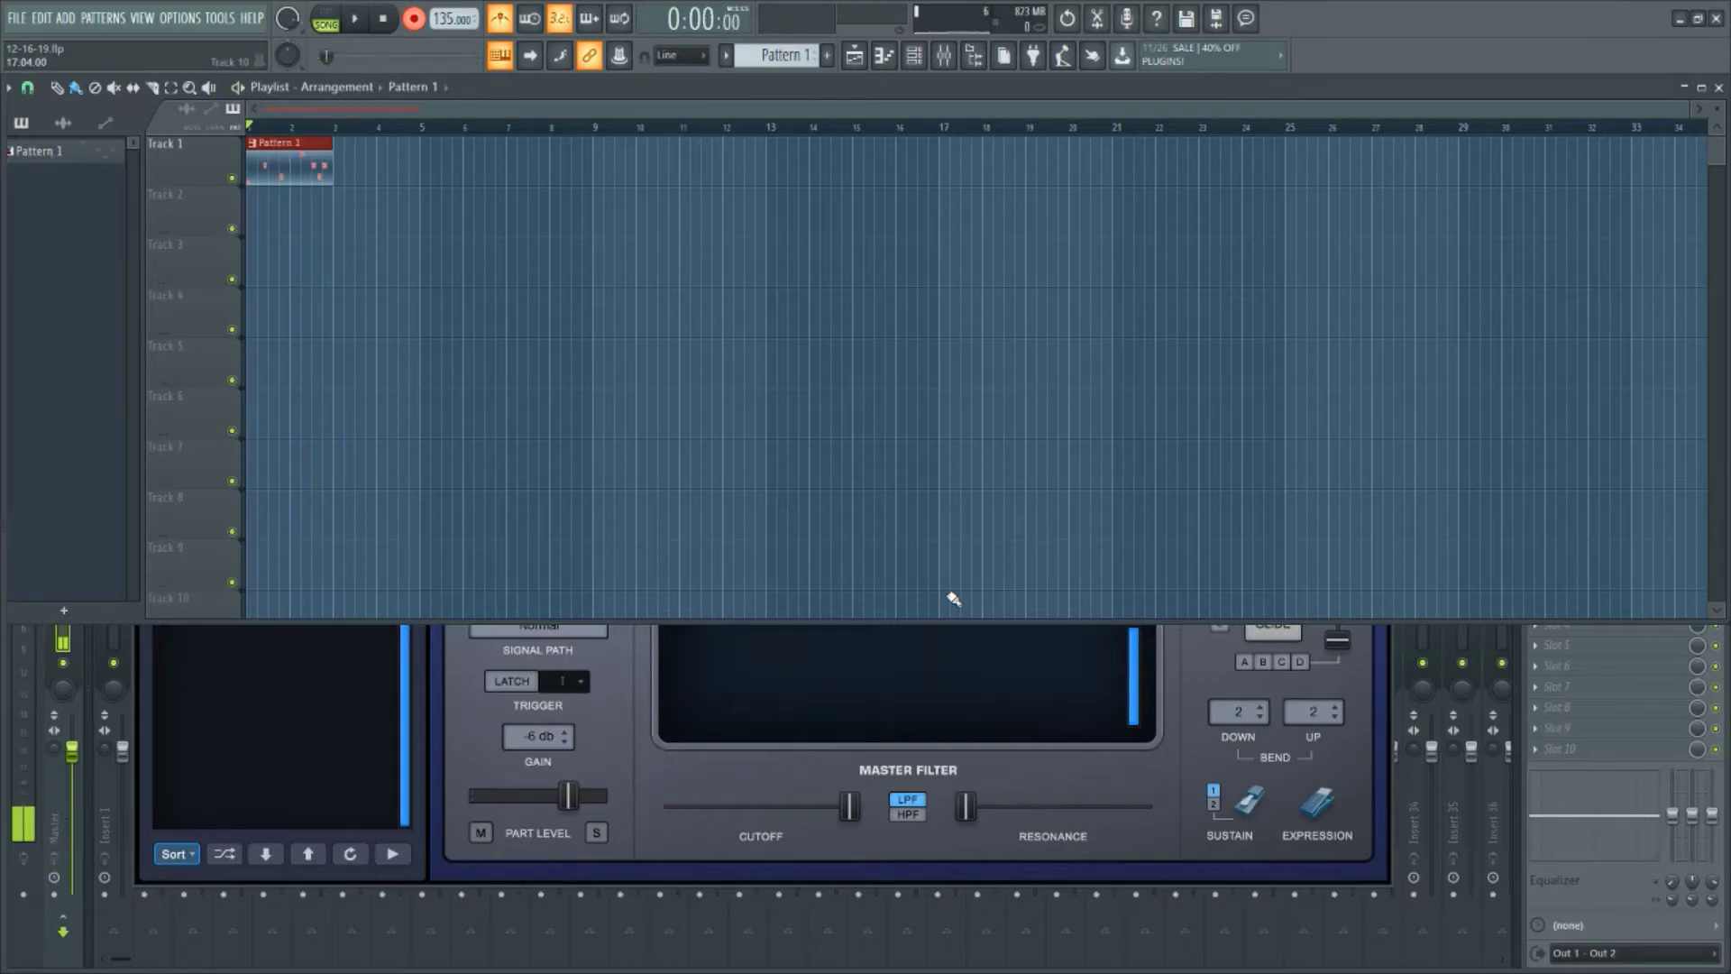
Open the recorded Pattern 1 clip in the piano roll and quantize all of its notes
double_click(292, 149)
key("ctrl+a")
key("ctrl+q")
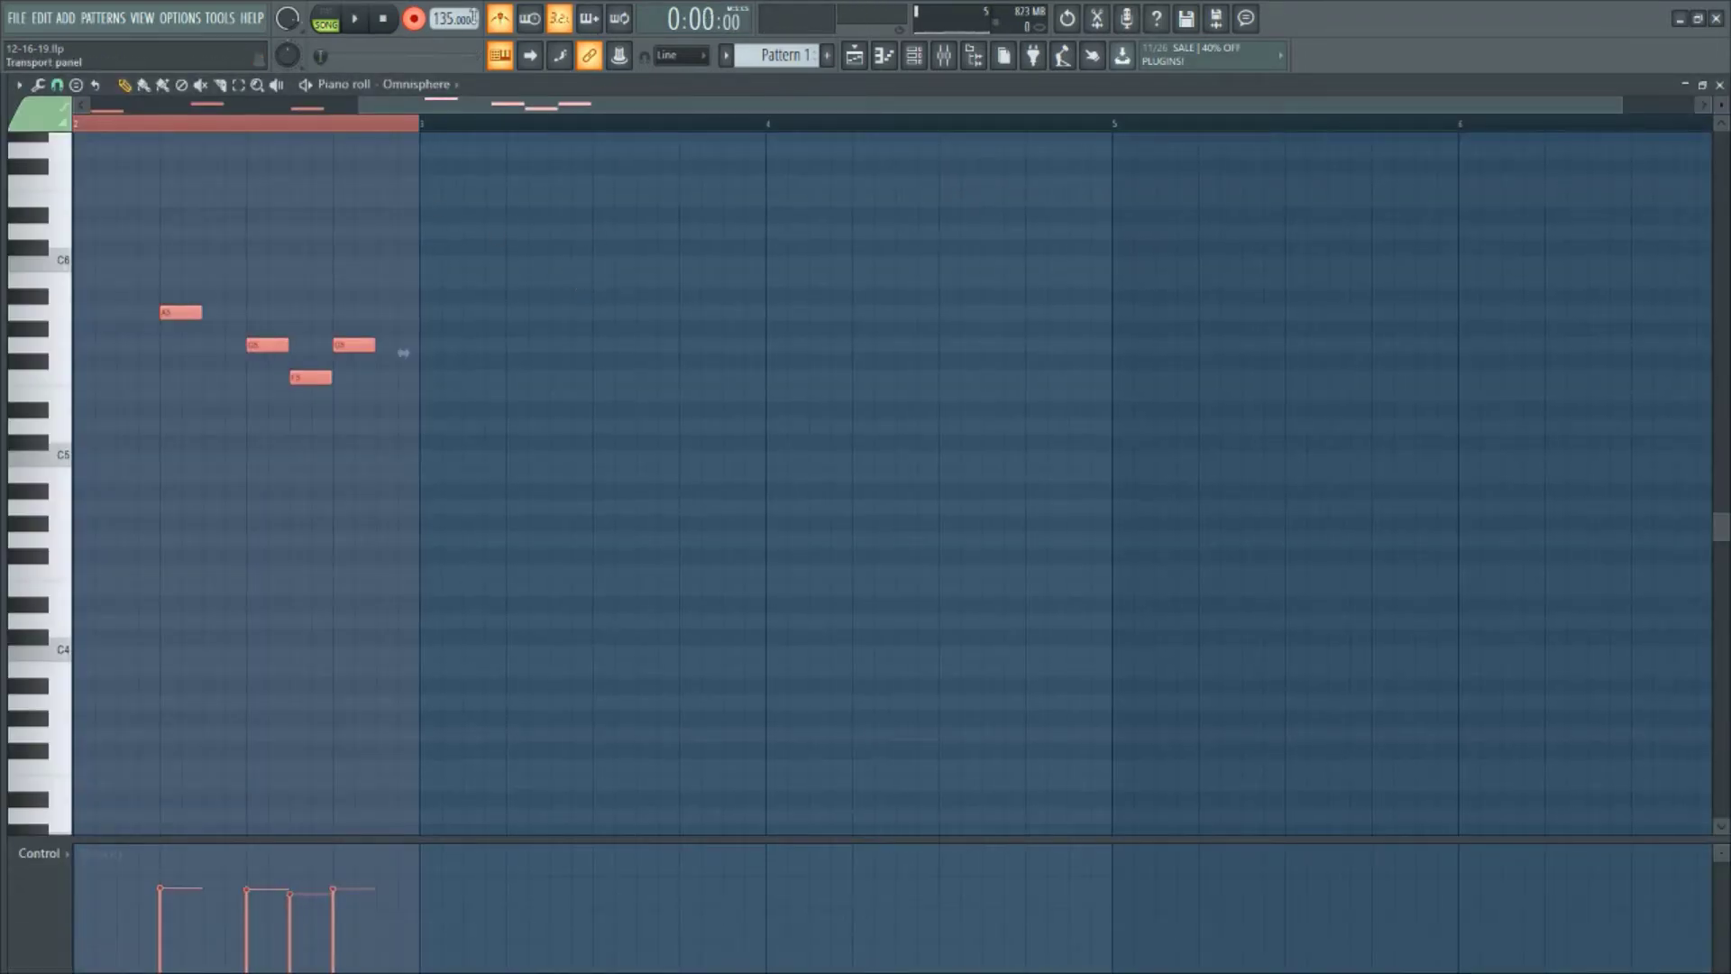
left_click_drag(881, 106, 326, 150)
left_click(624, 496)
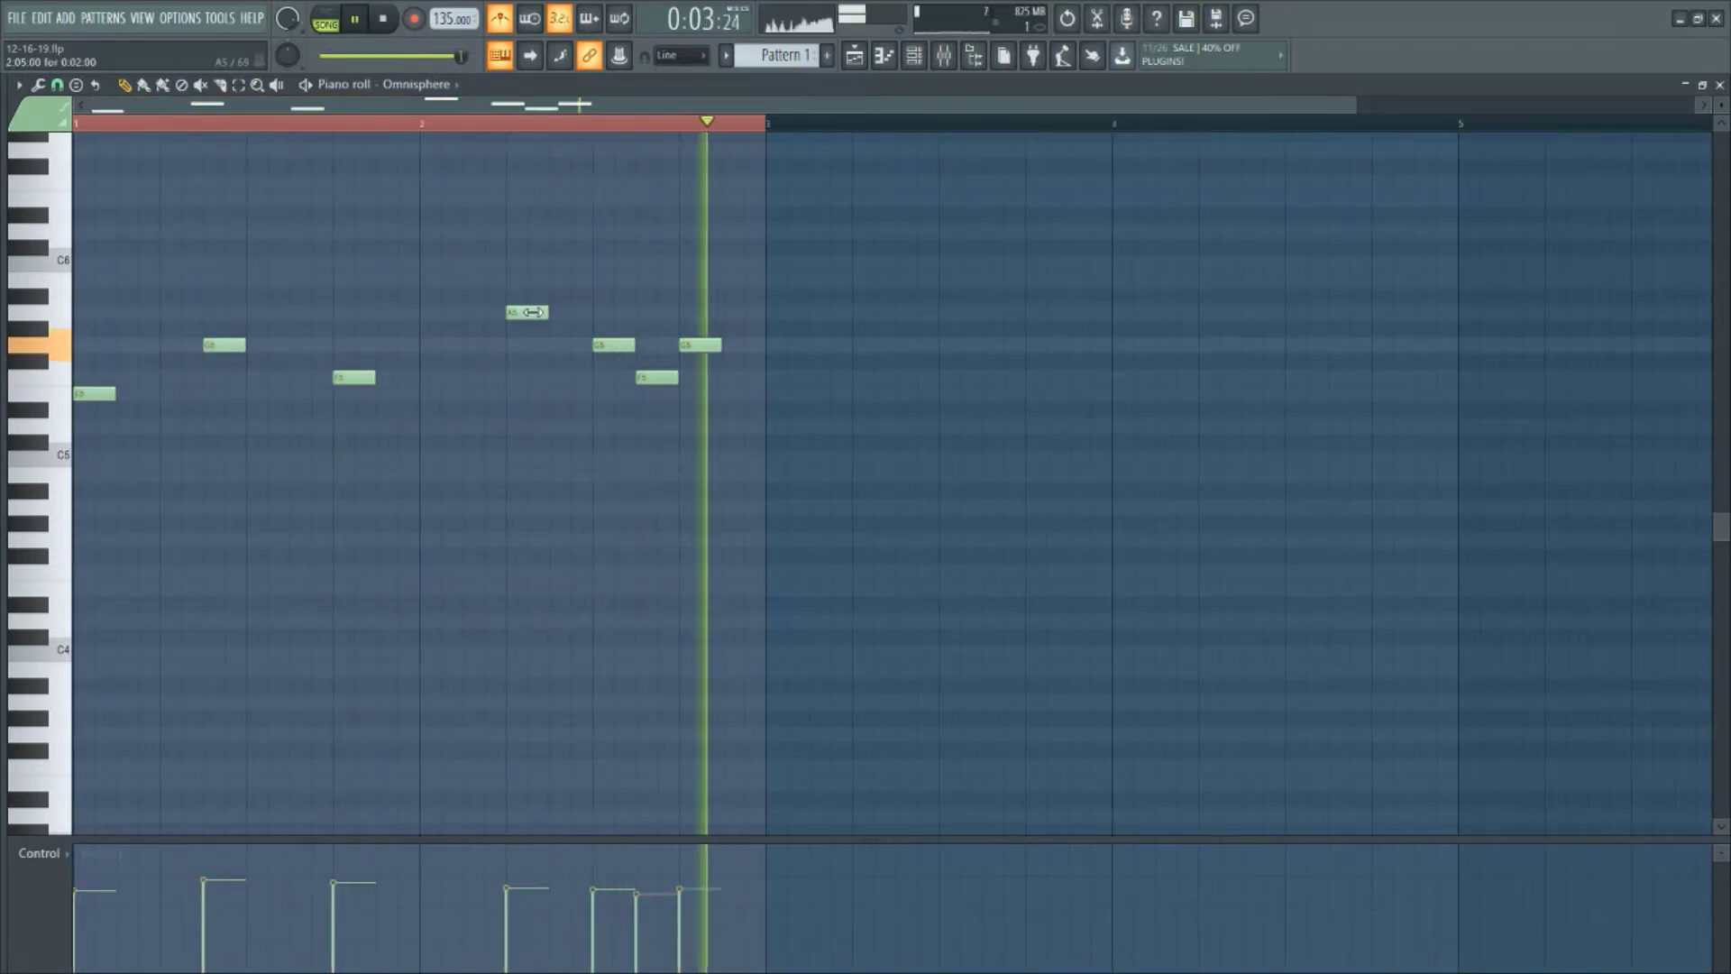
Shorten the A5 note in bar 2 and the G5 note in bar 1 to 1/4 beat each, slightly lowering the G5's velocity
left_click_drag(543, 311, 523, 312)
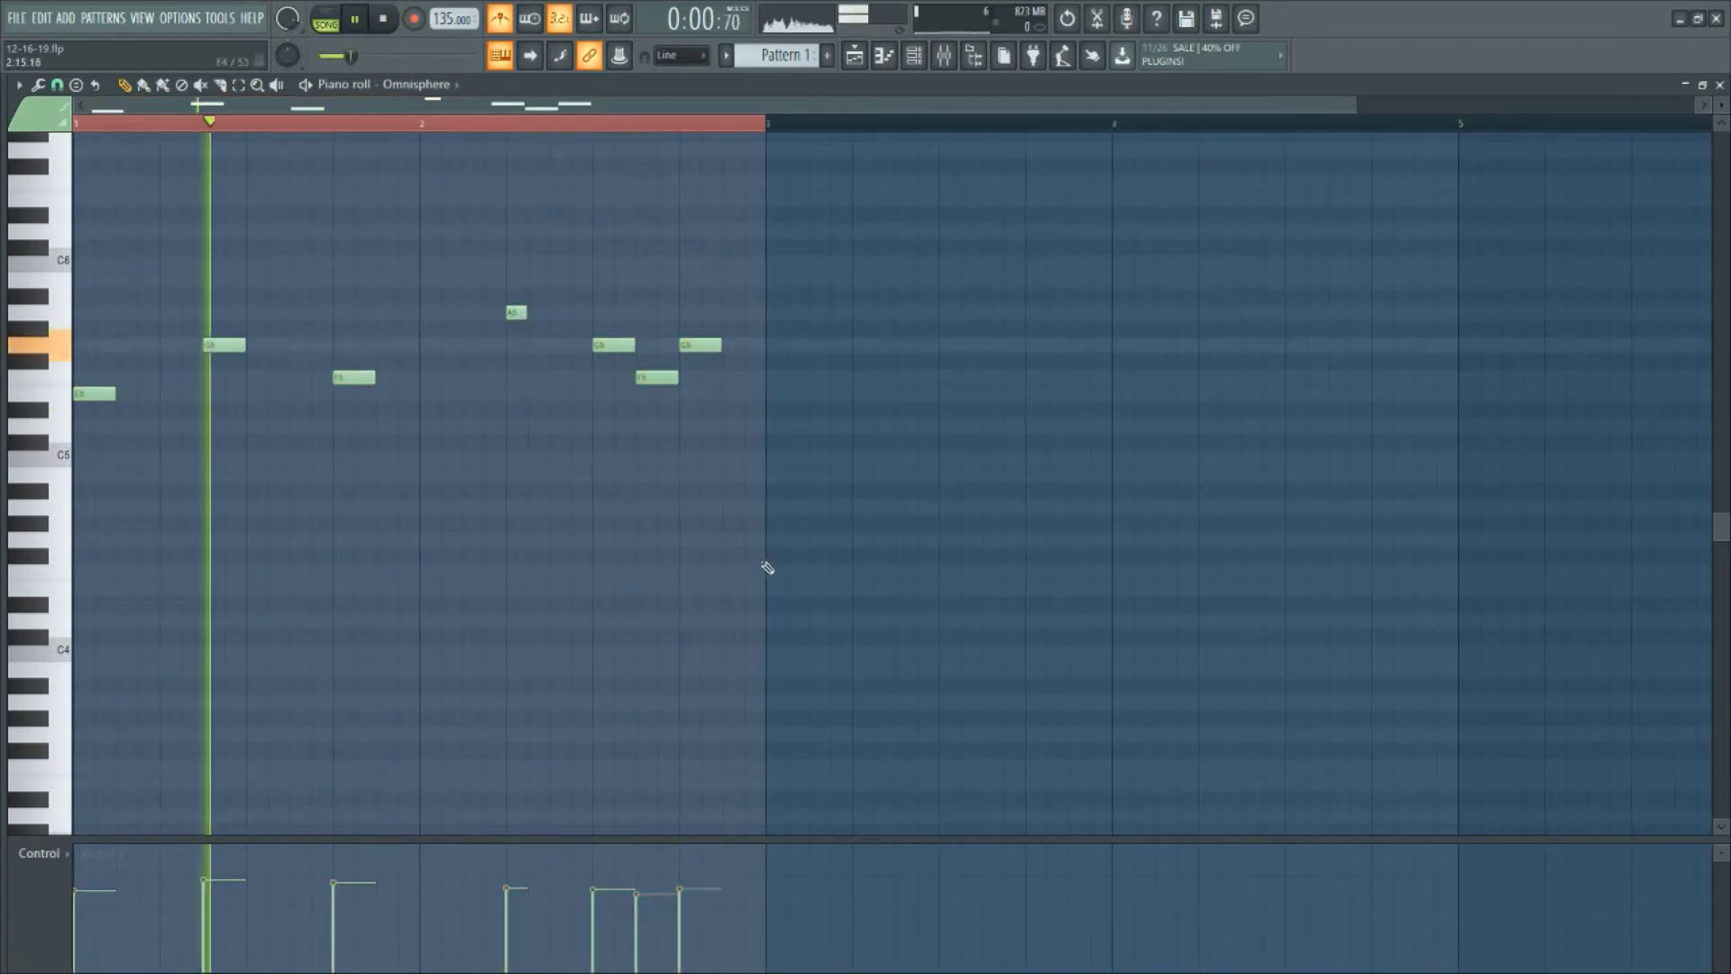
left_click(854, 55)
left_click(915, 56)
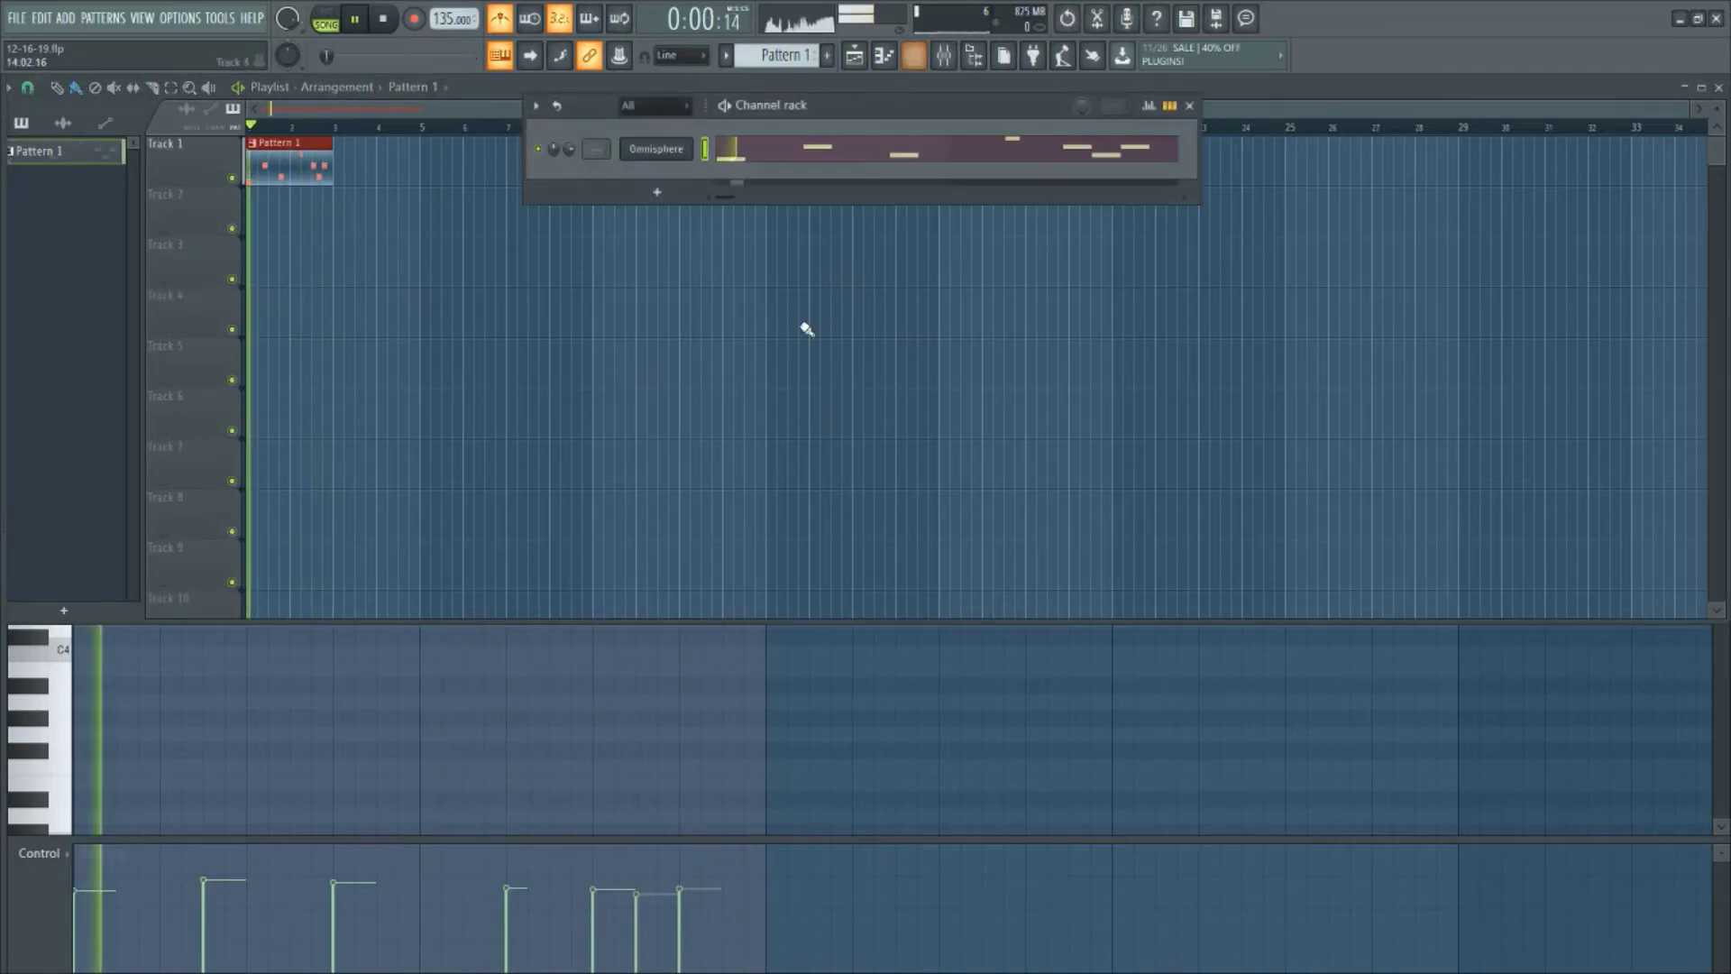
left_click(855, 163)
left_click(854, 163)
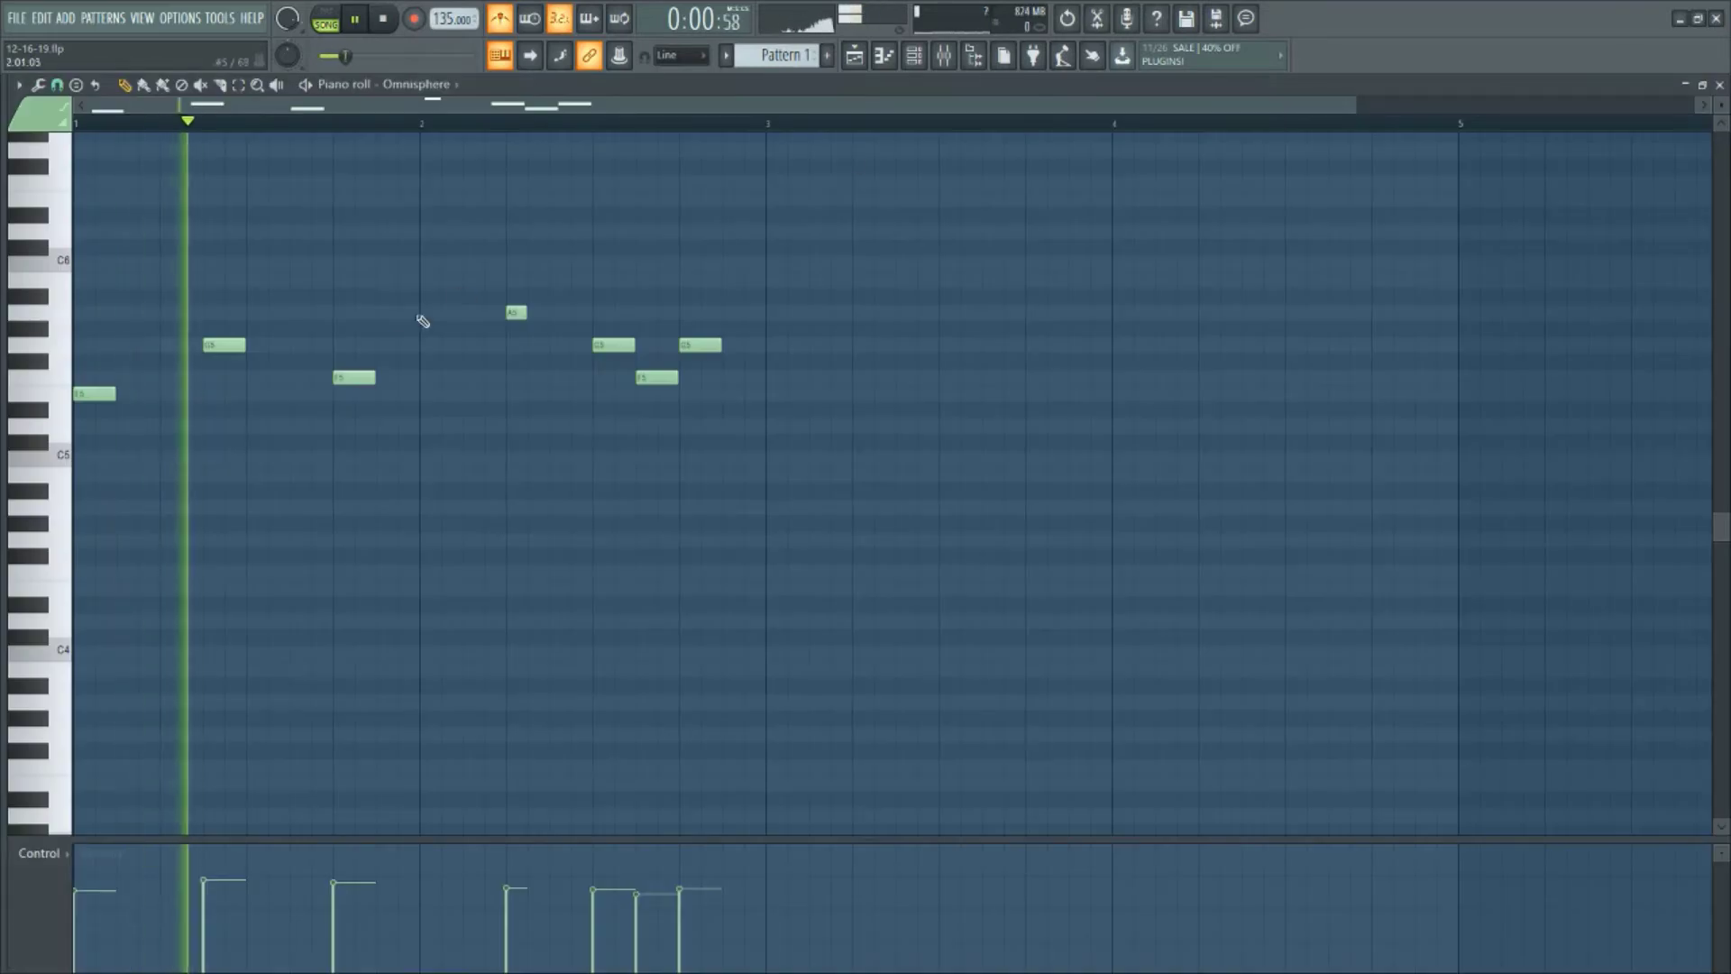
left_click_drag(240, 348, 225, 347)
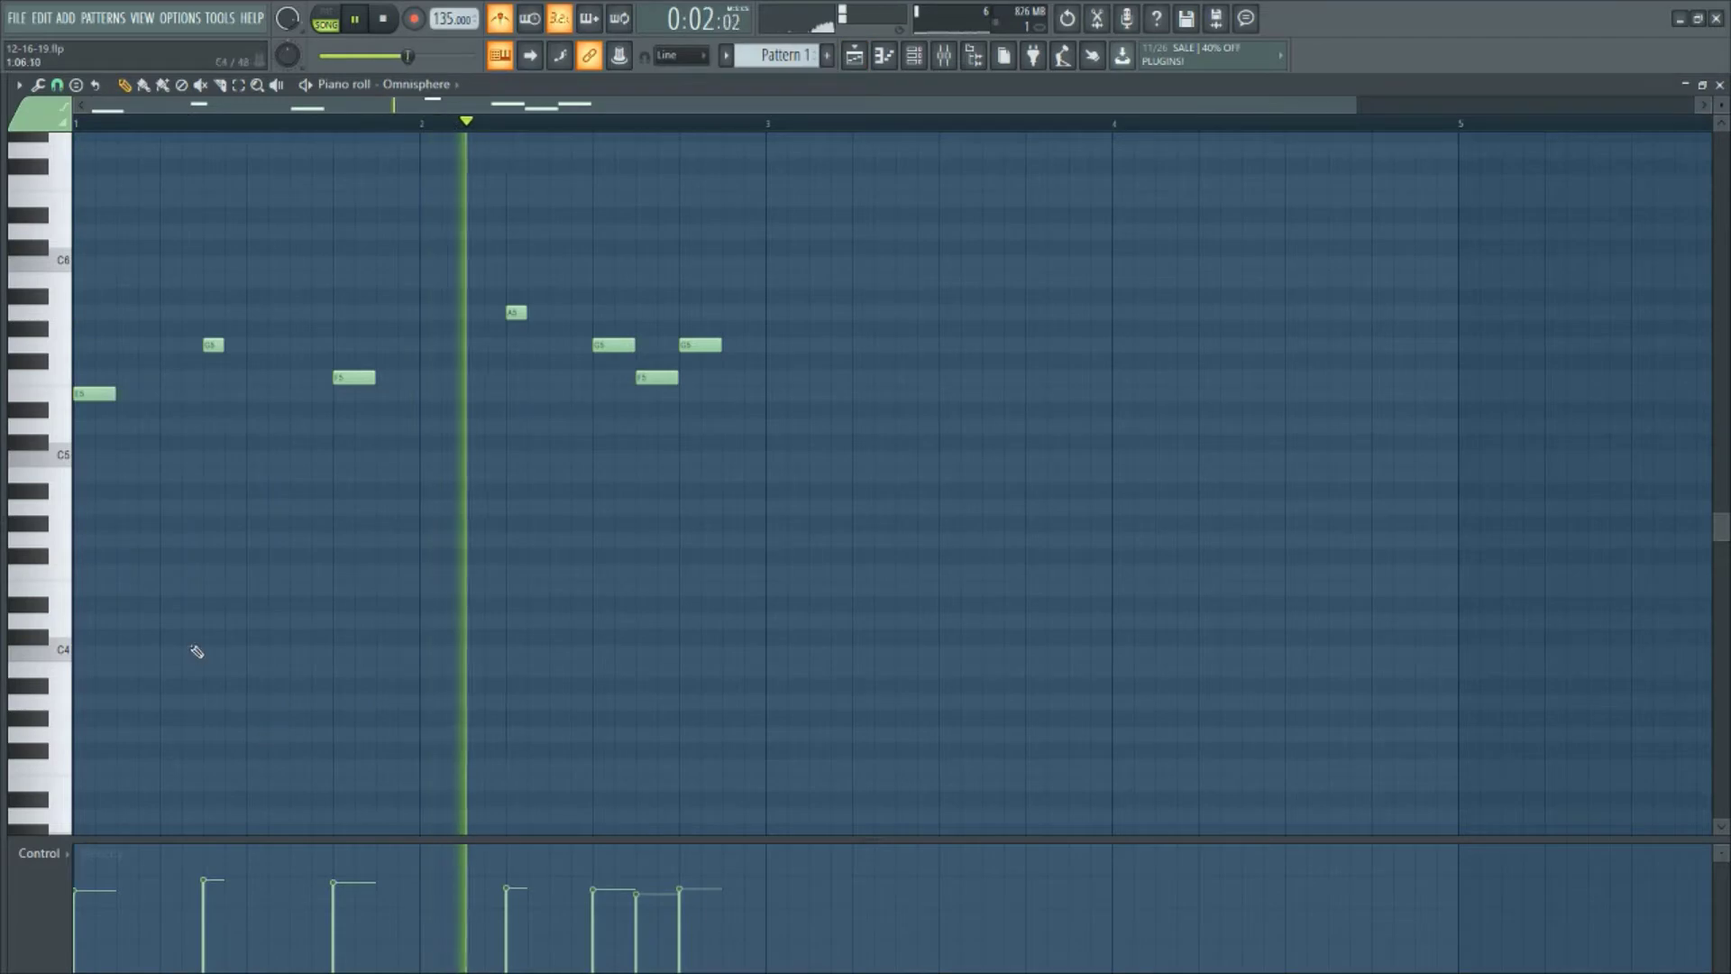
left_click(219, 889)
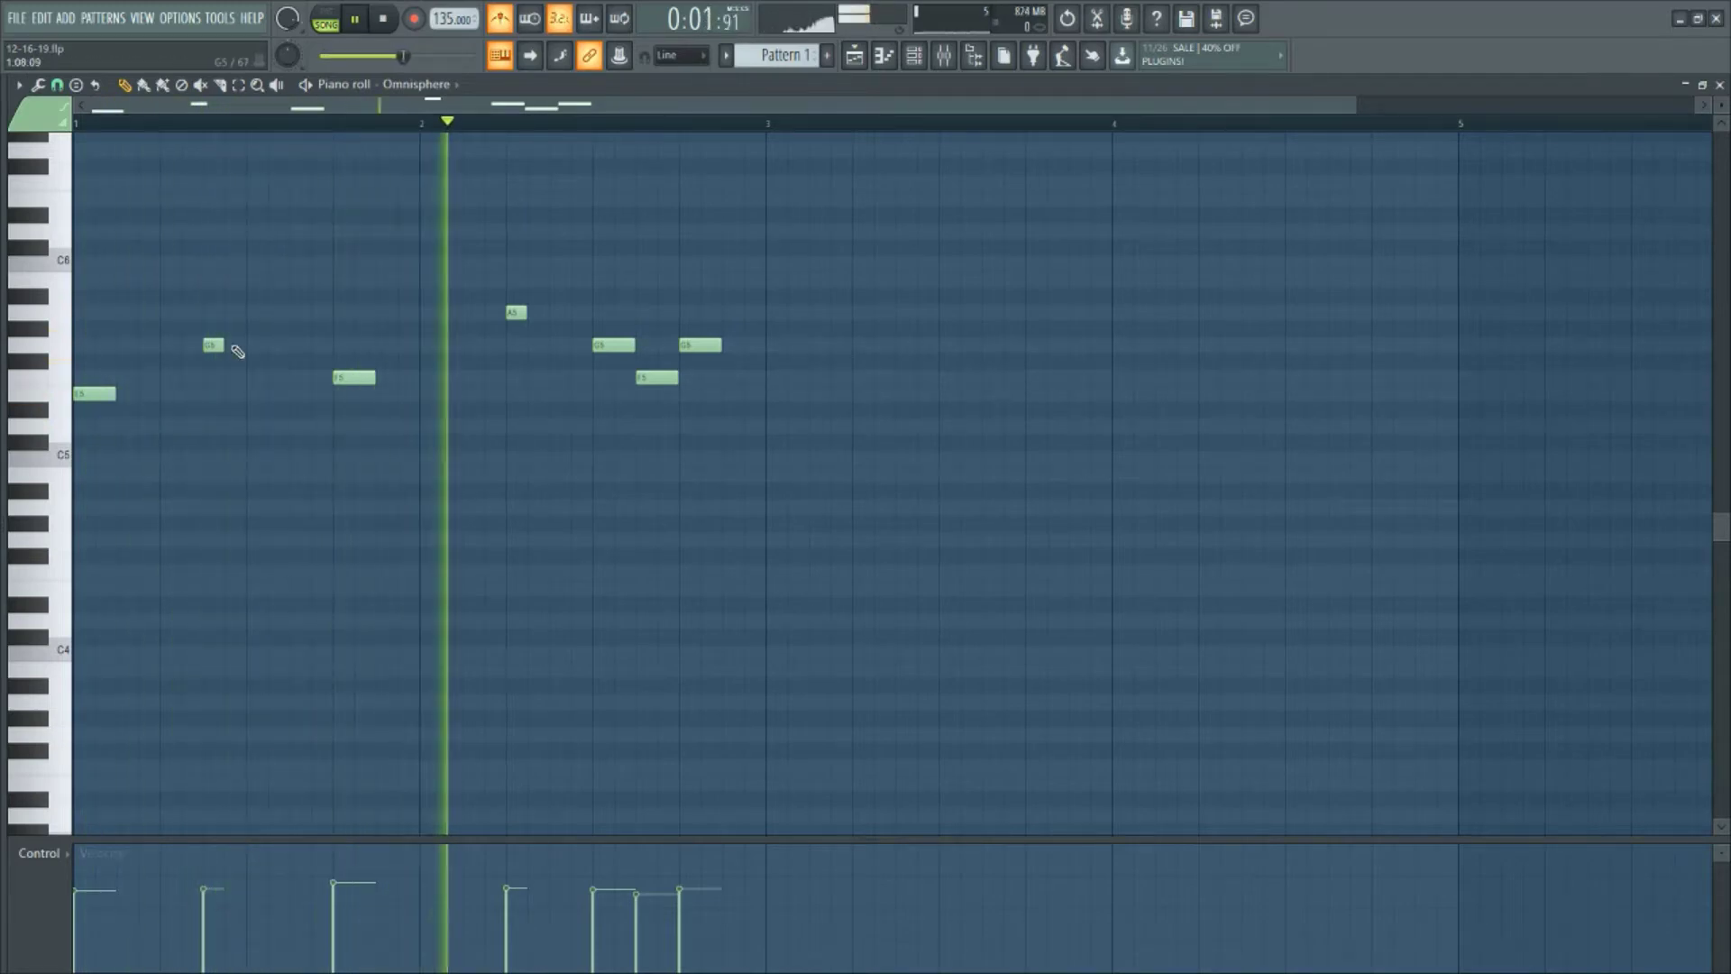
Lengthen the G5 note in bar 1 by half a step using 1/2 step snap, and return the snap to 1/4 beat
left_click(57, 84)
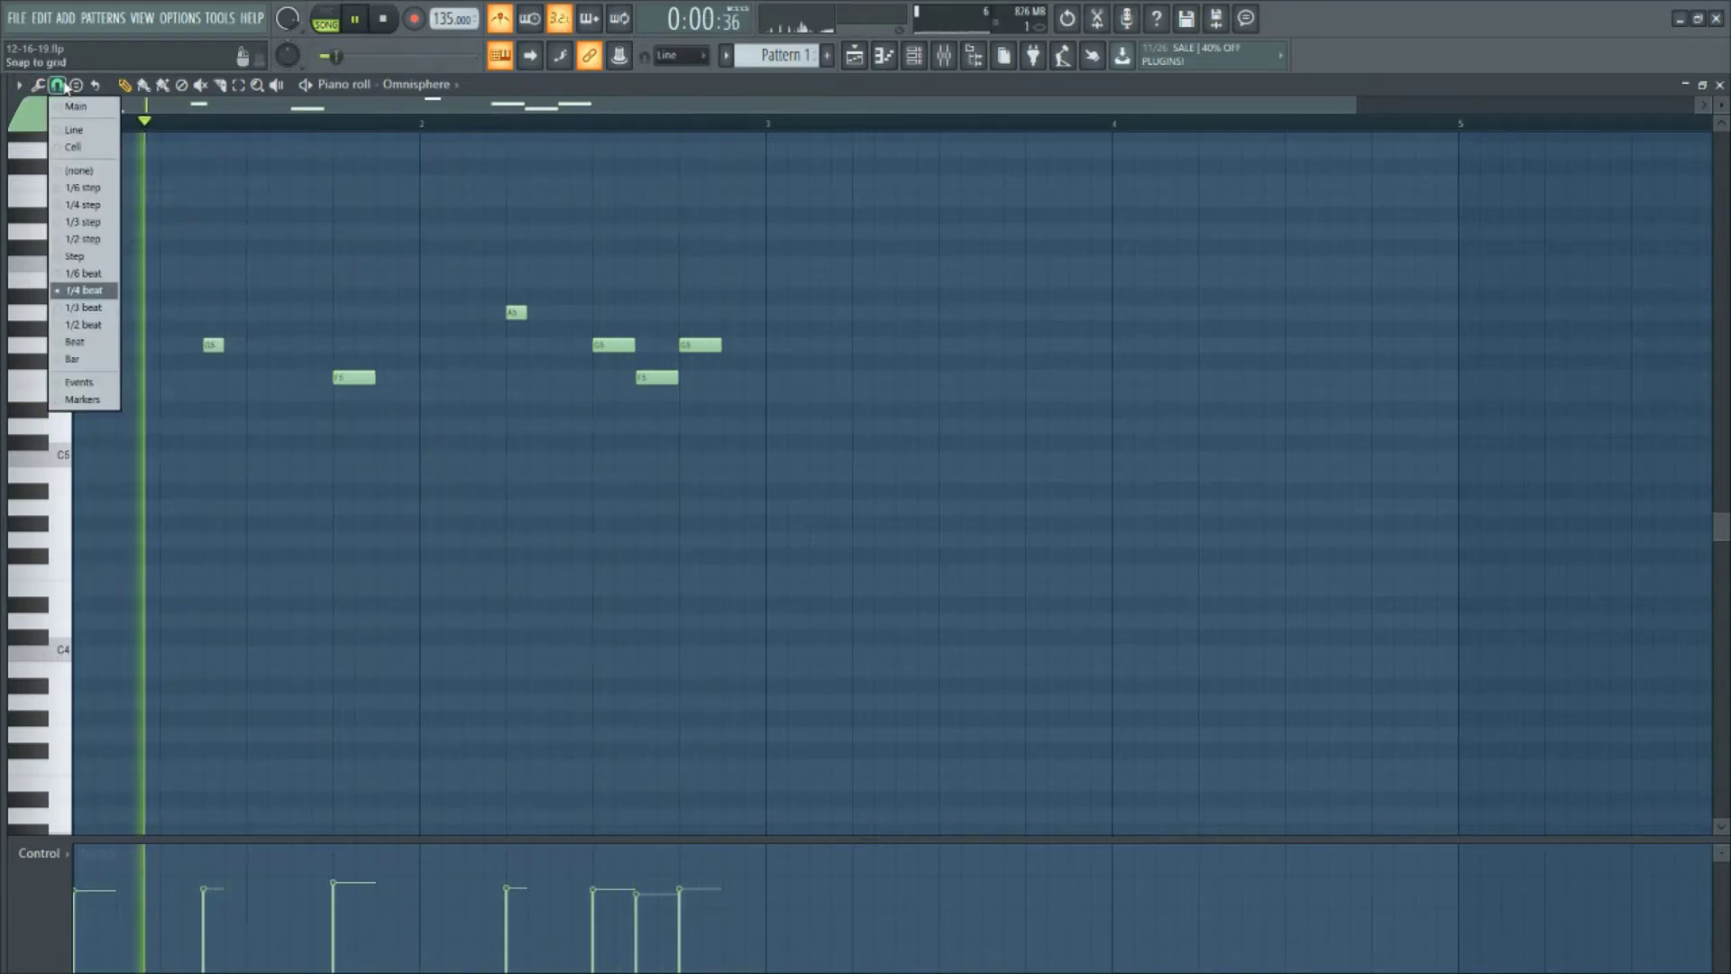
left_click(73, 273)
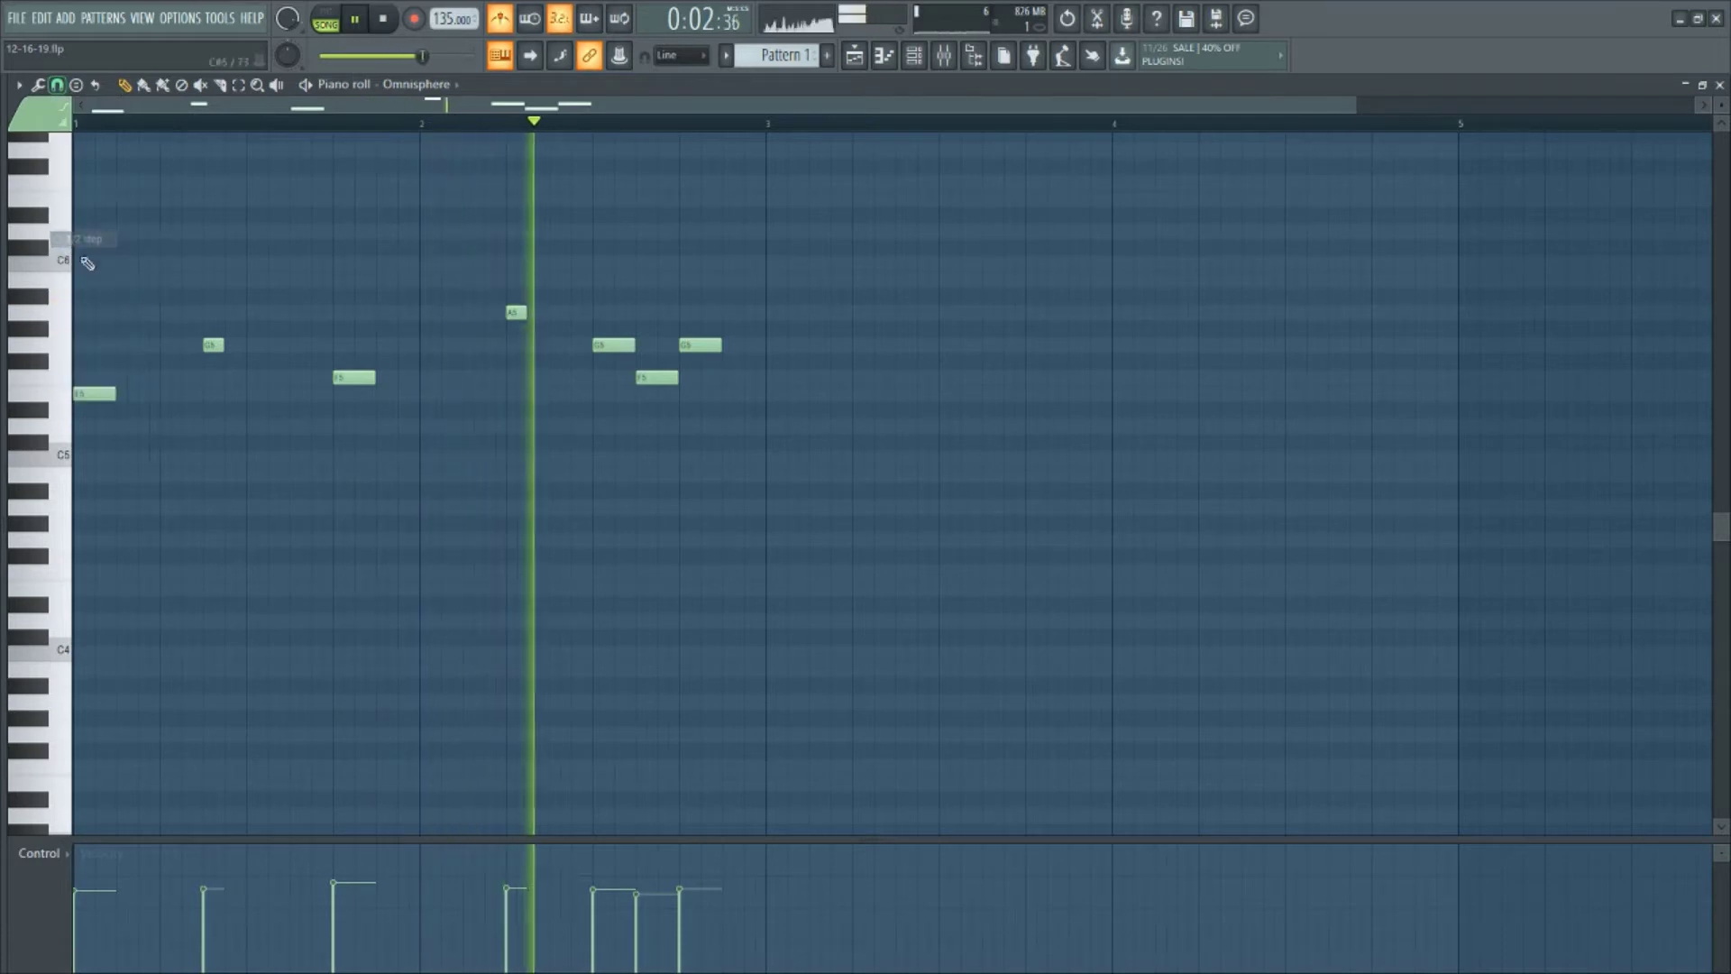
left_click_drag(223, 347, 236, 353)
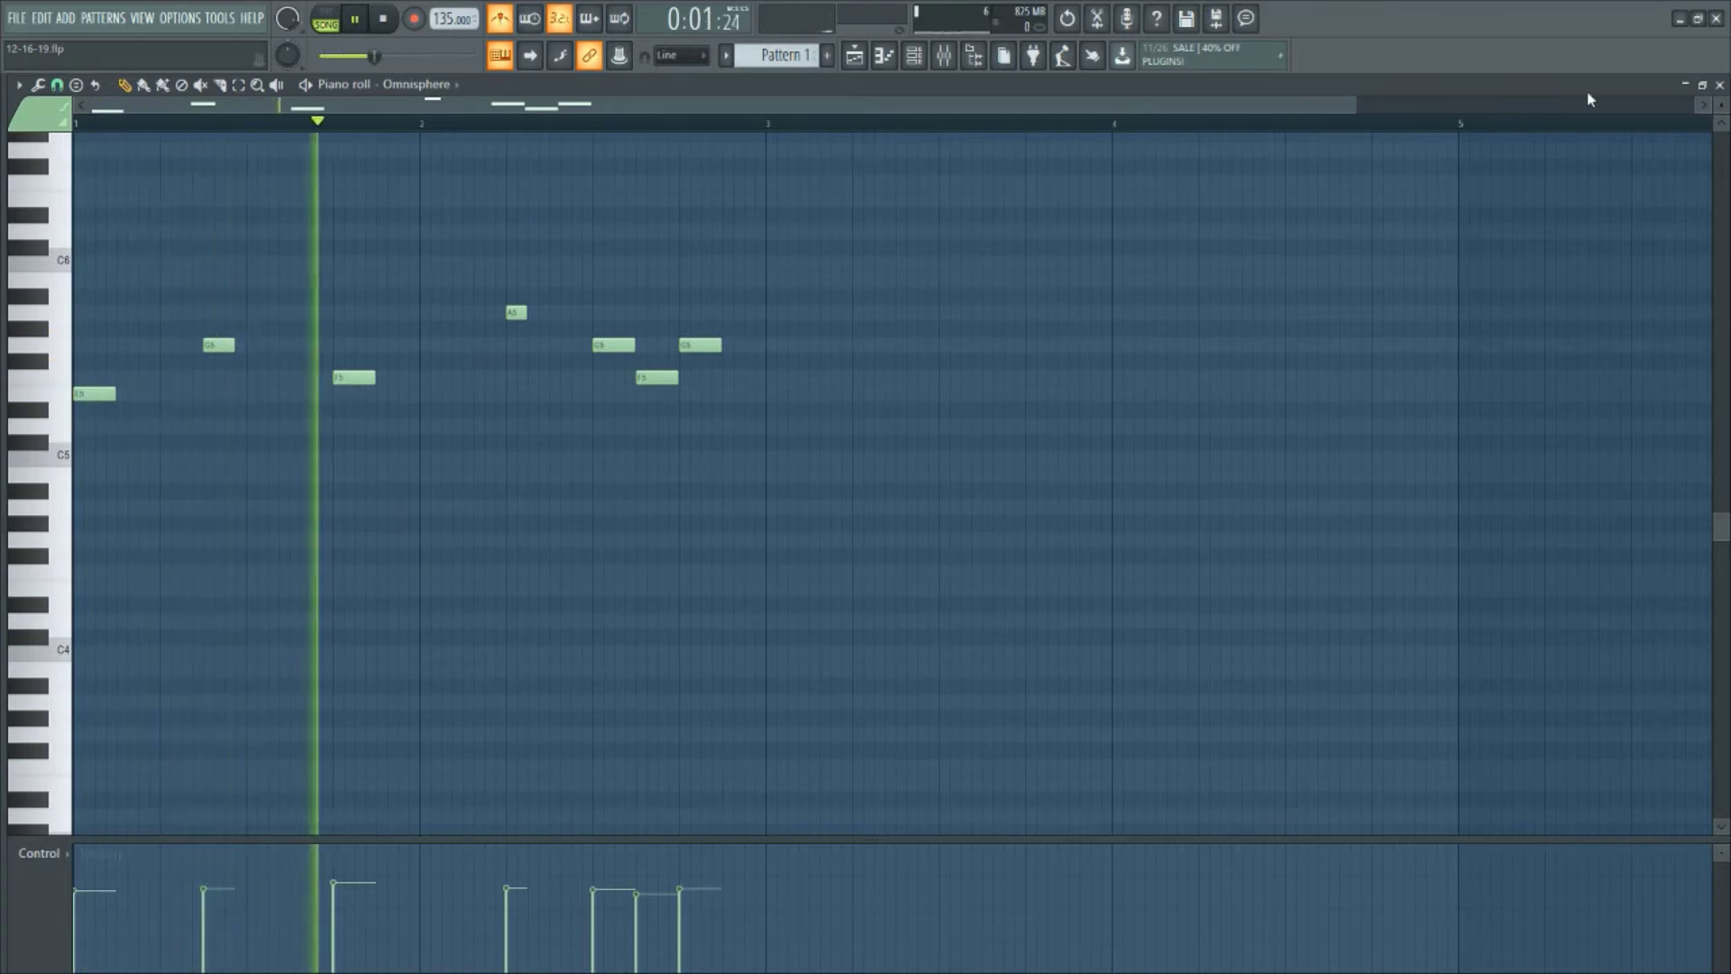
left_click(68, 106)
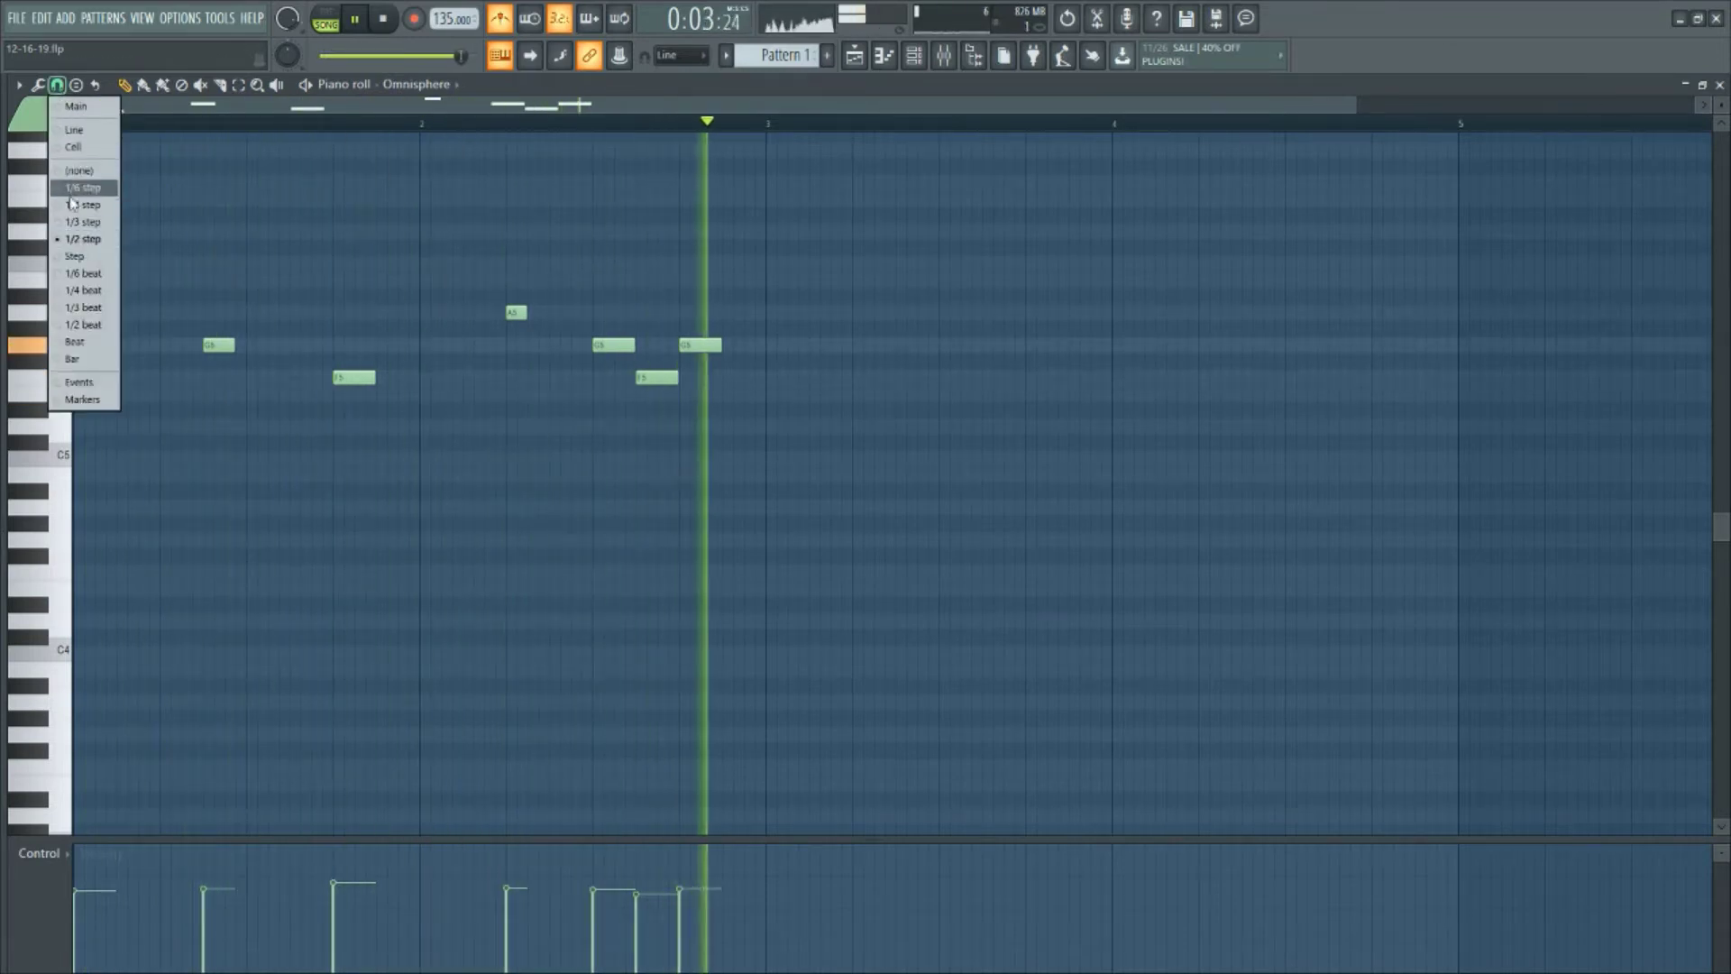
left_click(78, 294)
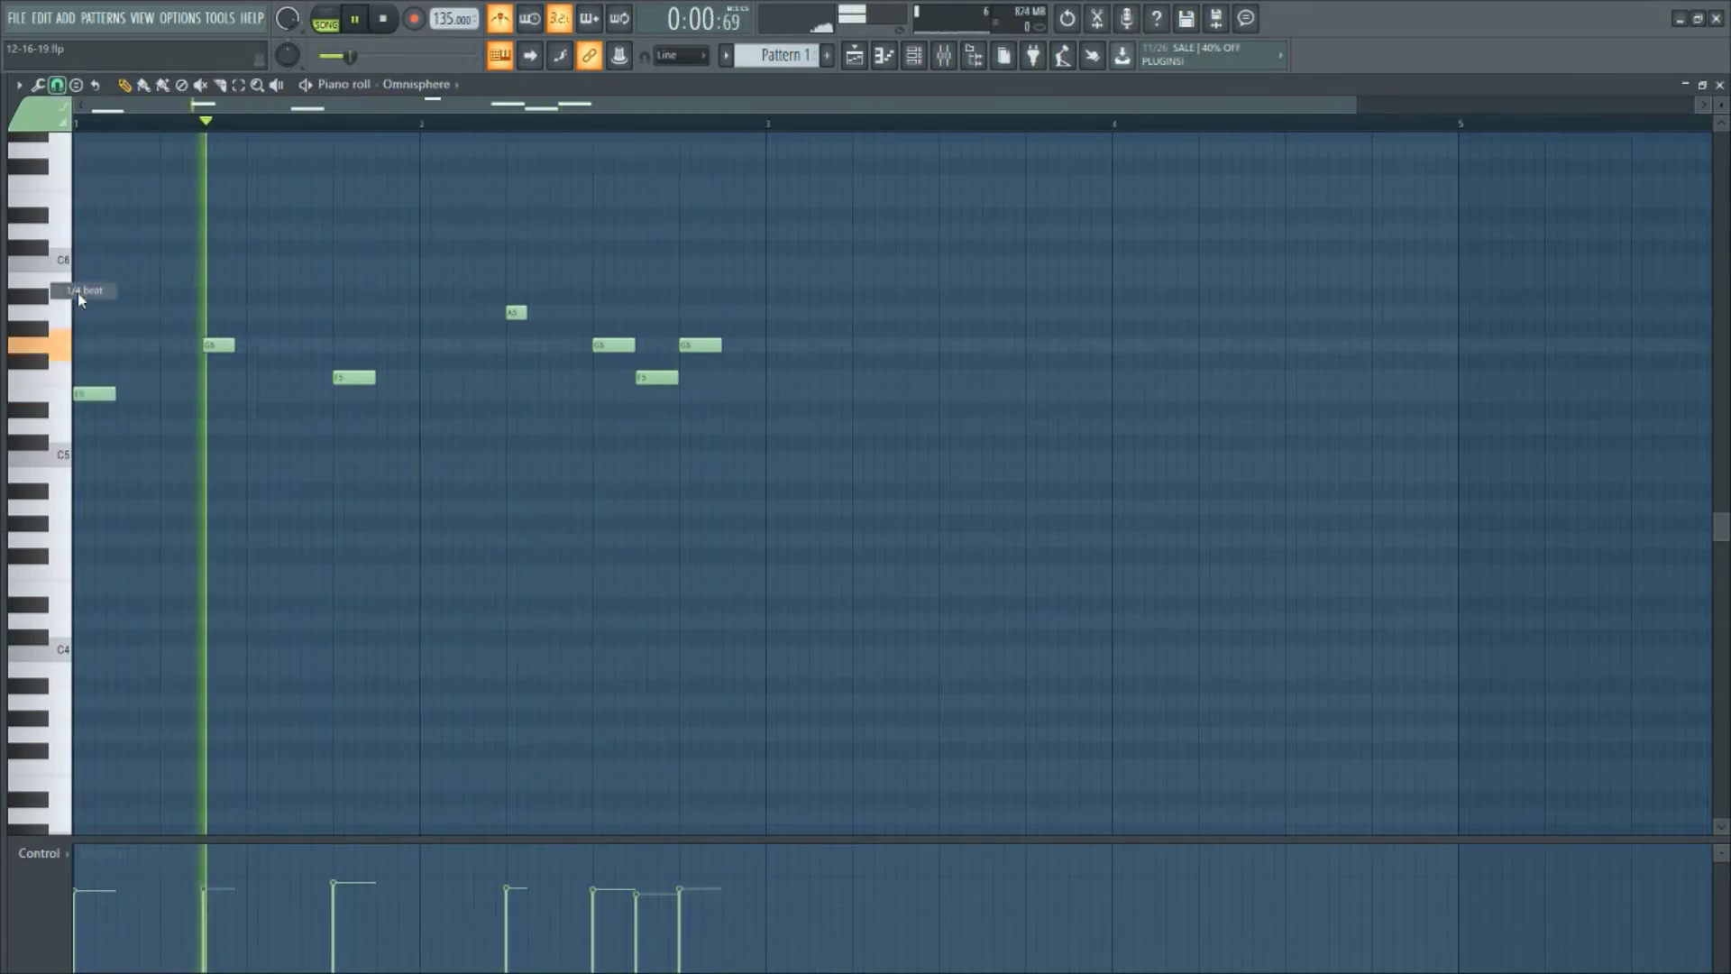
left_click(916, 59)
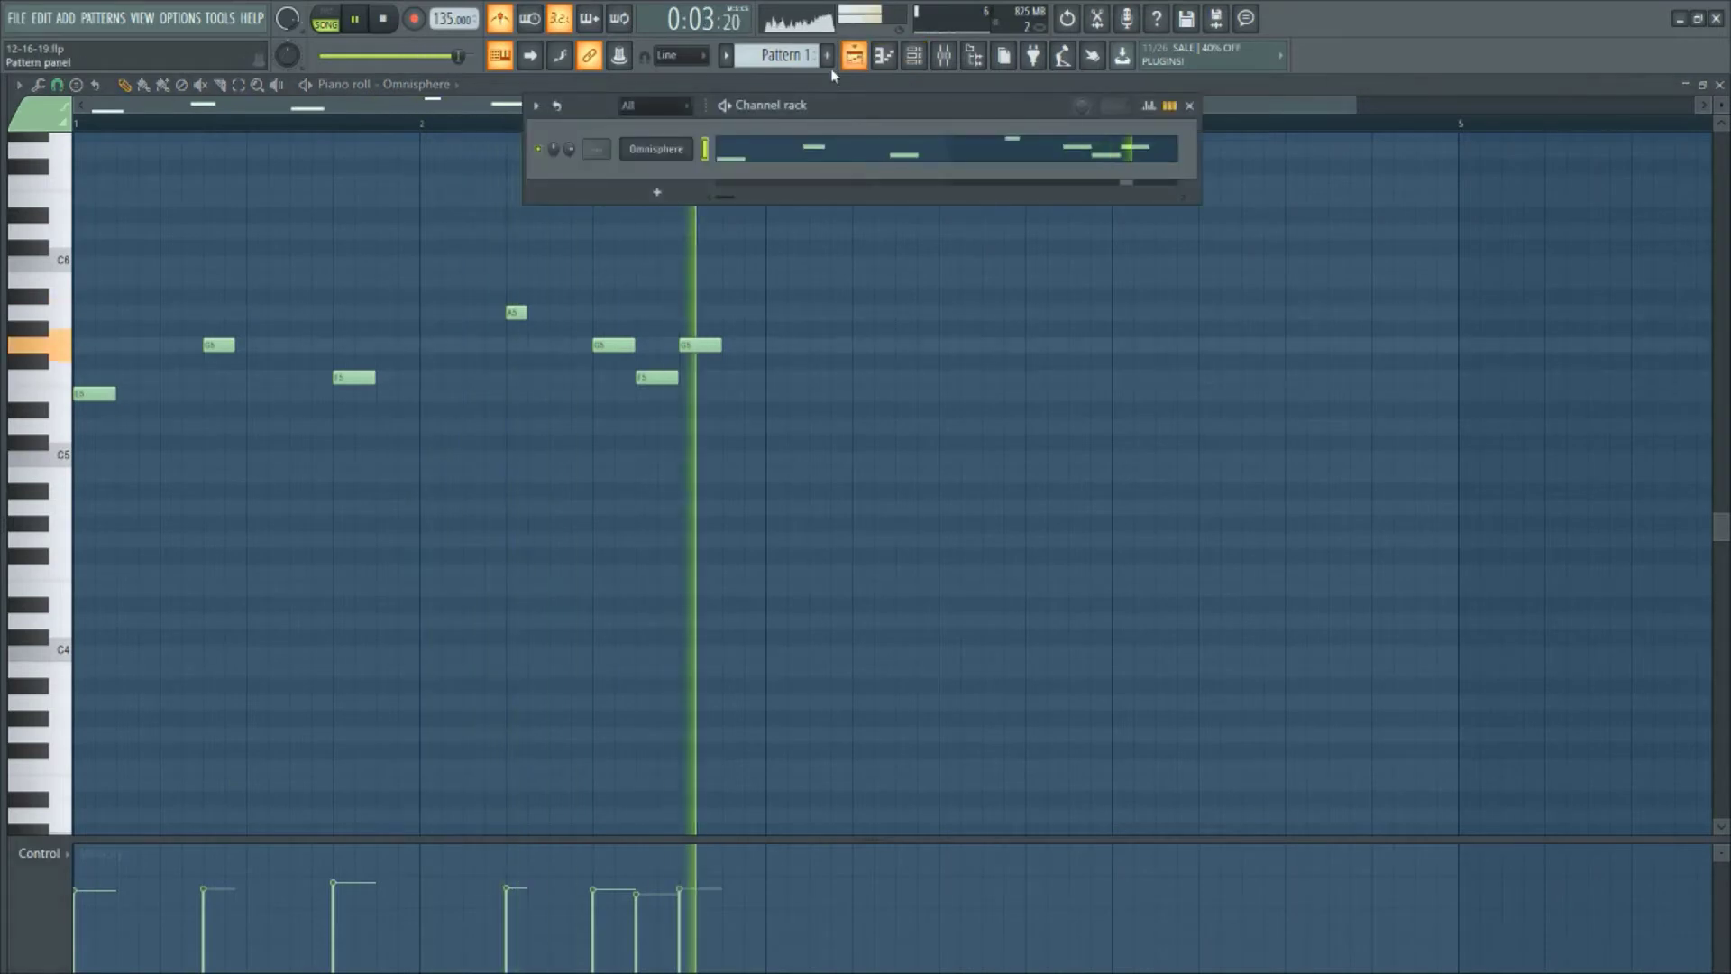
left_click(668, 201)
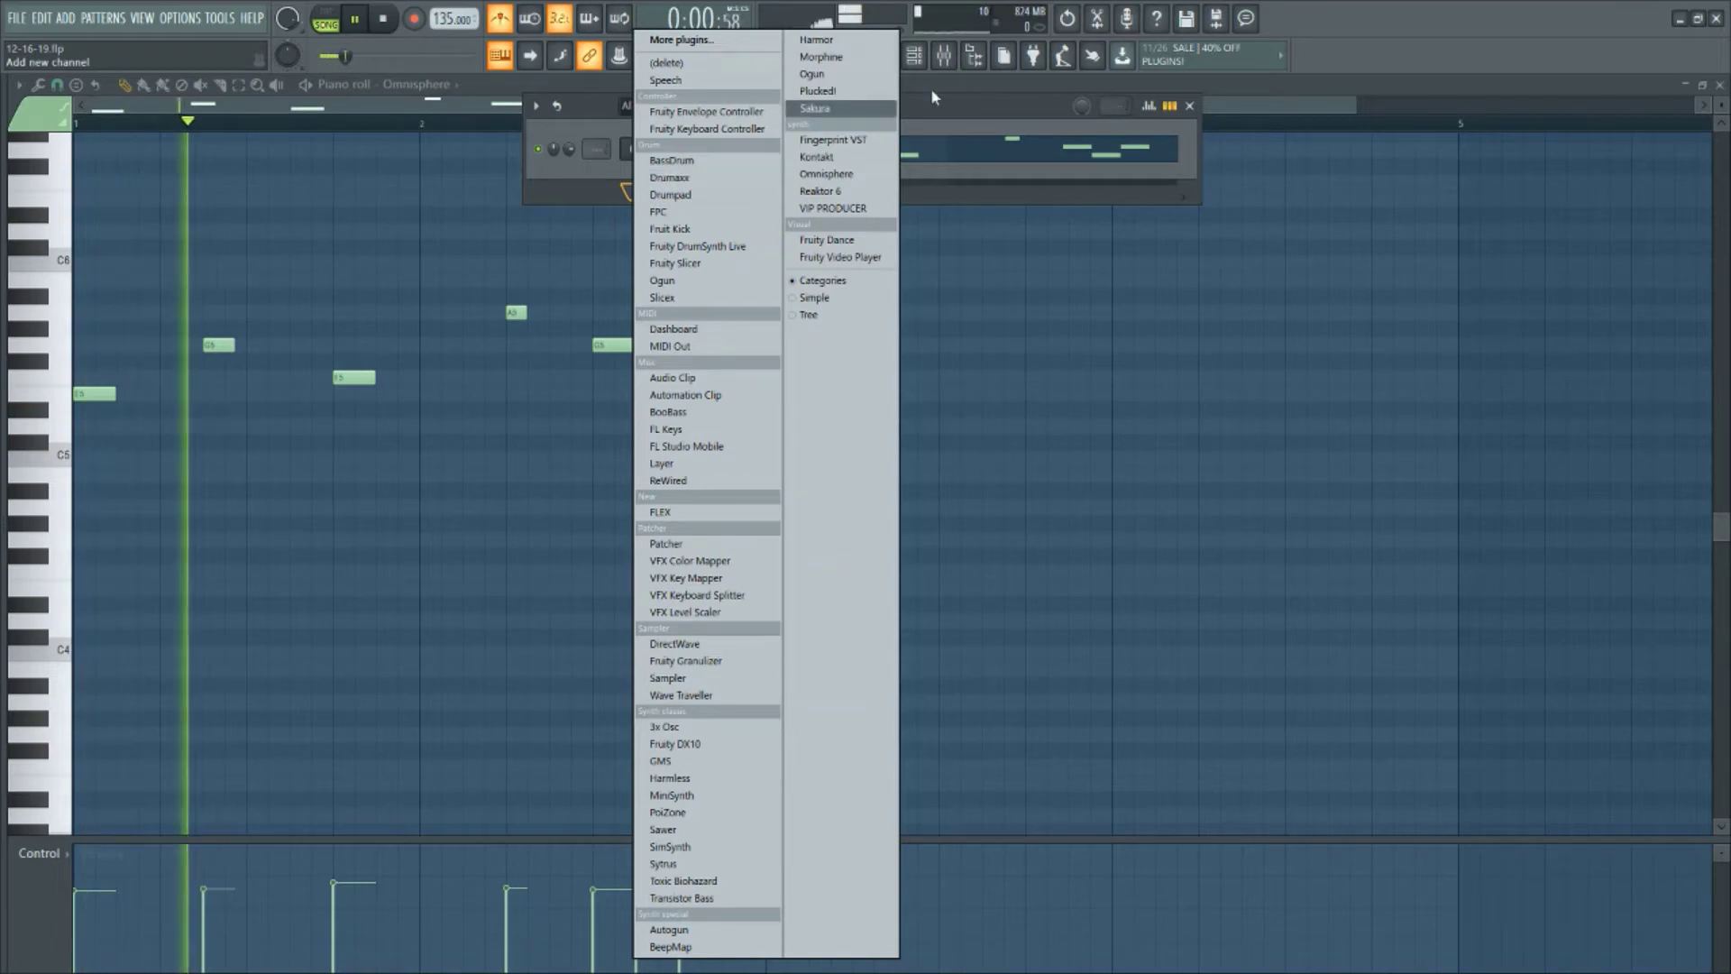
left_click(949, 111)
key("space")
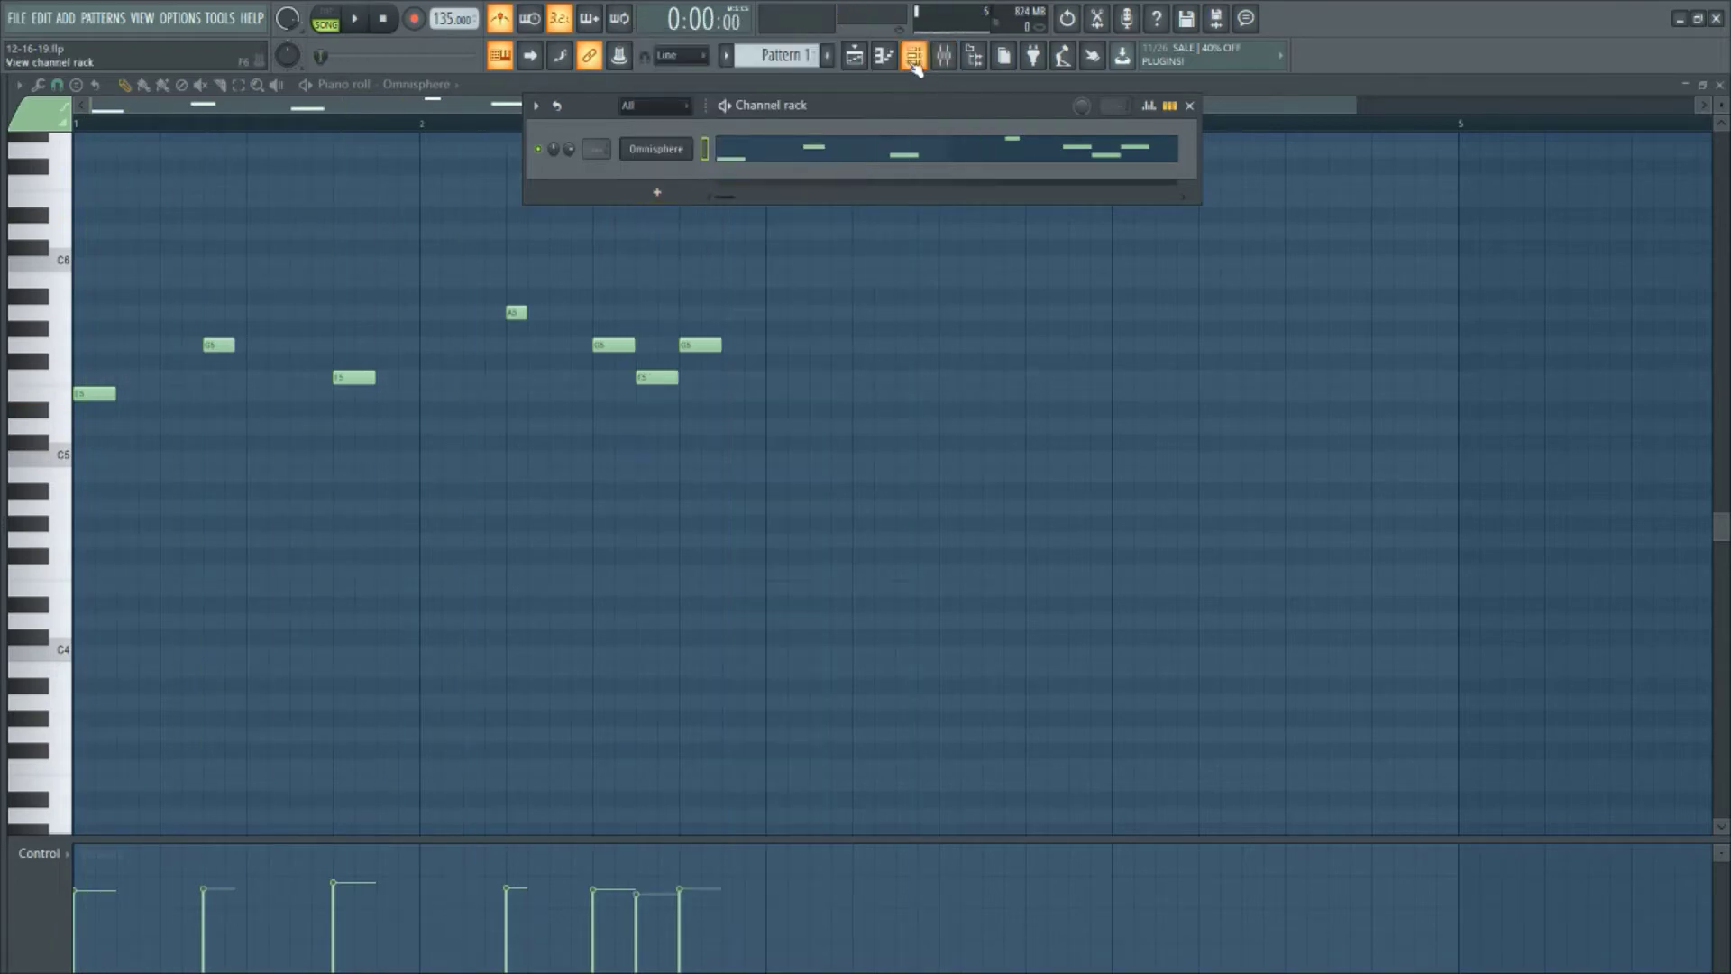
left_click(915, 57)
Load Fruity Delay 3 into effect slot 2 of mixer Insert 1 and route the Omnisphere channel to mixer track 1
left_click(944, 57)
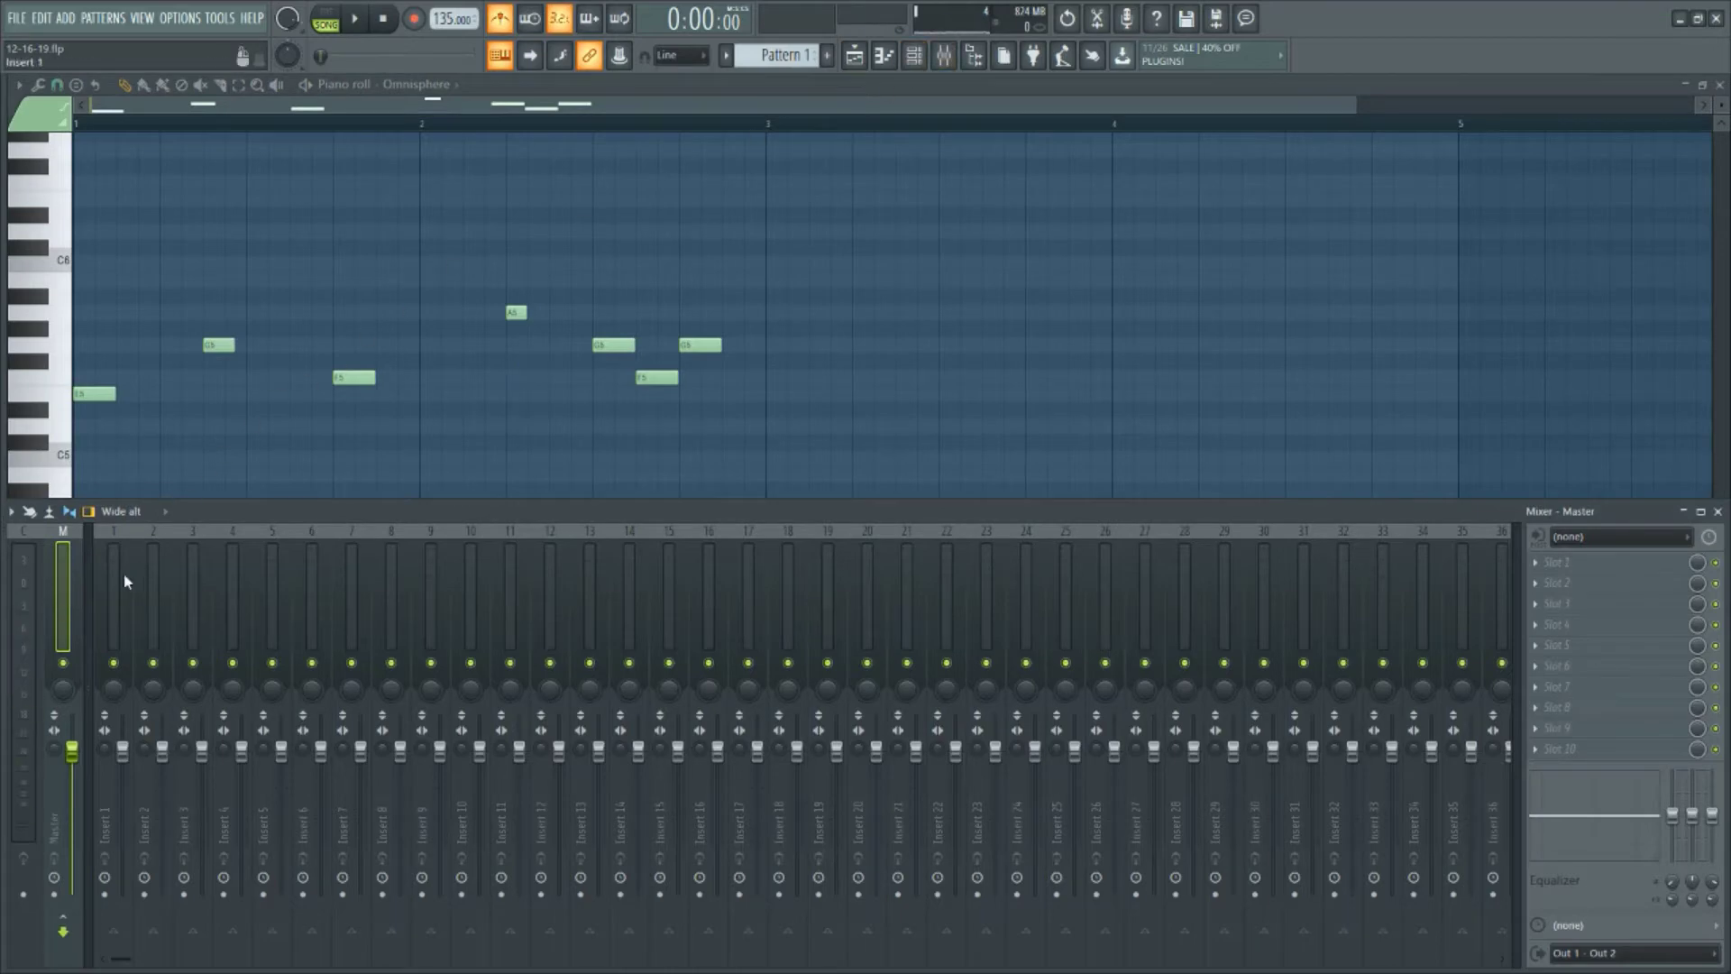
left_click(1540, 592)
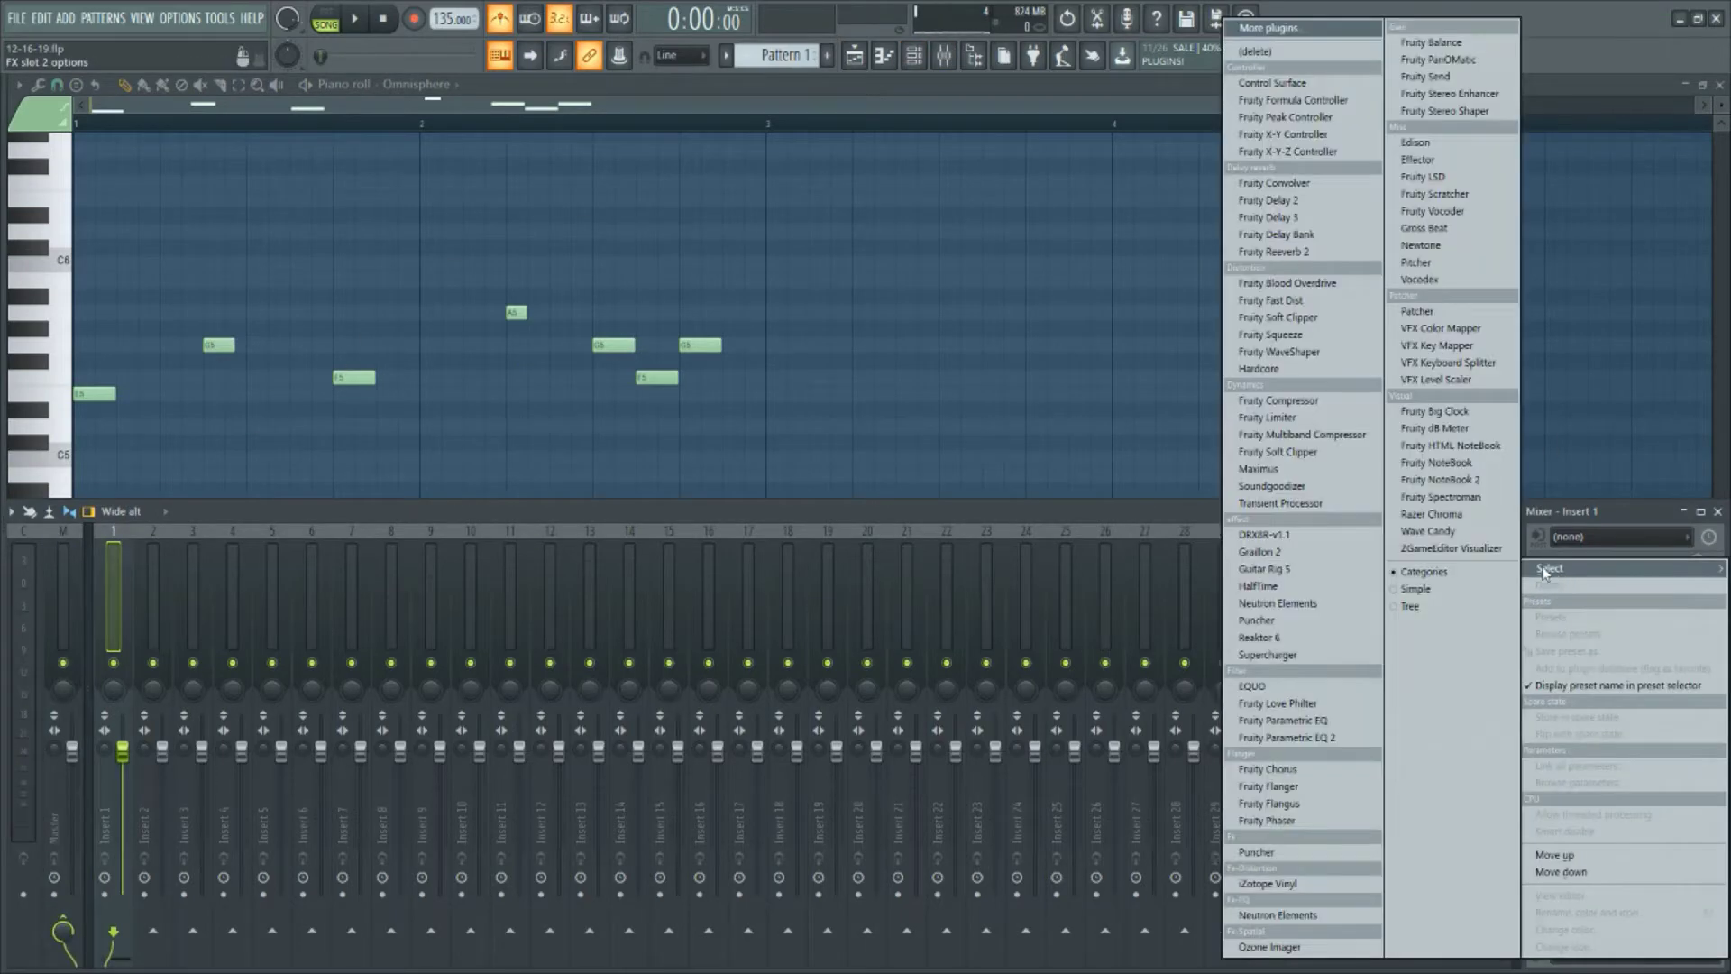
left_click(1313, 219)
key("space")
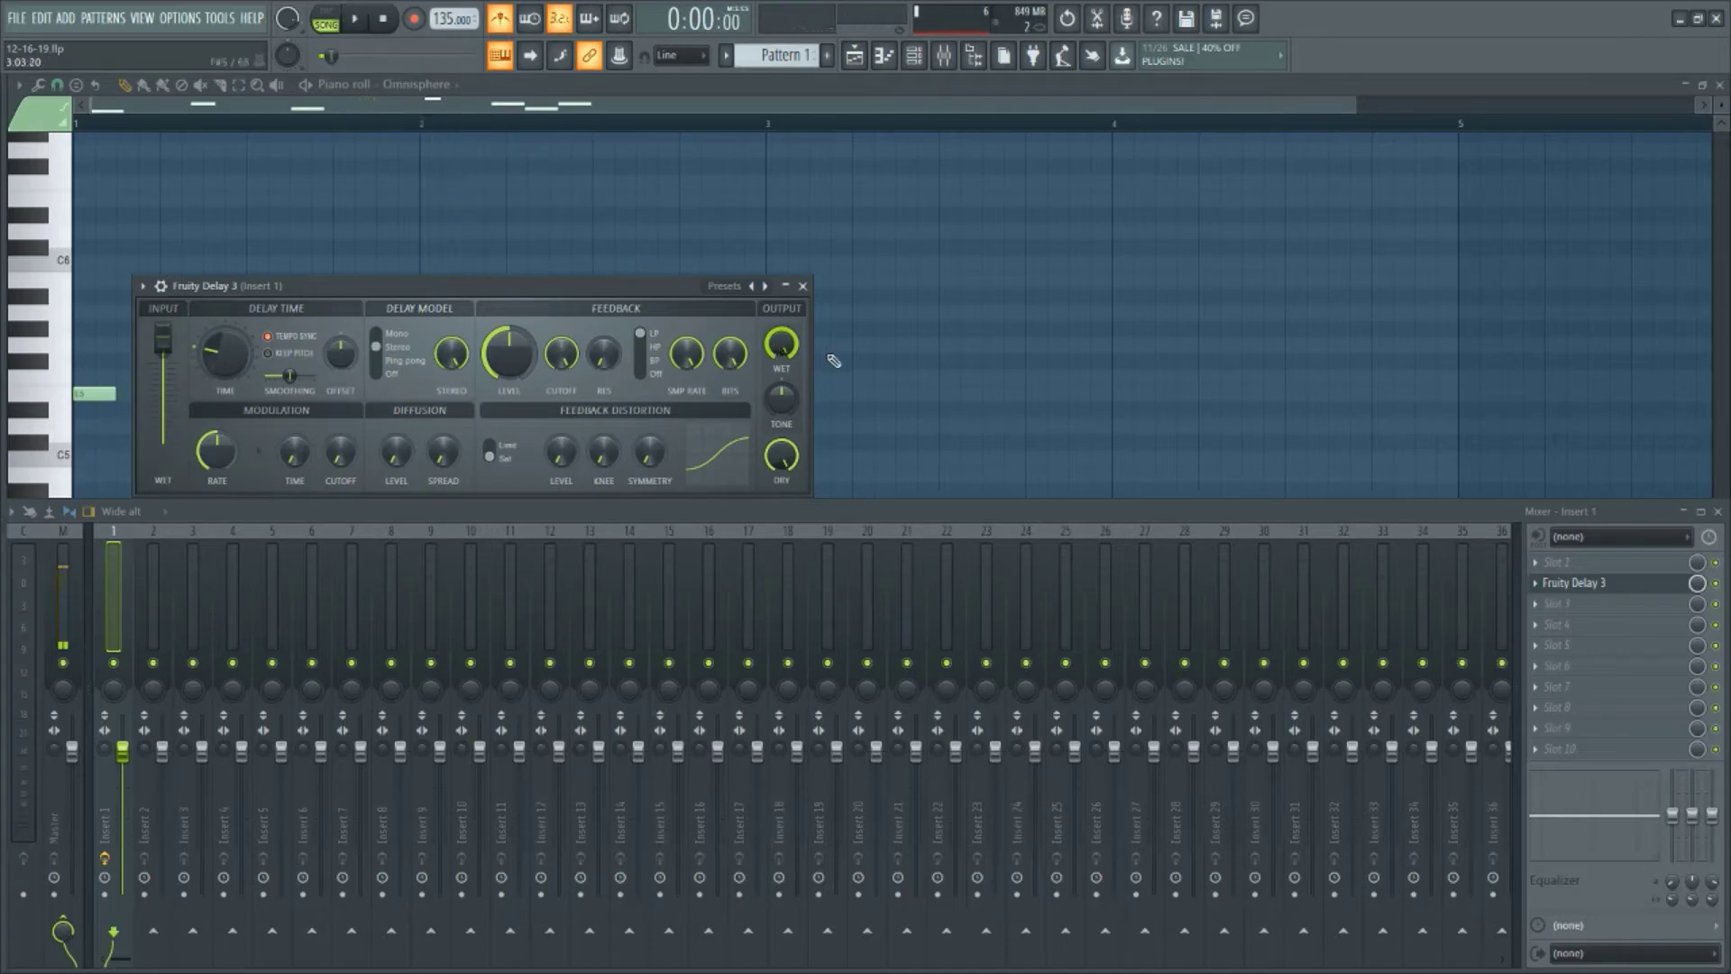
left_click(913, 56)
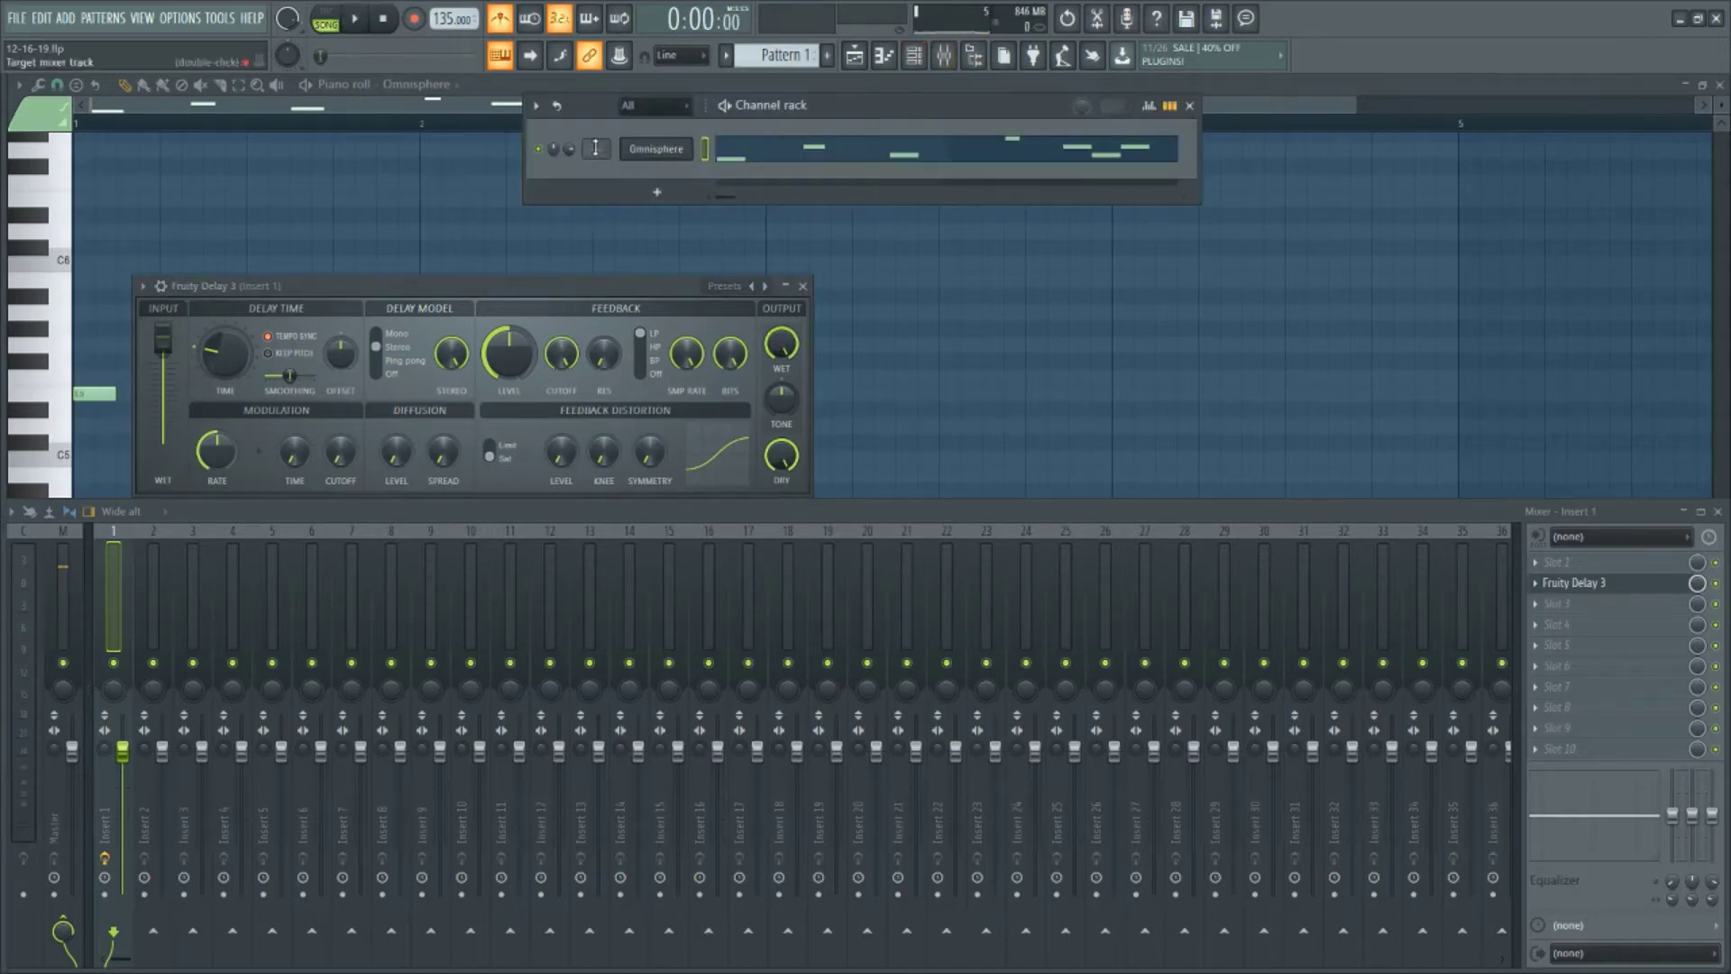
key("space")
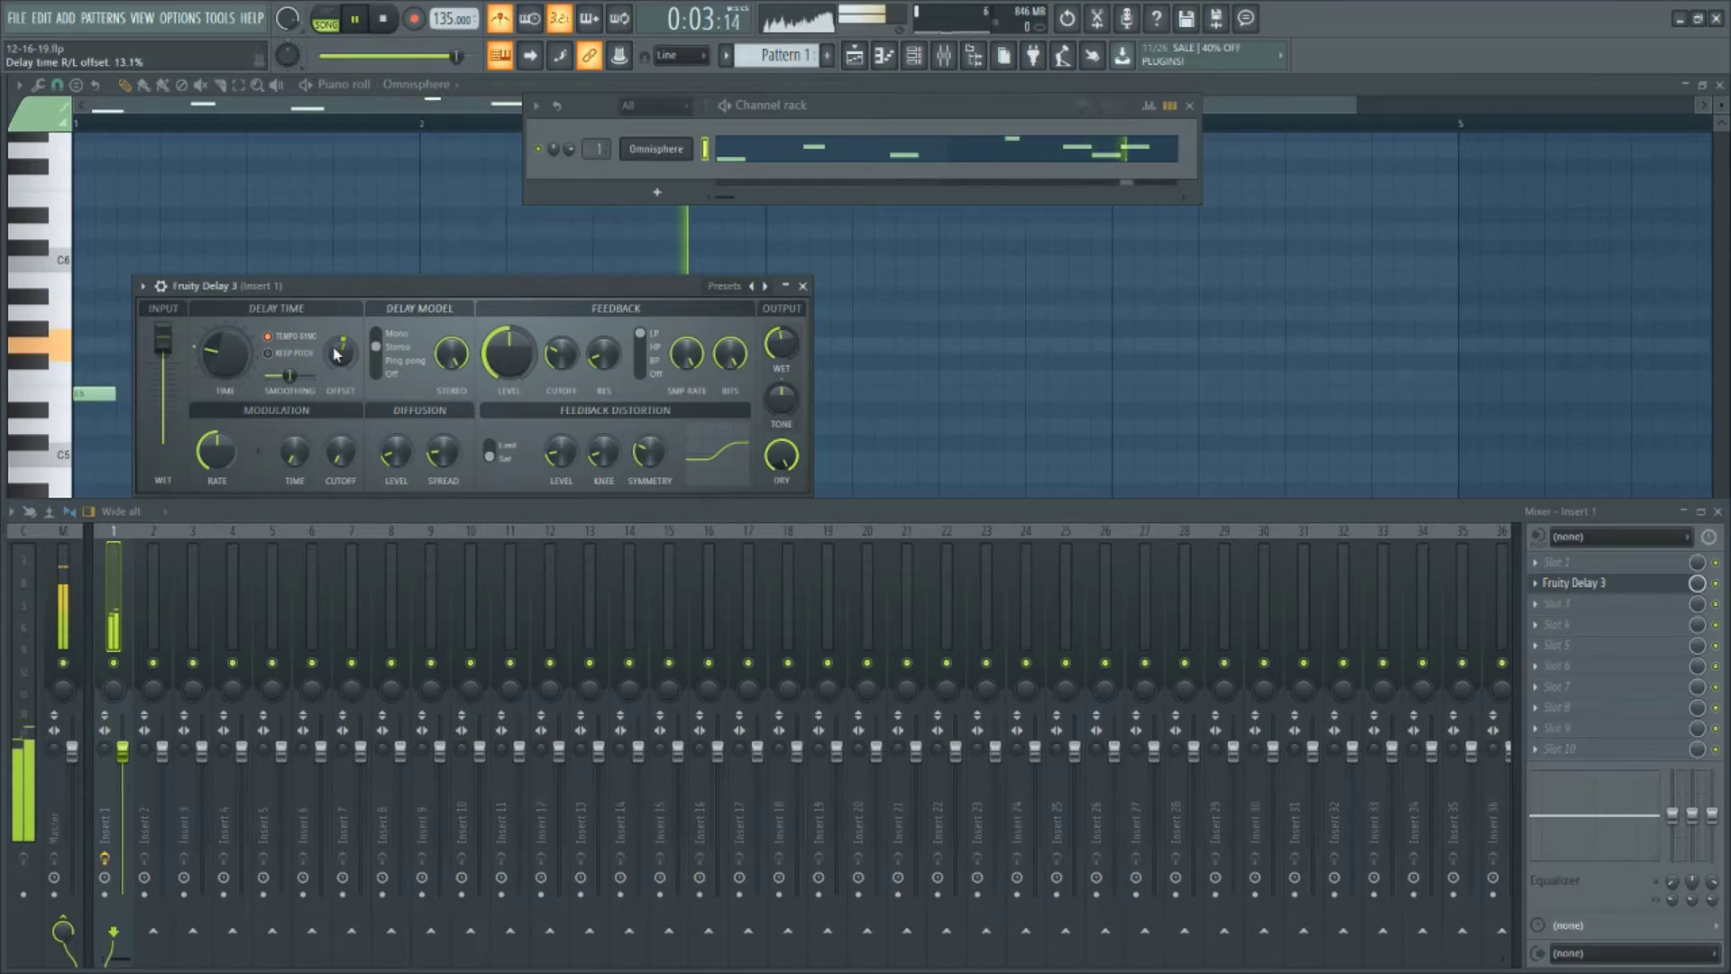
Adjust Fruity Delay 3 with a 10.8% R/L offset, the Ping pong model, a changed modulation cutoff and a lower output tone
left_click_drag(337, 353, 338, 363)
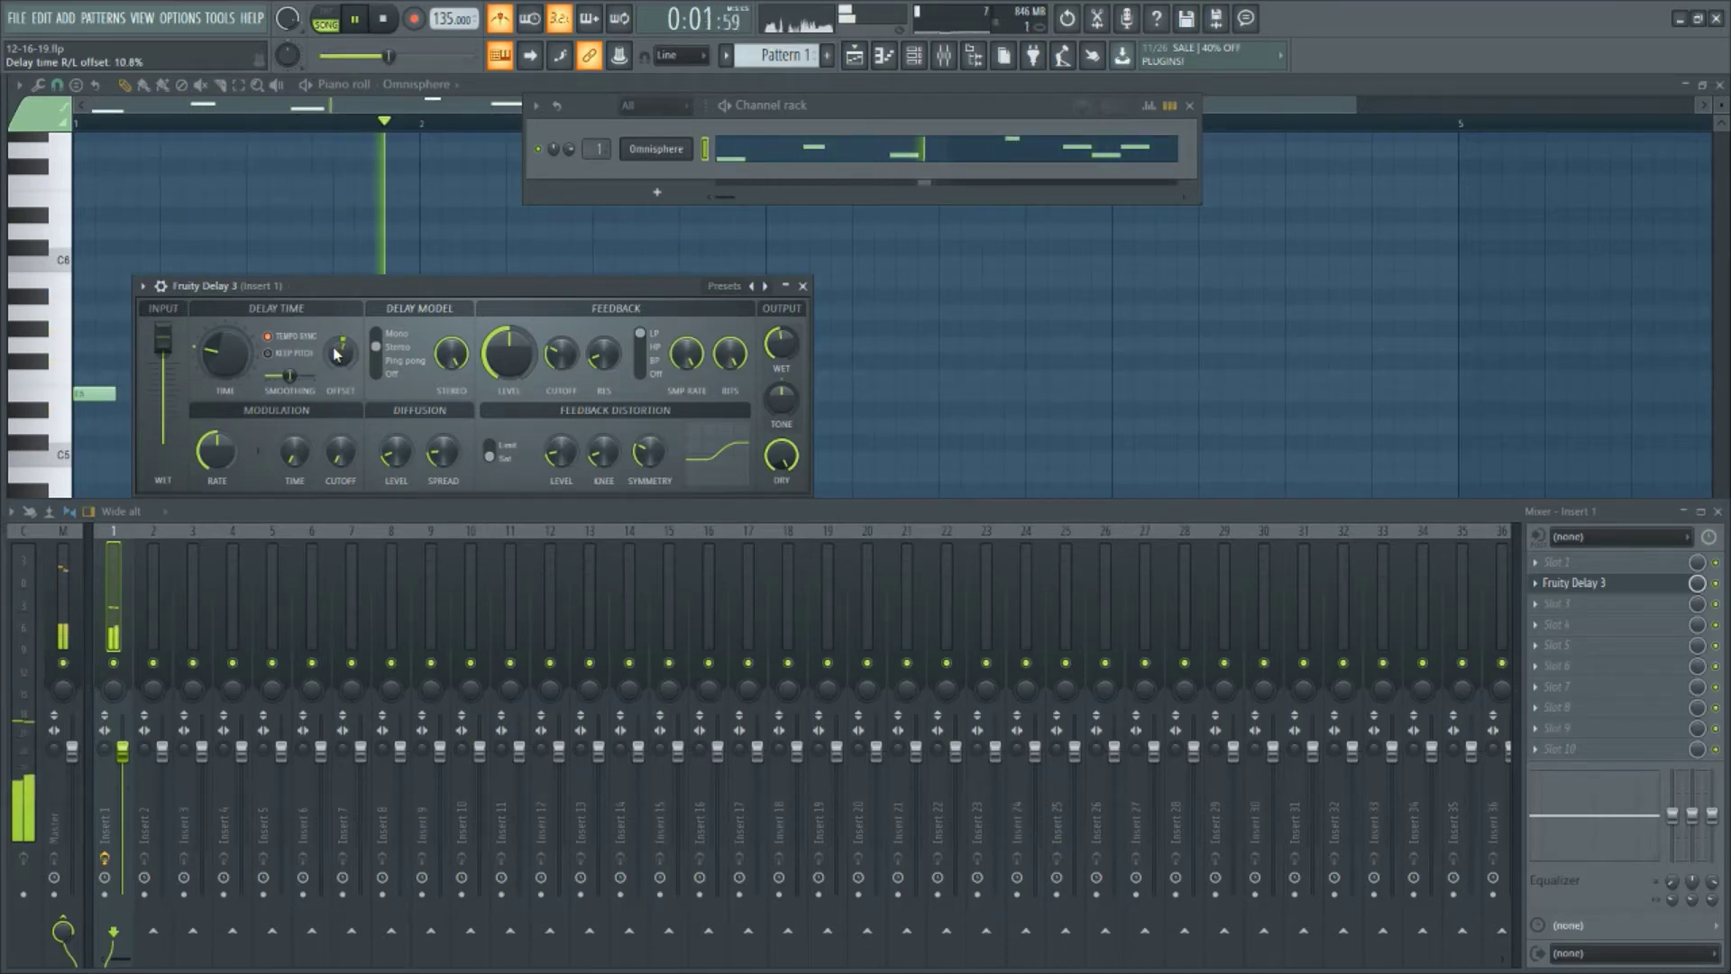
left_click(394, 363)
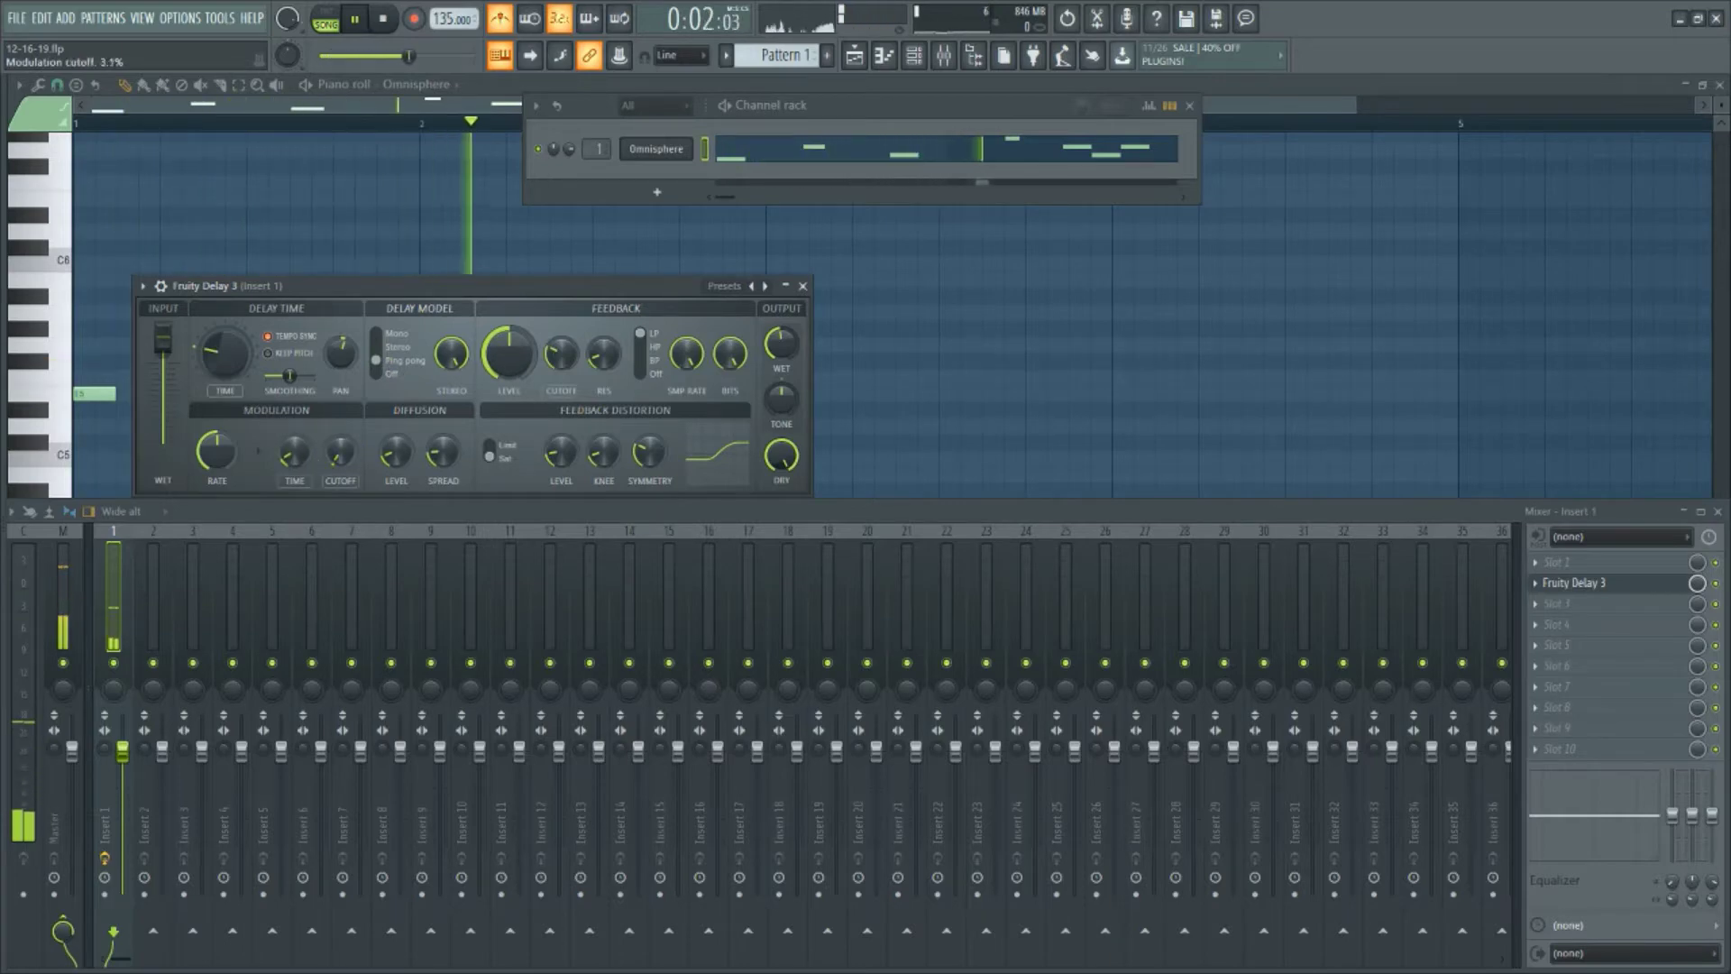
left_click_drag(340, 451, 349, 452)
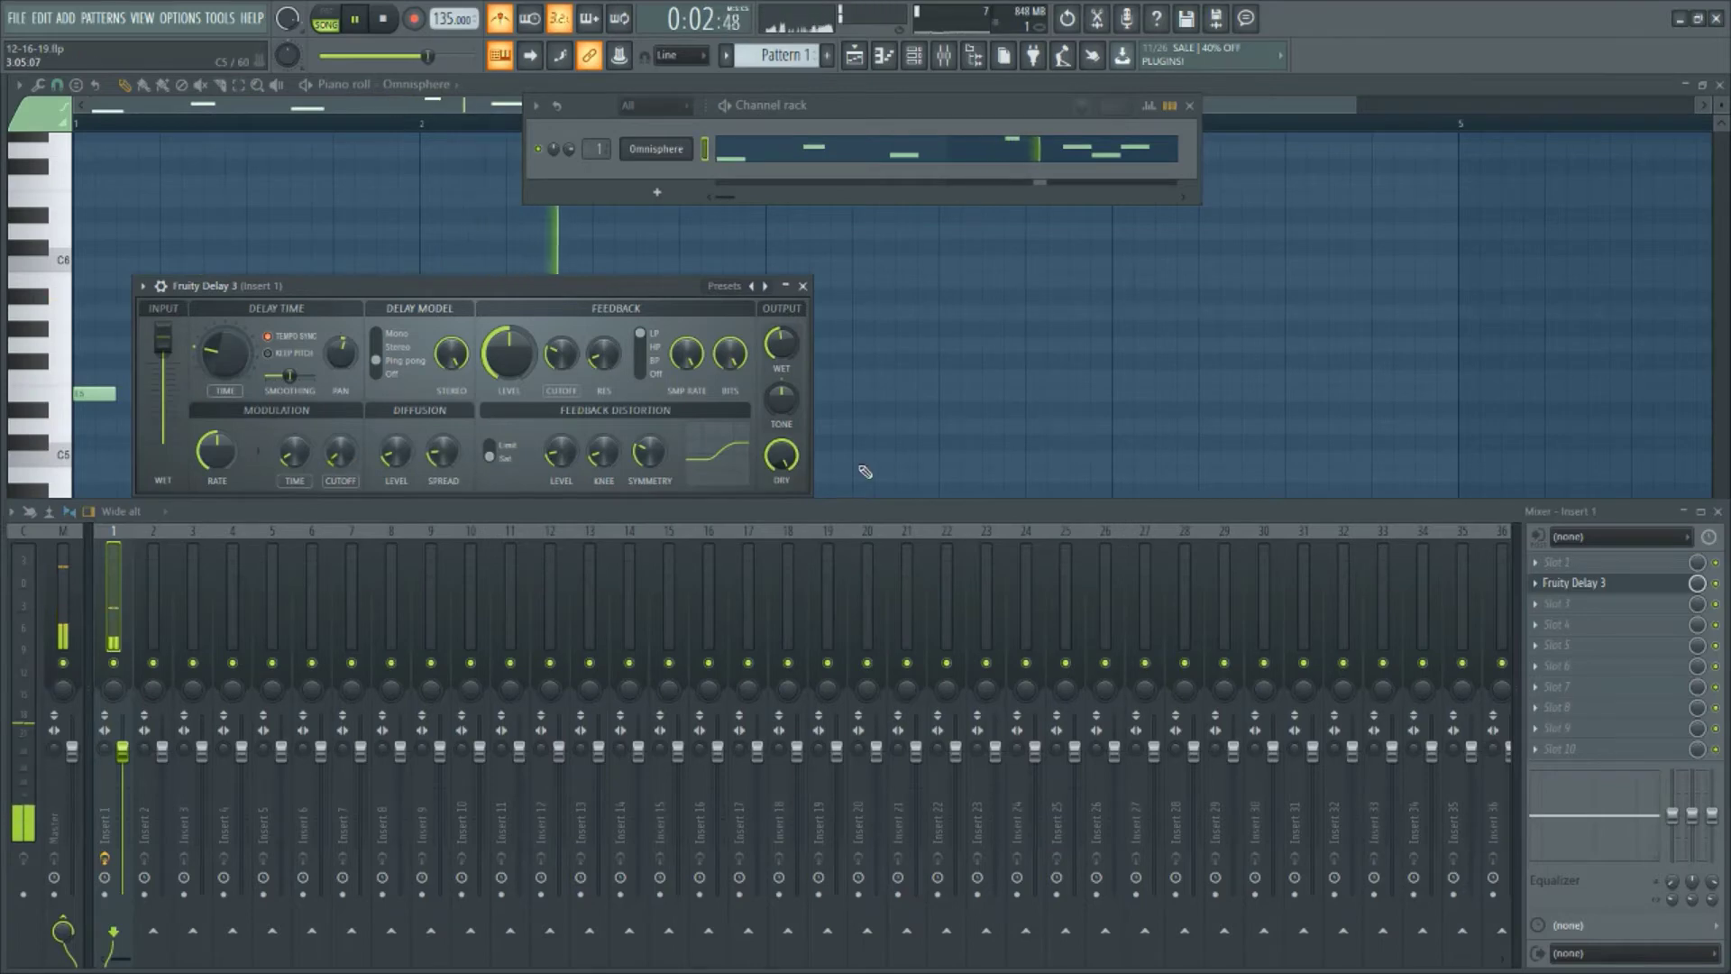
left_click_drag(791, 412, 790, 419)
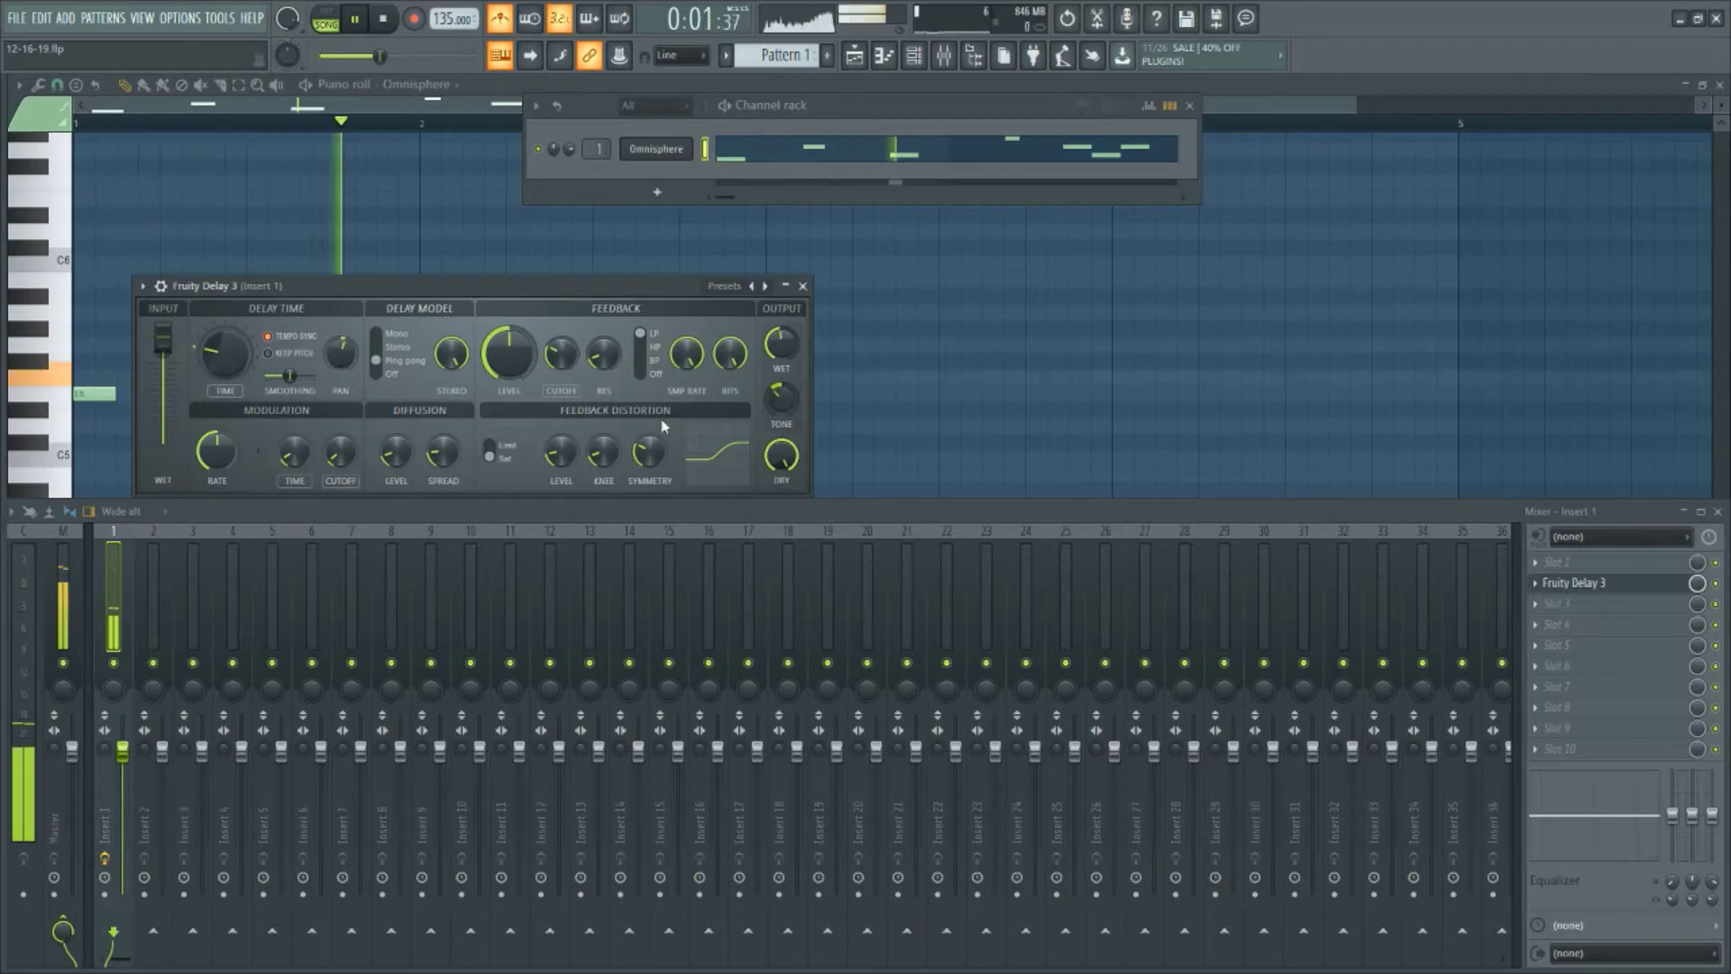
left_click(390, 371)
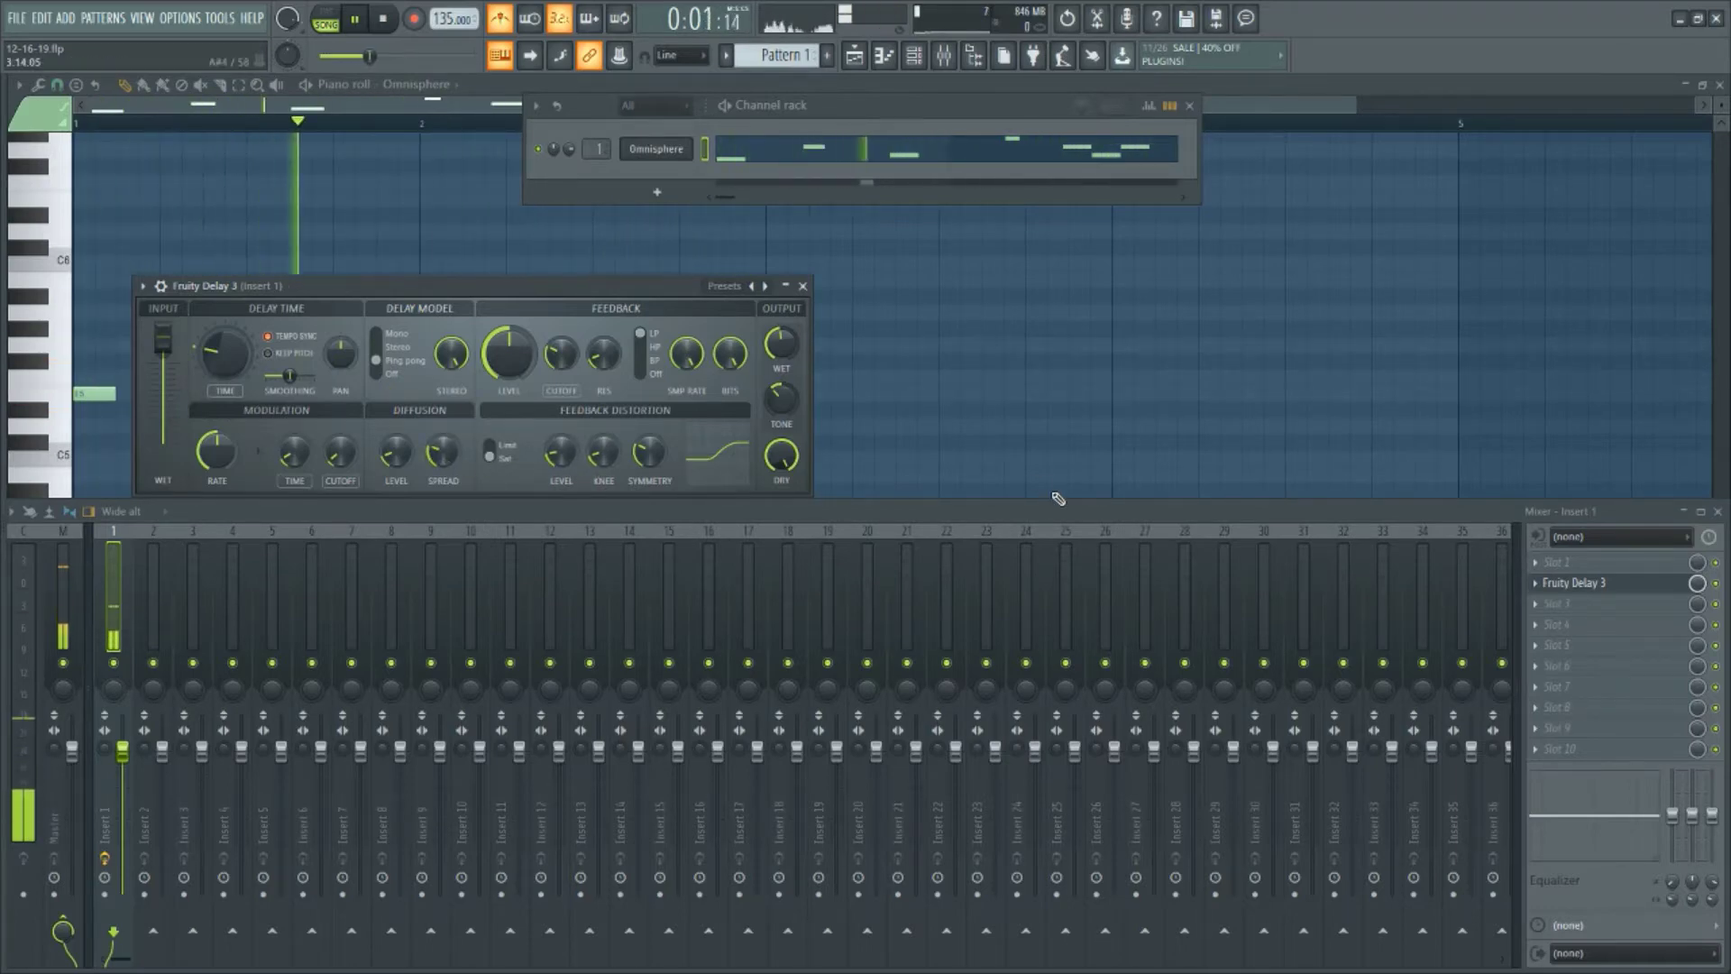
Load HalfTime into effect slot 3 of Insert 1 and reduce its mix to 47%
left_click(1553, 603)
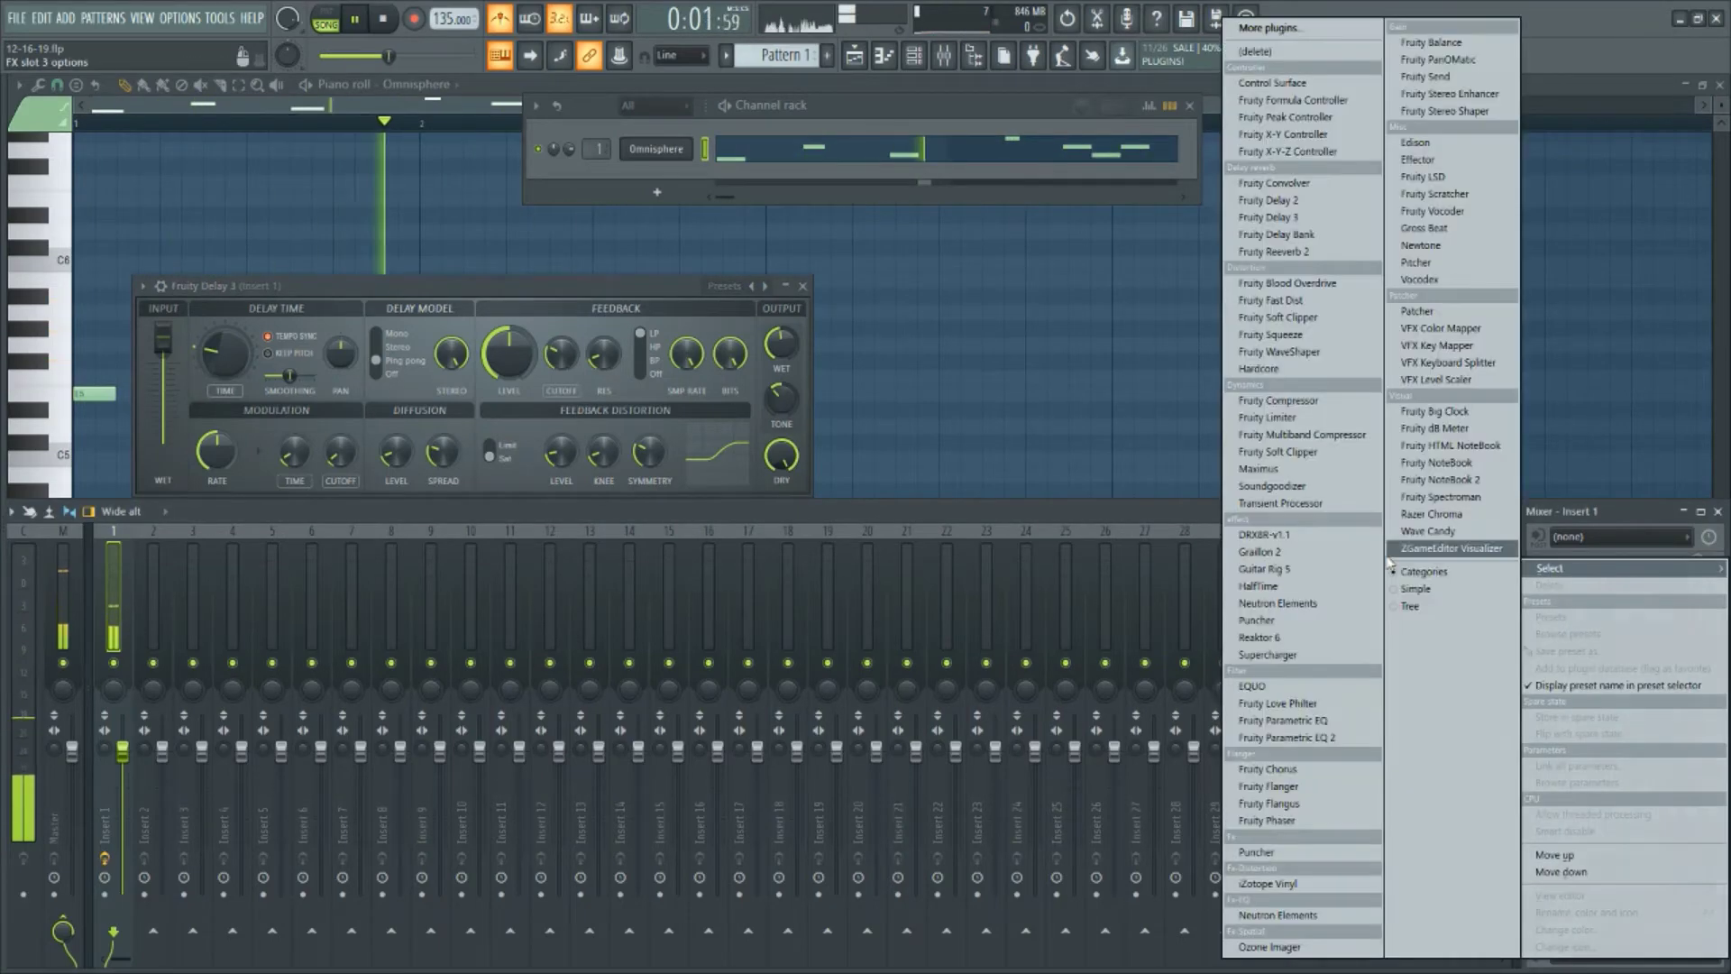
left_click(1307, 593)
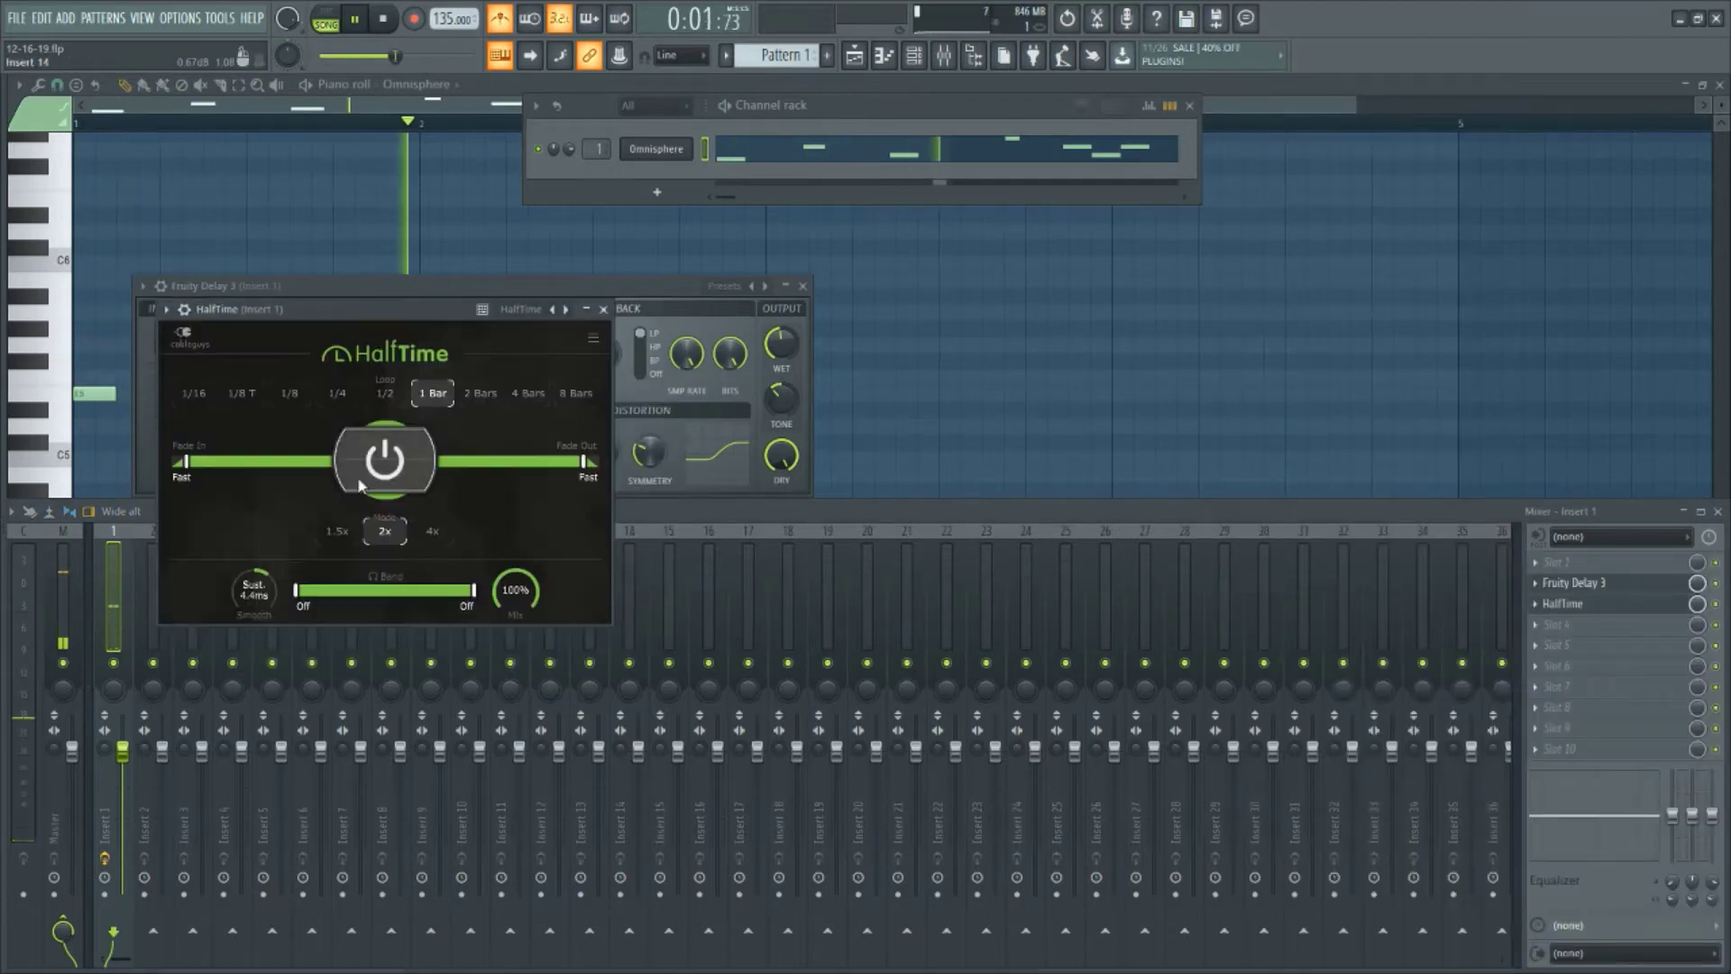
left_click_drag(479, 611, 447, 612)
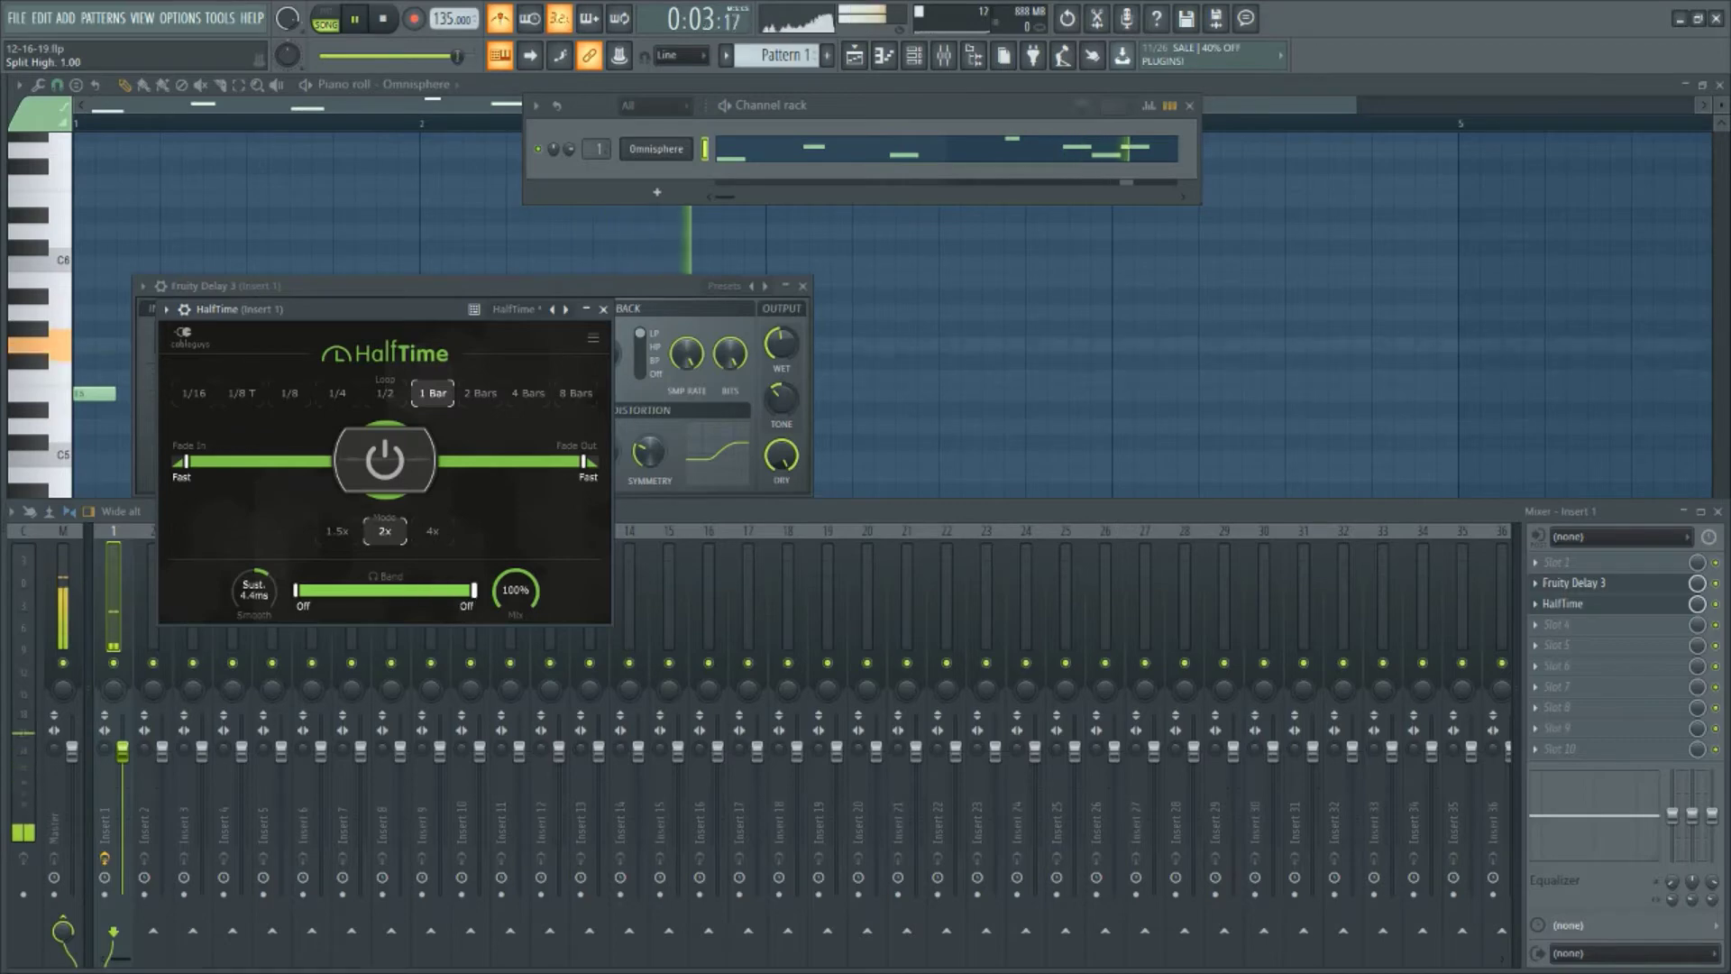
left_click_drag(514, 590, 515, 613)
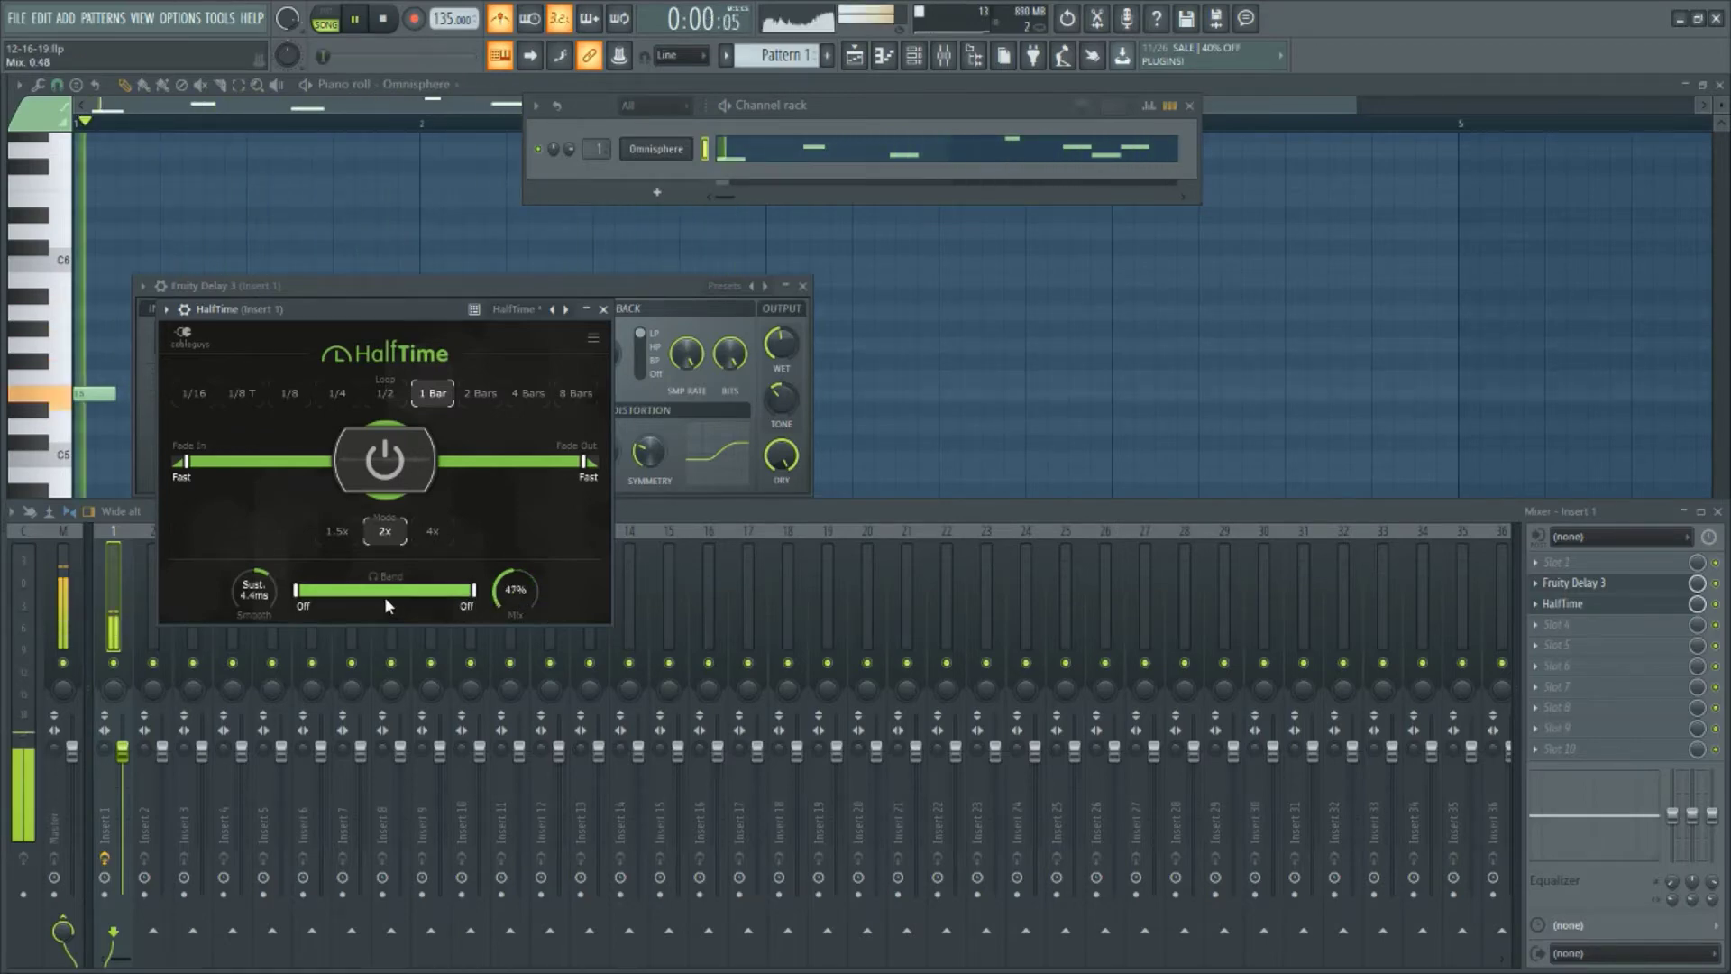
Limit HalfTime's band to 52.0 Hz–8.15 kHz and lower its mix to 18%
left_click_drag(298, 592, 328, 592)
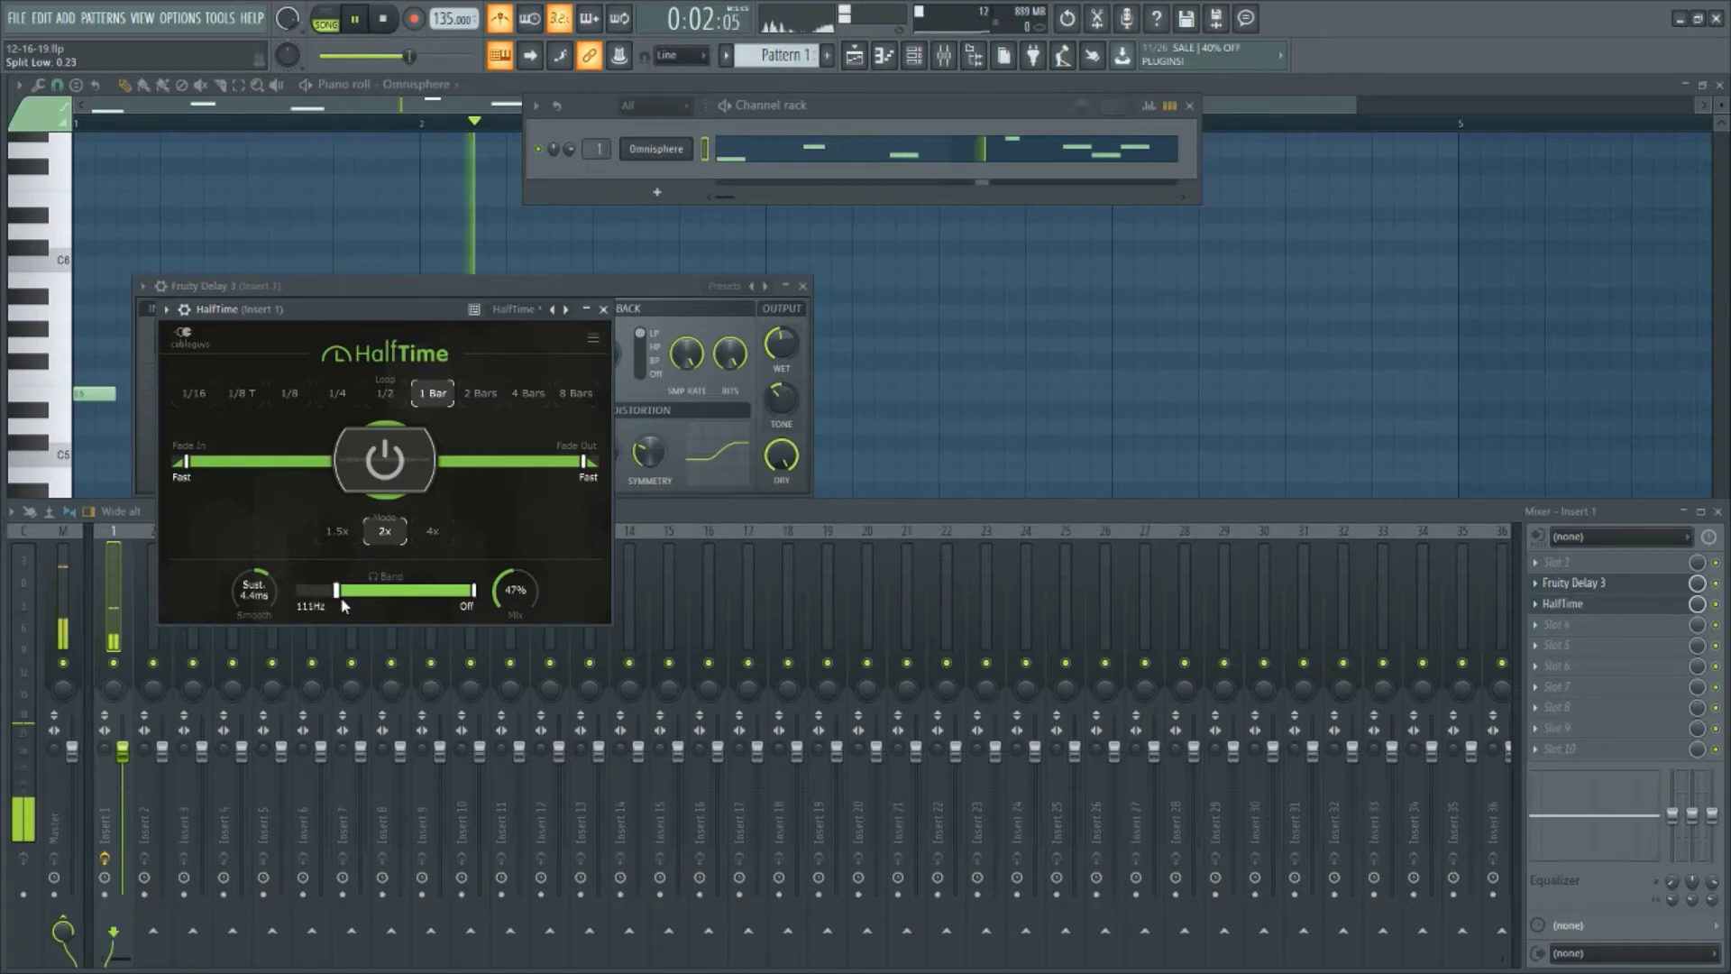
left_click_drag(515, 591, 515, 604)
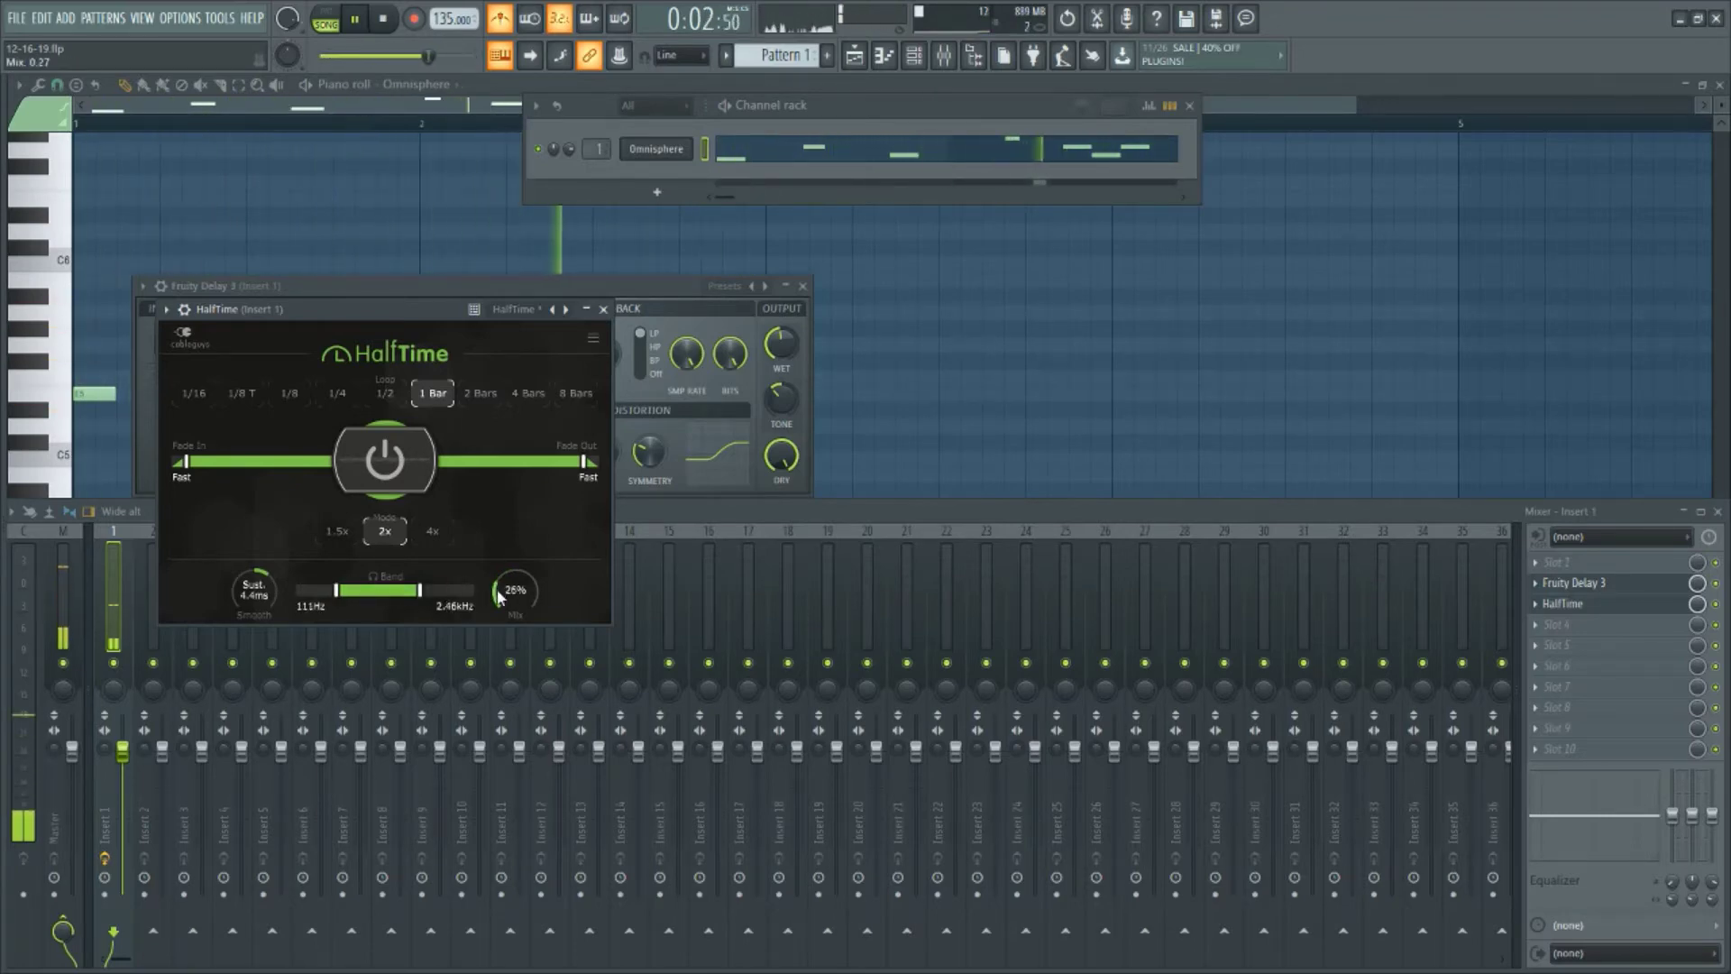
left_click_drag(501, 599, 466, 587)
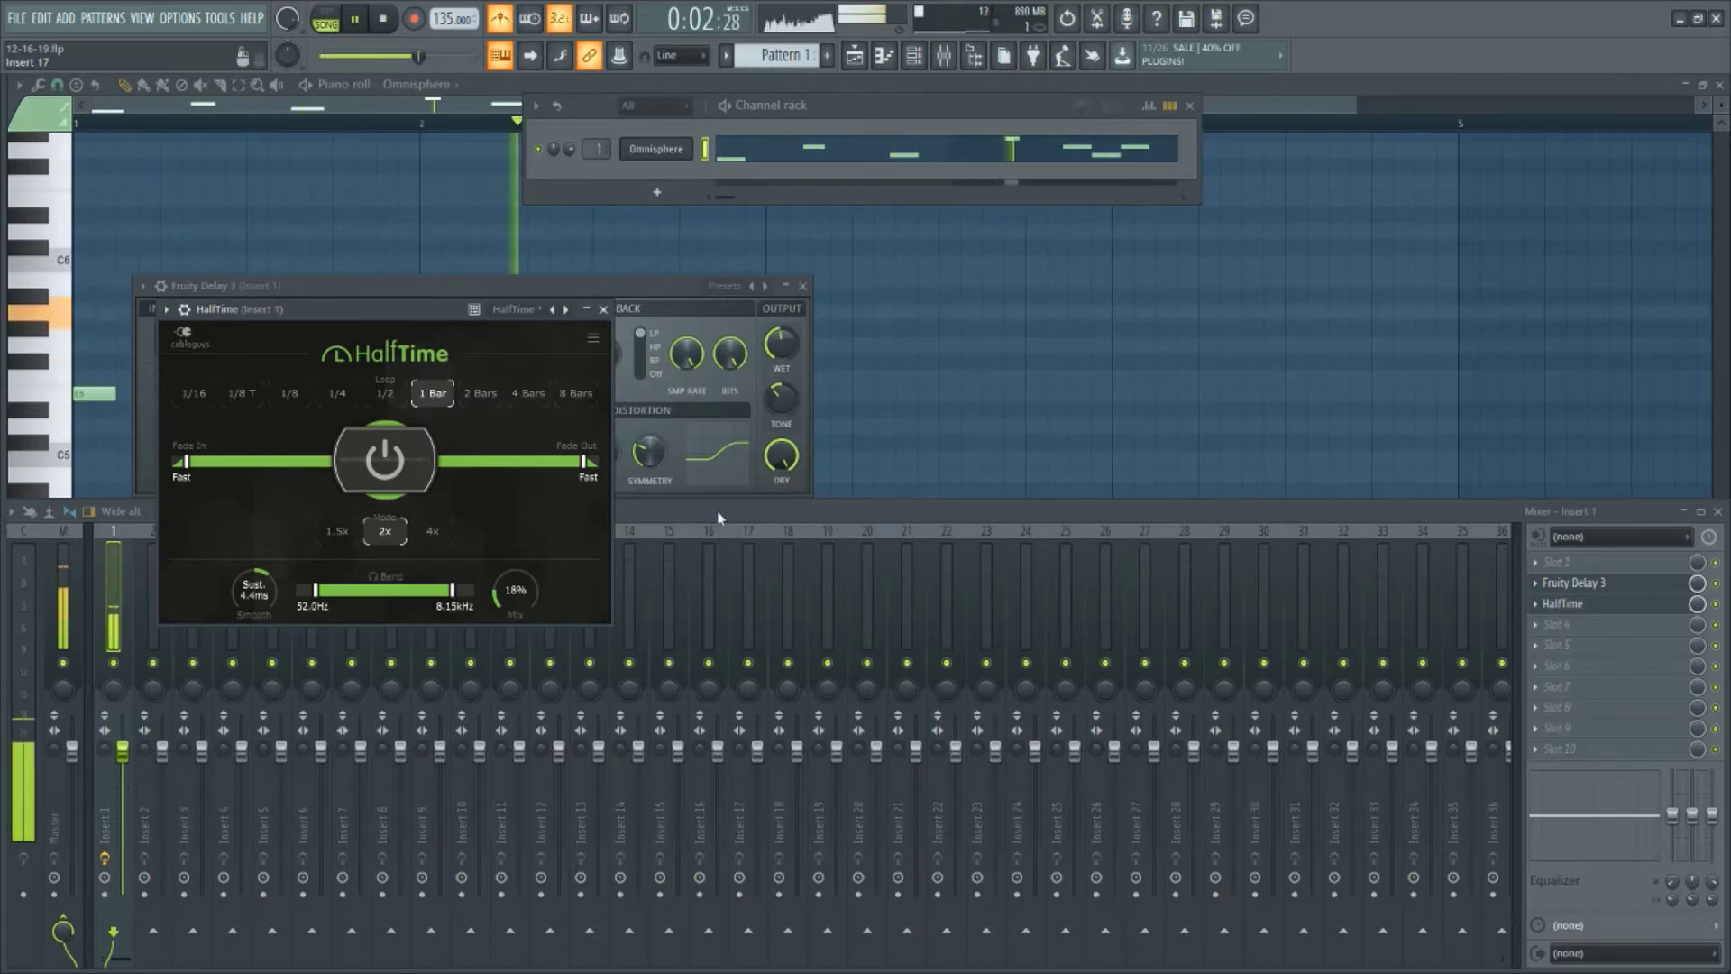
Create an automation clip for HalfTime's mix level on mixer Insert 1
left_click(1715, 604)
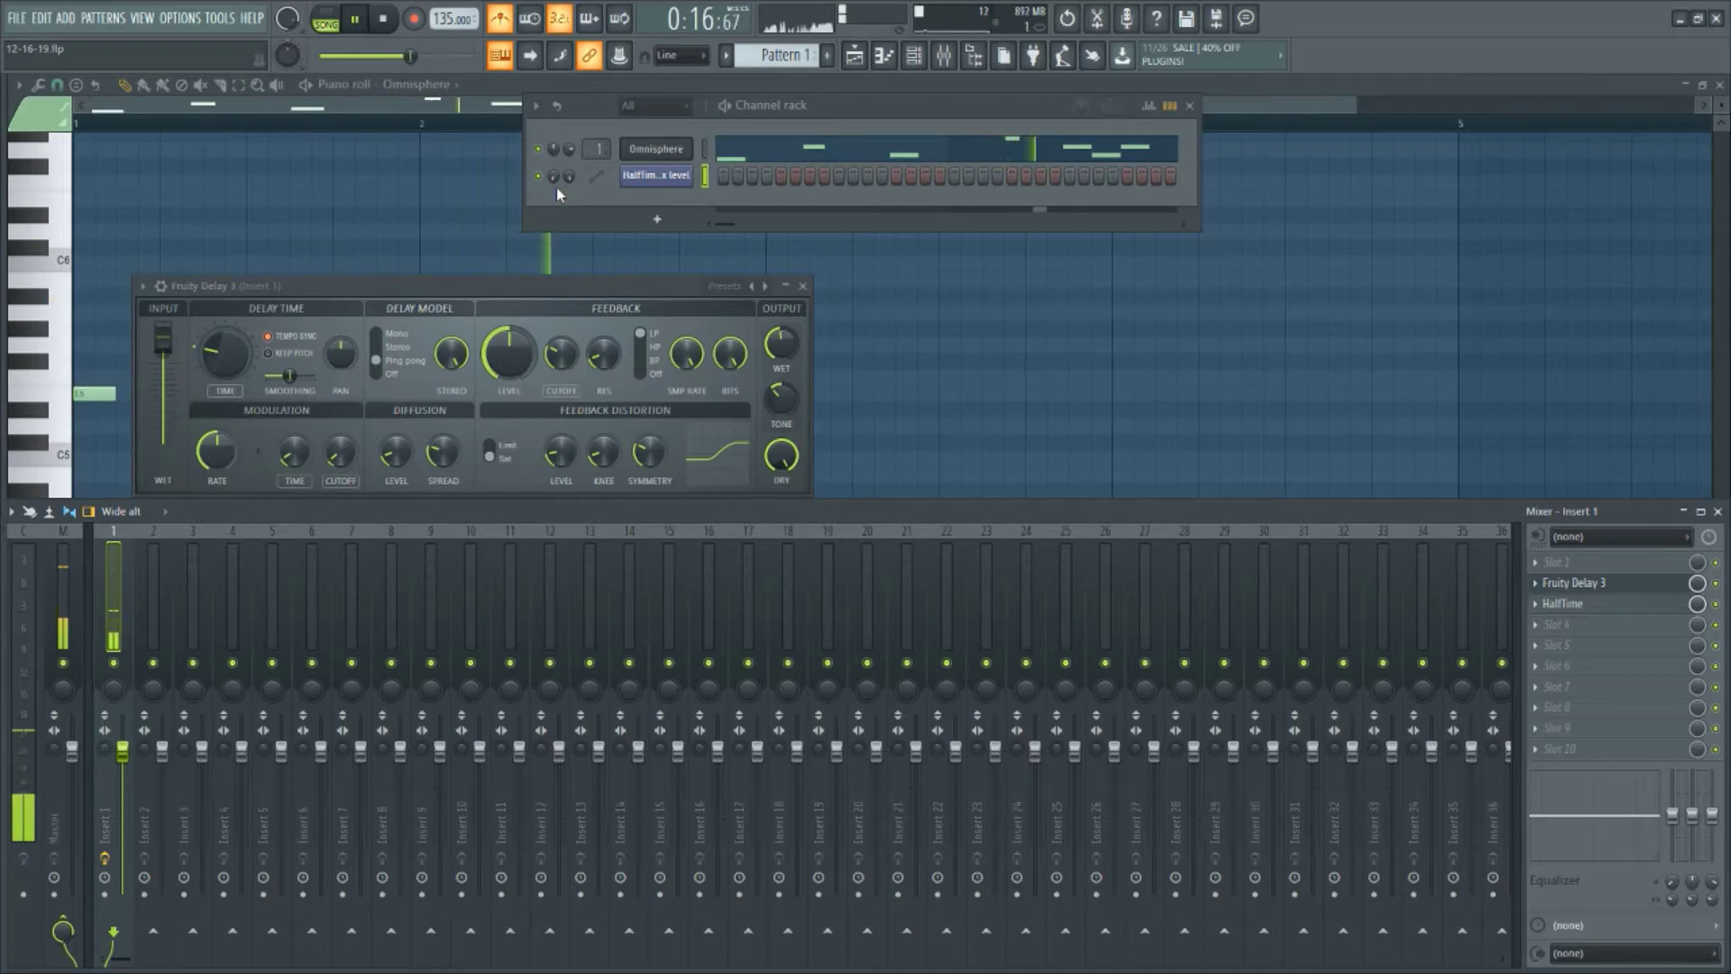
Load Kick (CleanPunch) from the Johnny Juliano Drums kicks into a new channel
key("alt+F8")
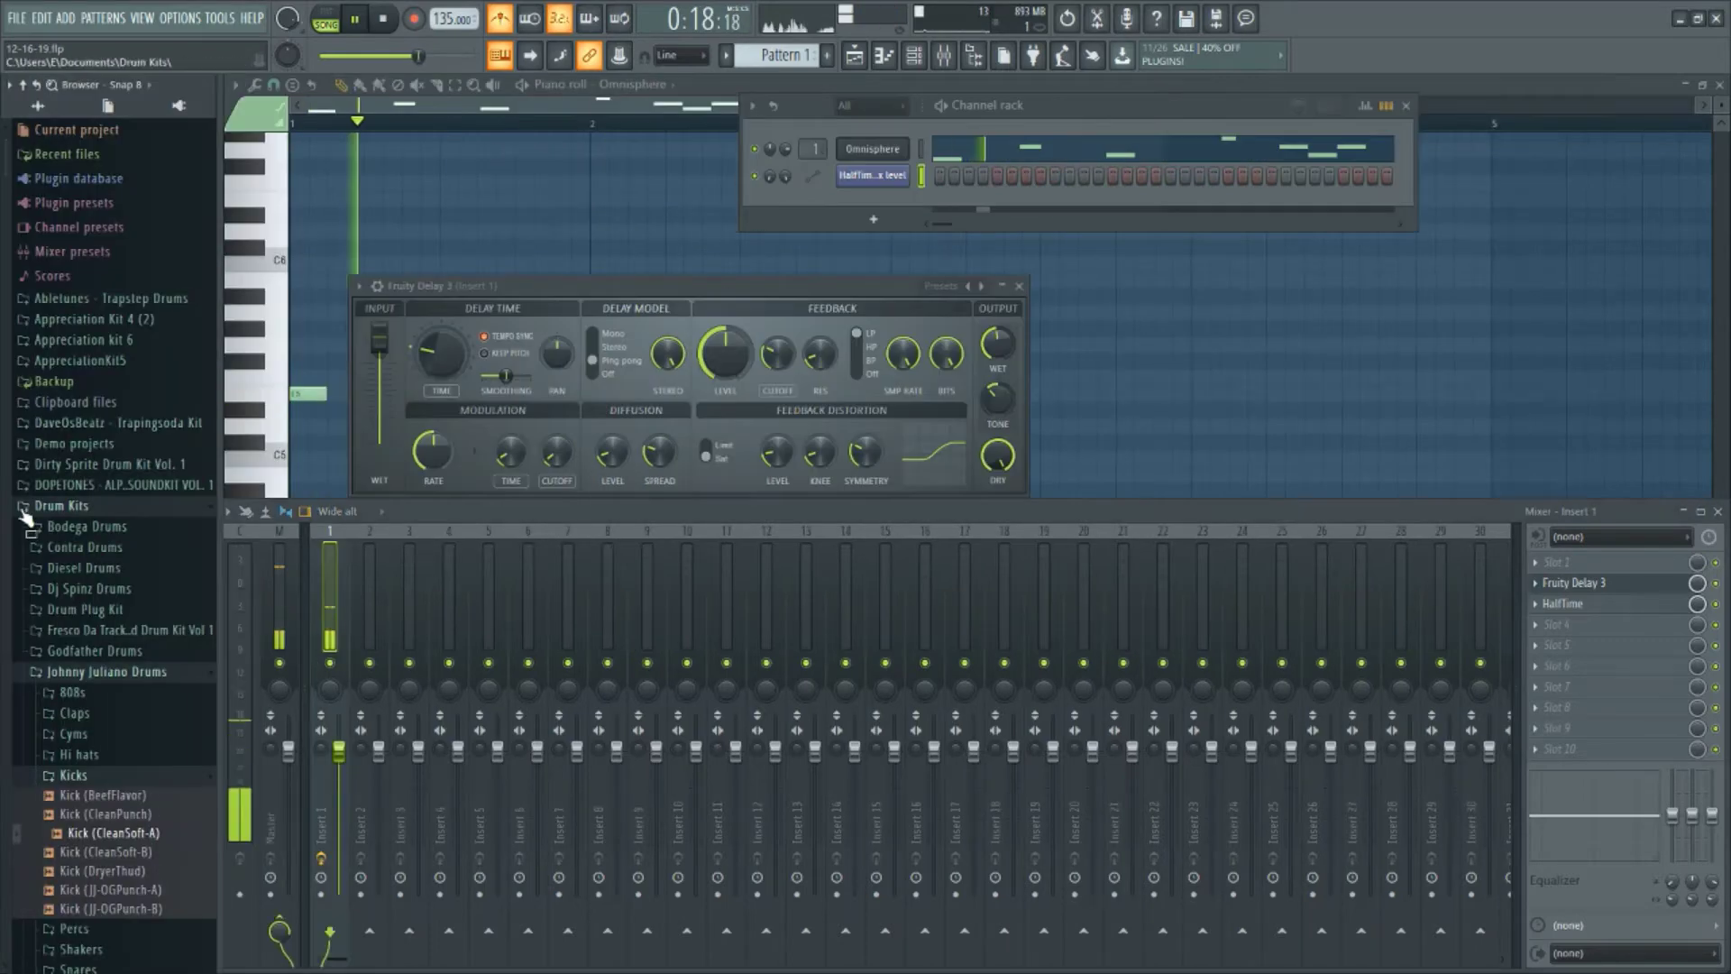
left_click(107, 813)
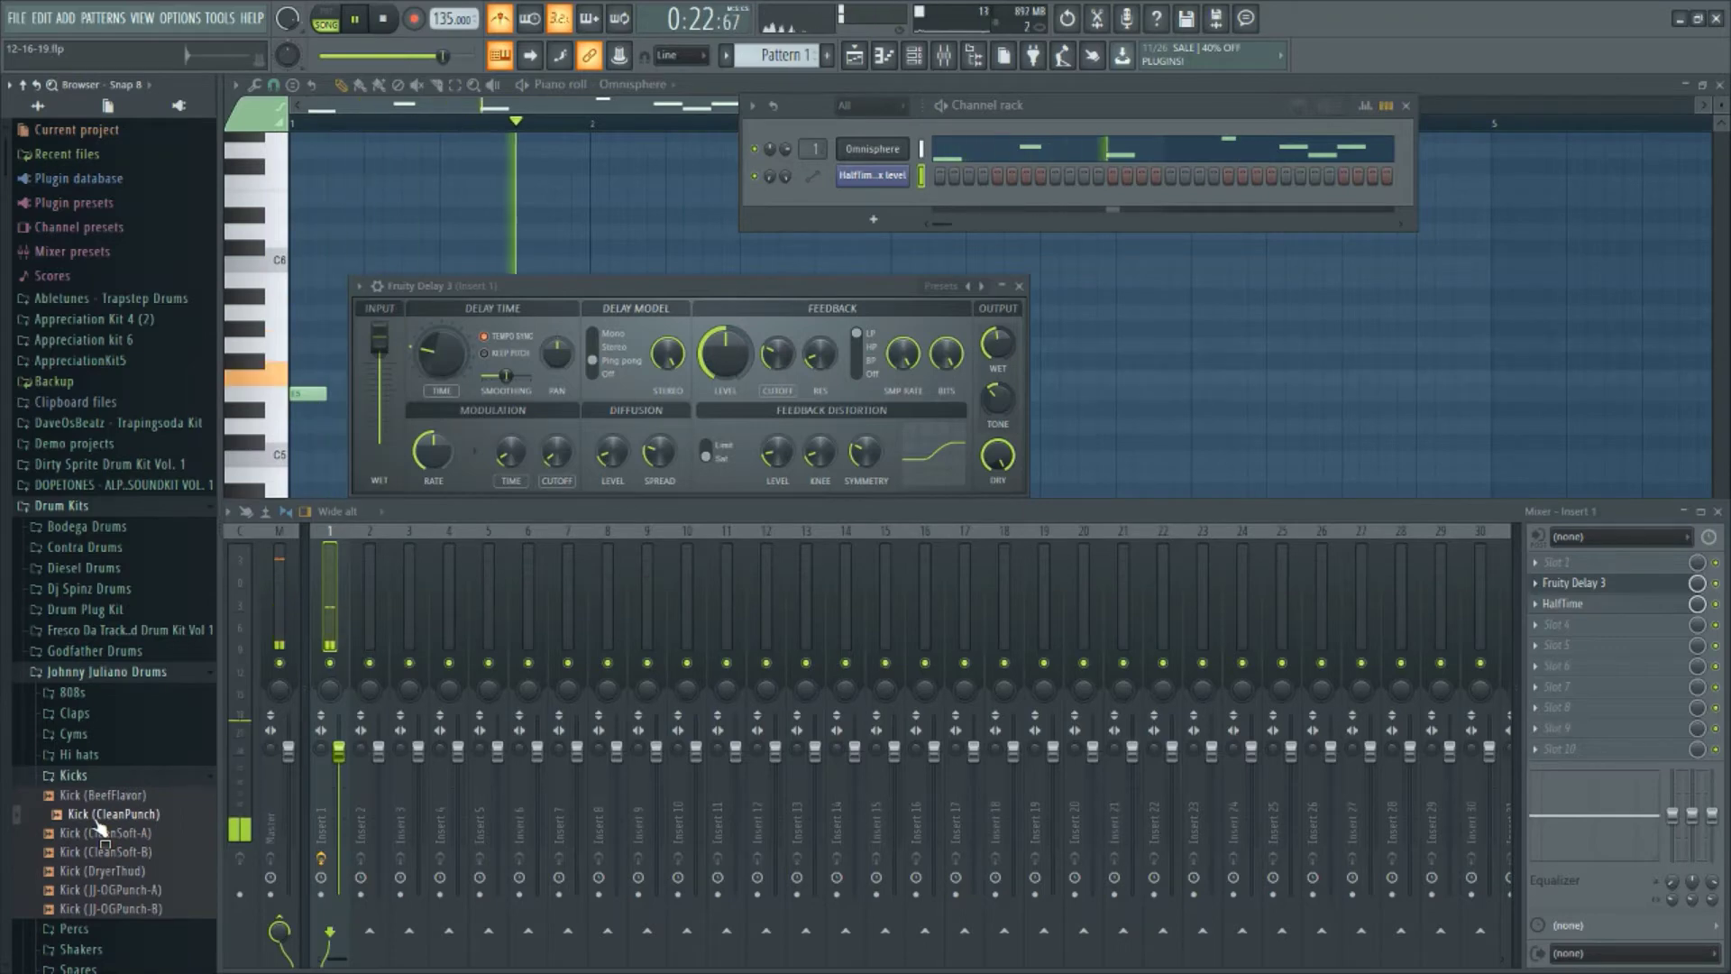
right_click(100, 816)
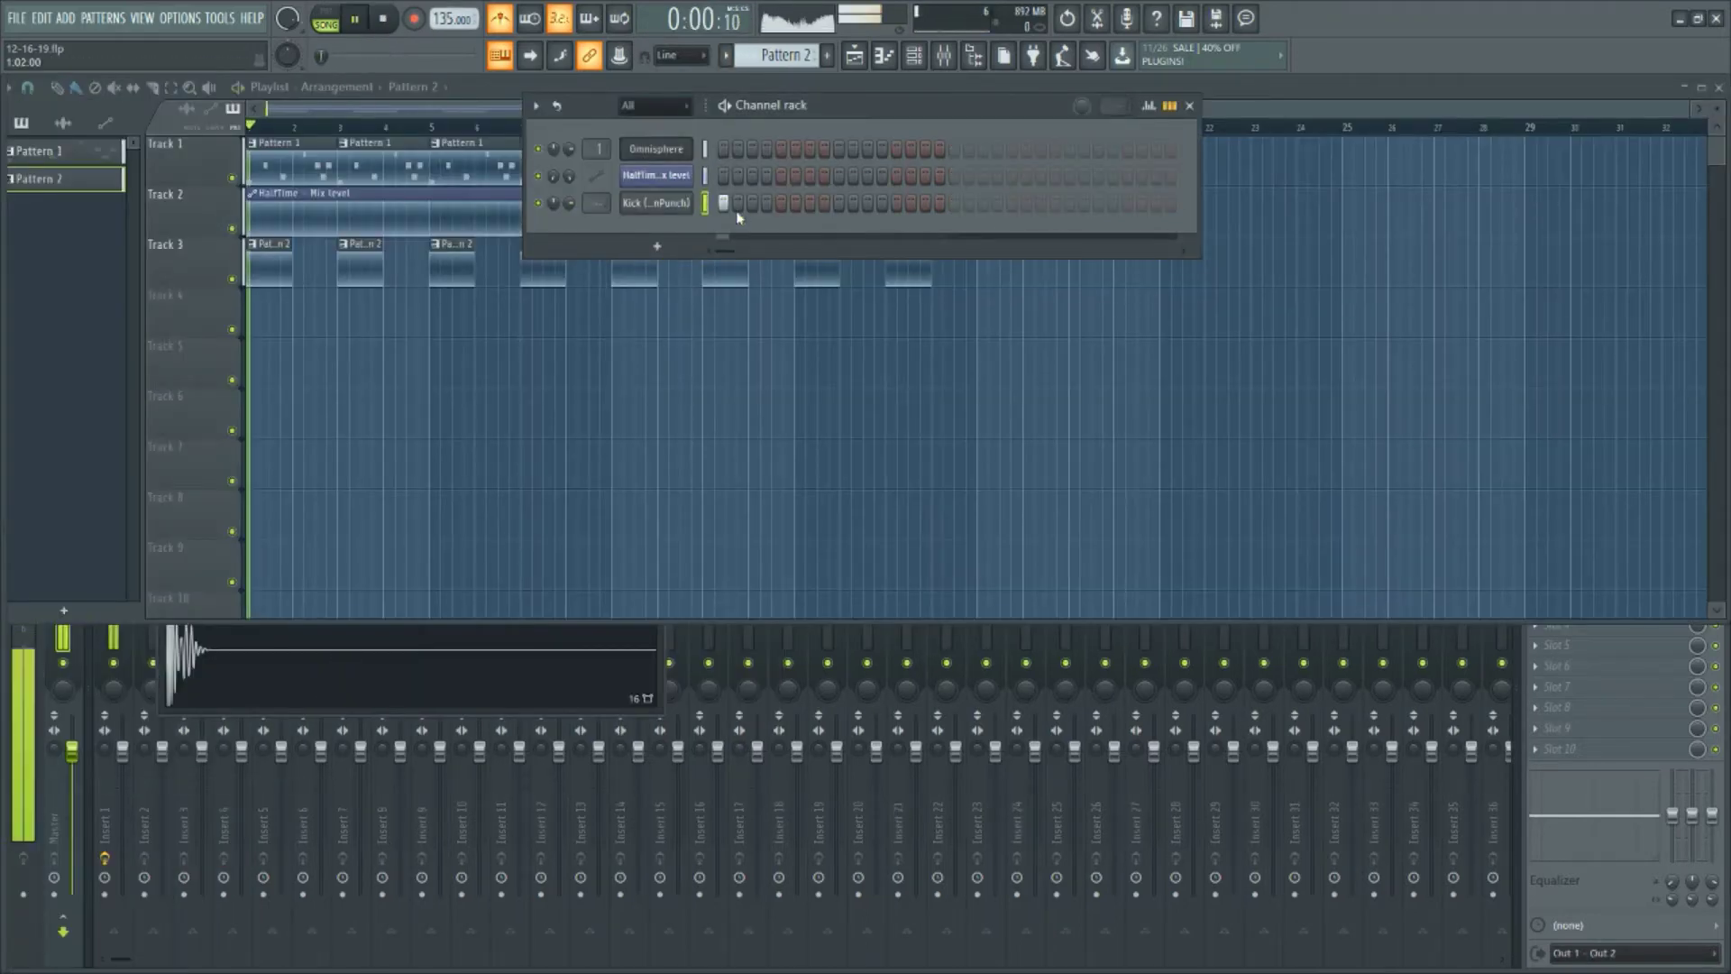
Add Kick (CleanPunch) hits on steps 13, 15 and 27 of Pattern 2, trying another on step 31
key("space")
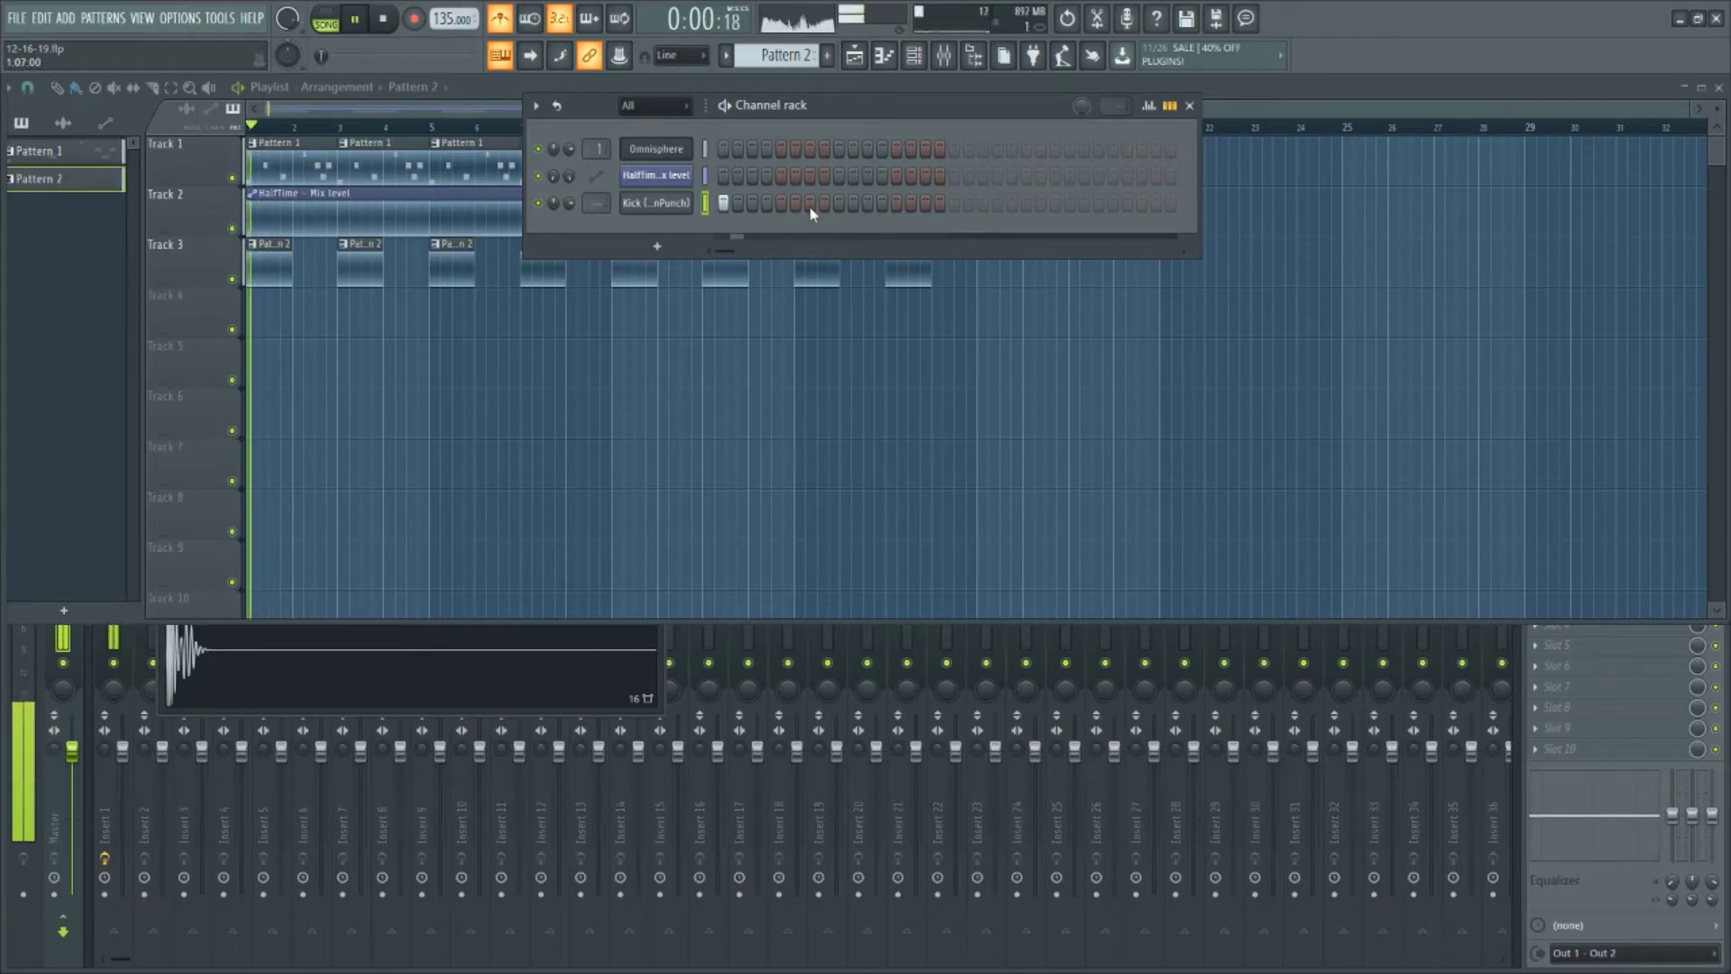
left_click(924, 203)
left_click(895, 203)
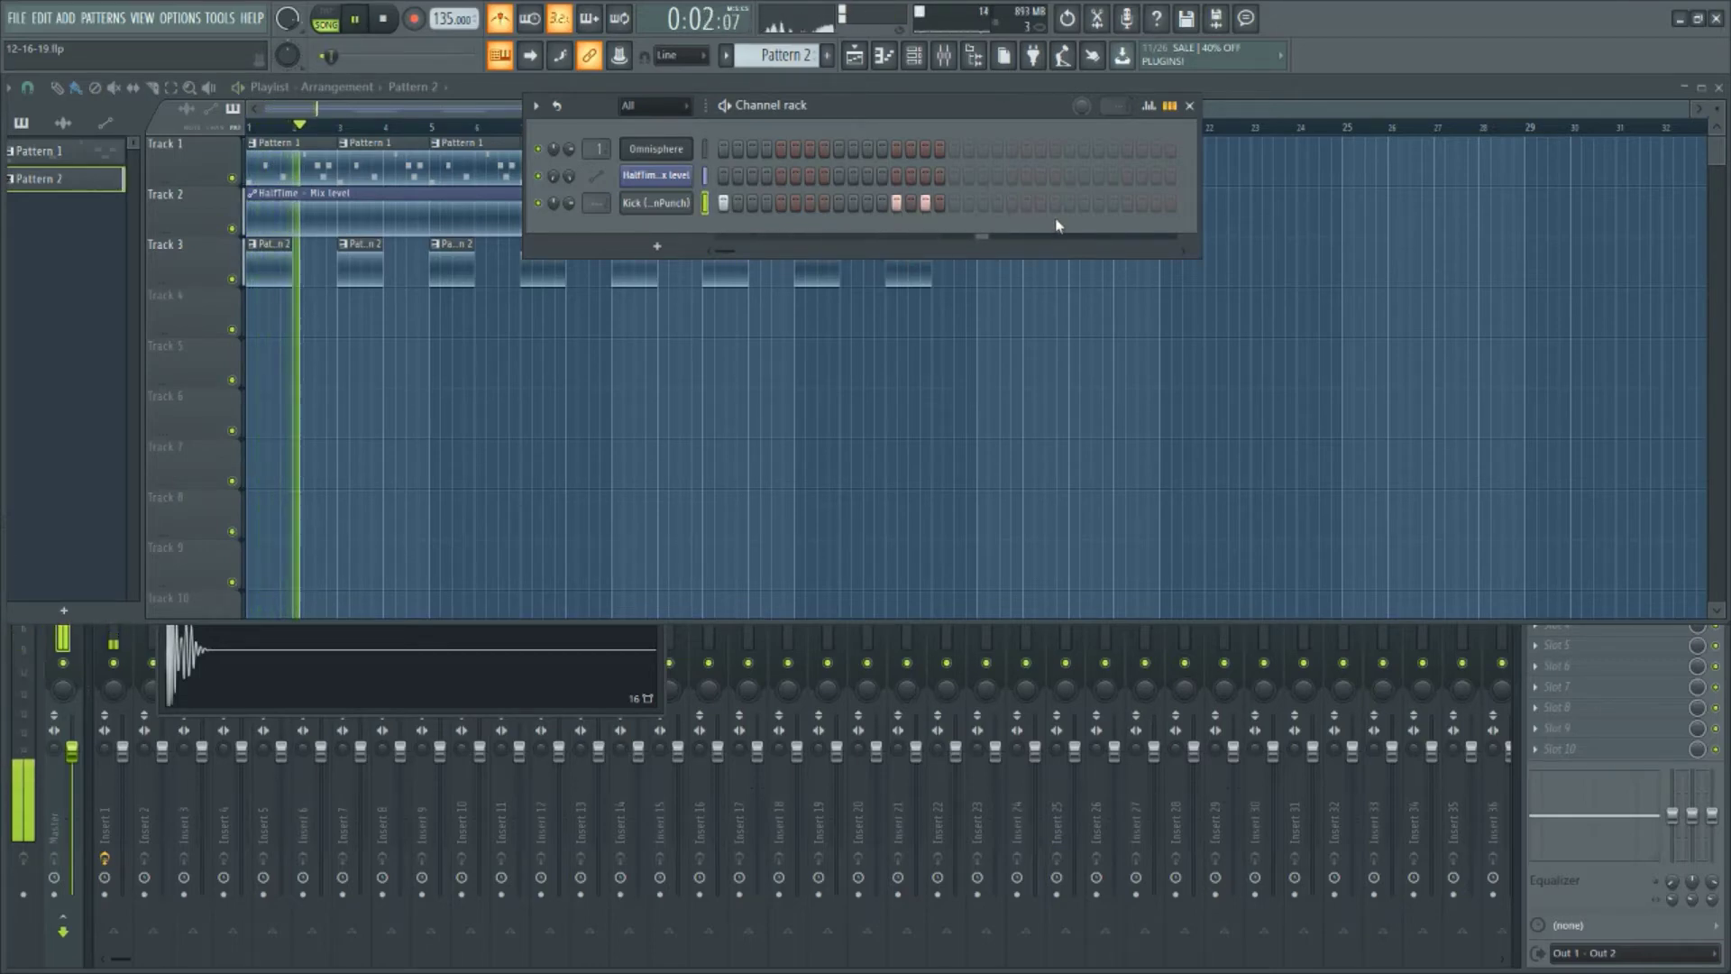
left_click(1098, 203)
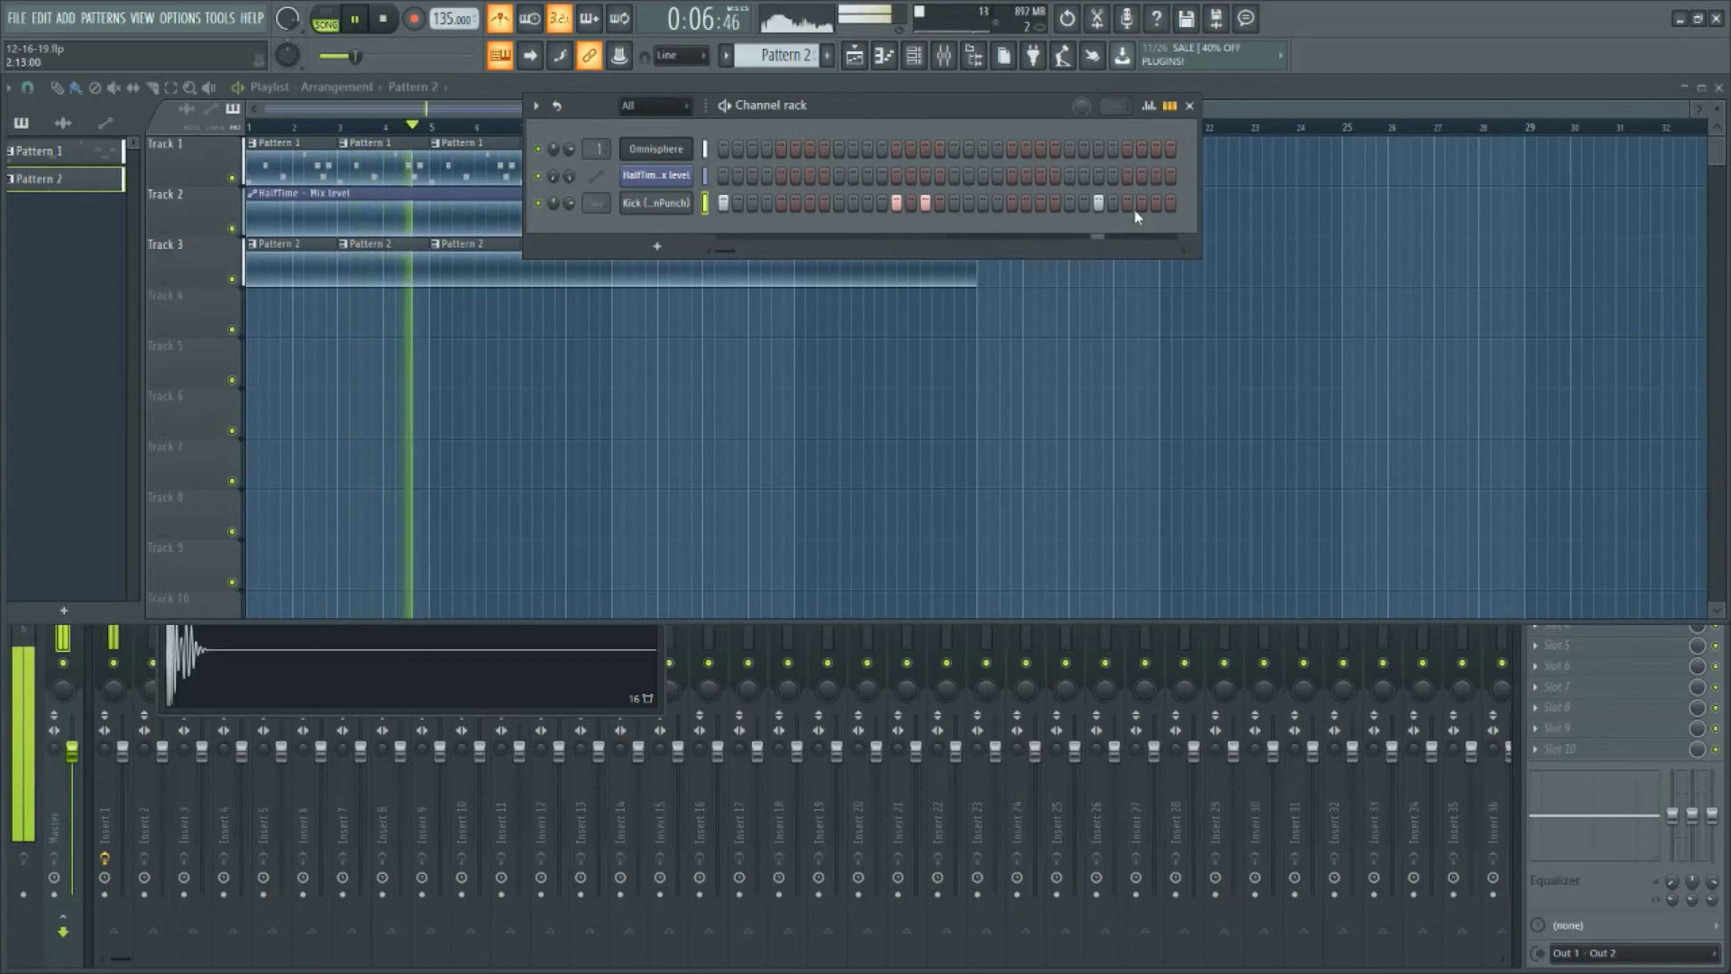
left_click(1156, 202)
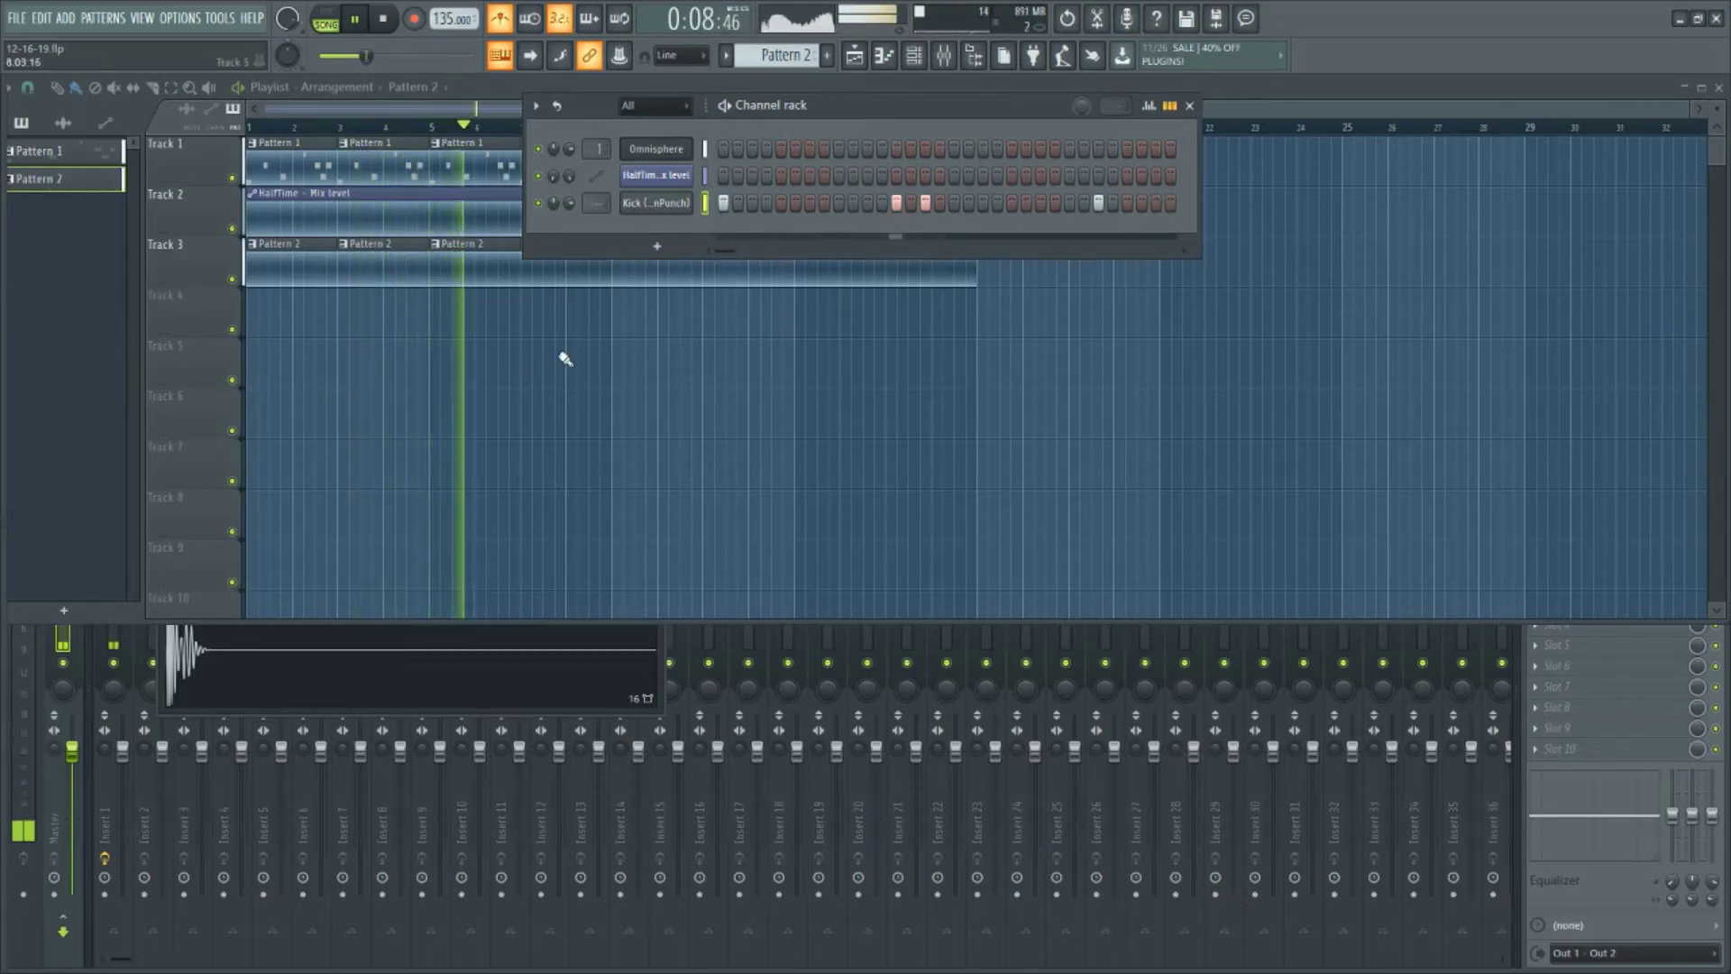
Make the kick clip at bar 3 of Track 3 unique and swap the clips at bars 7, 11 and 15 to that new pattern
key("space")
right_click(352, 260)
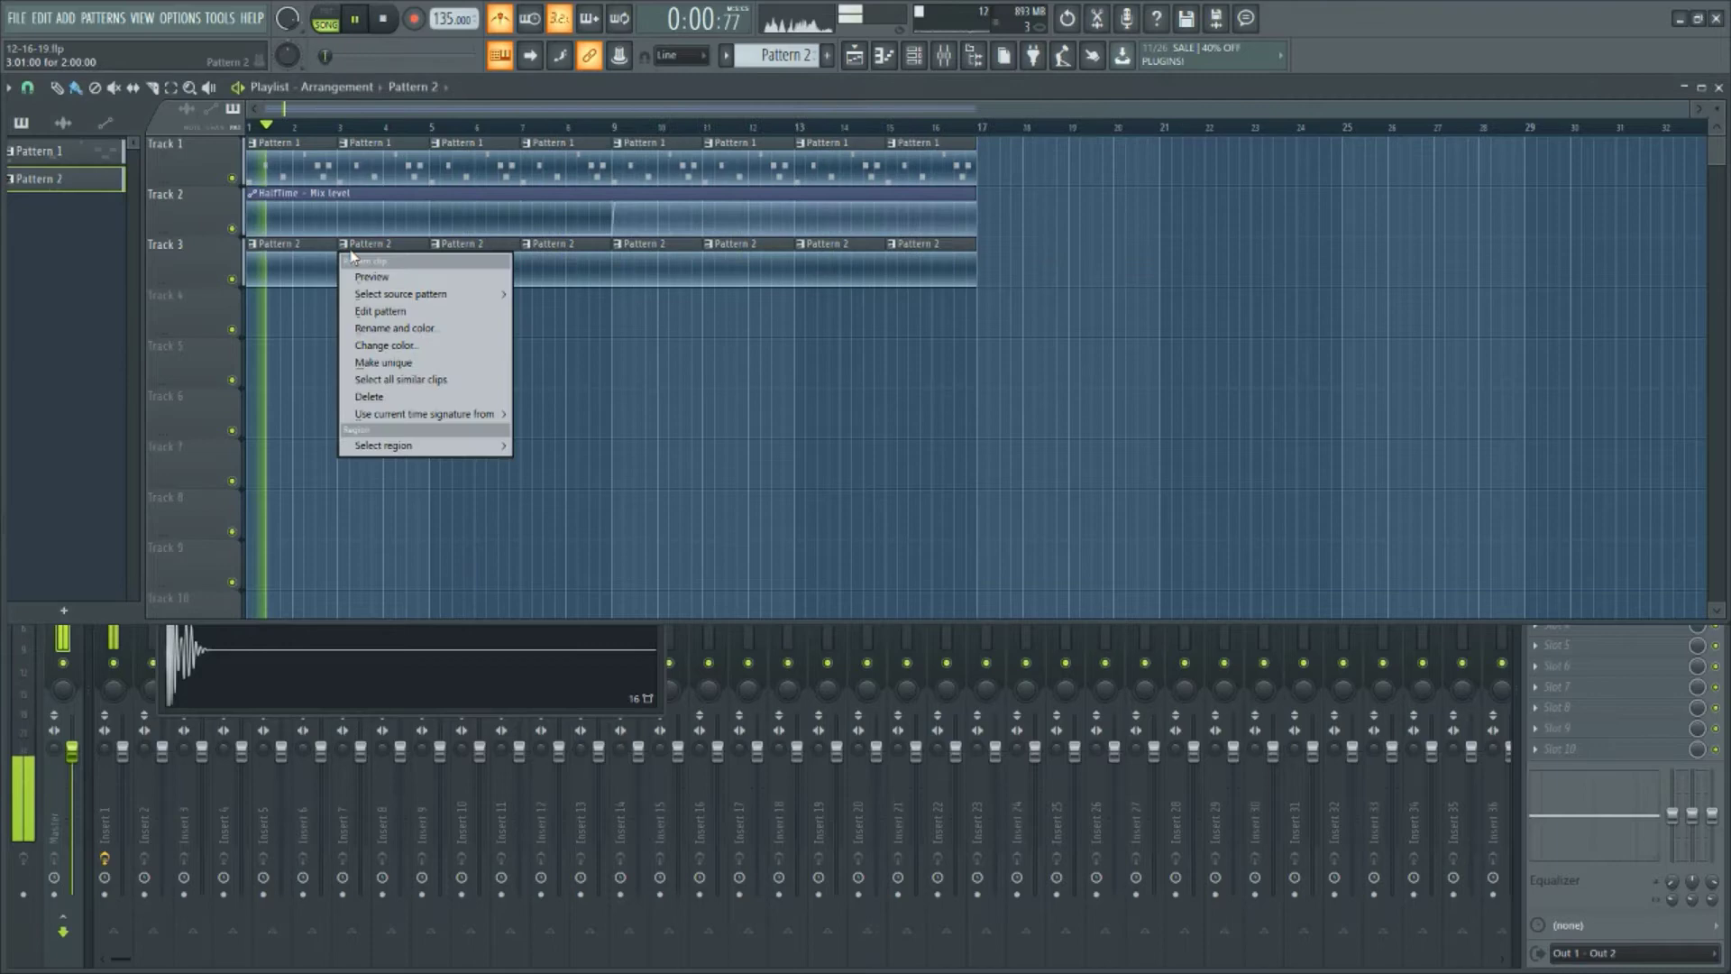
left_click(415, 363)
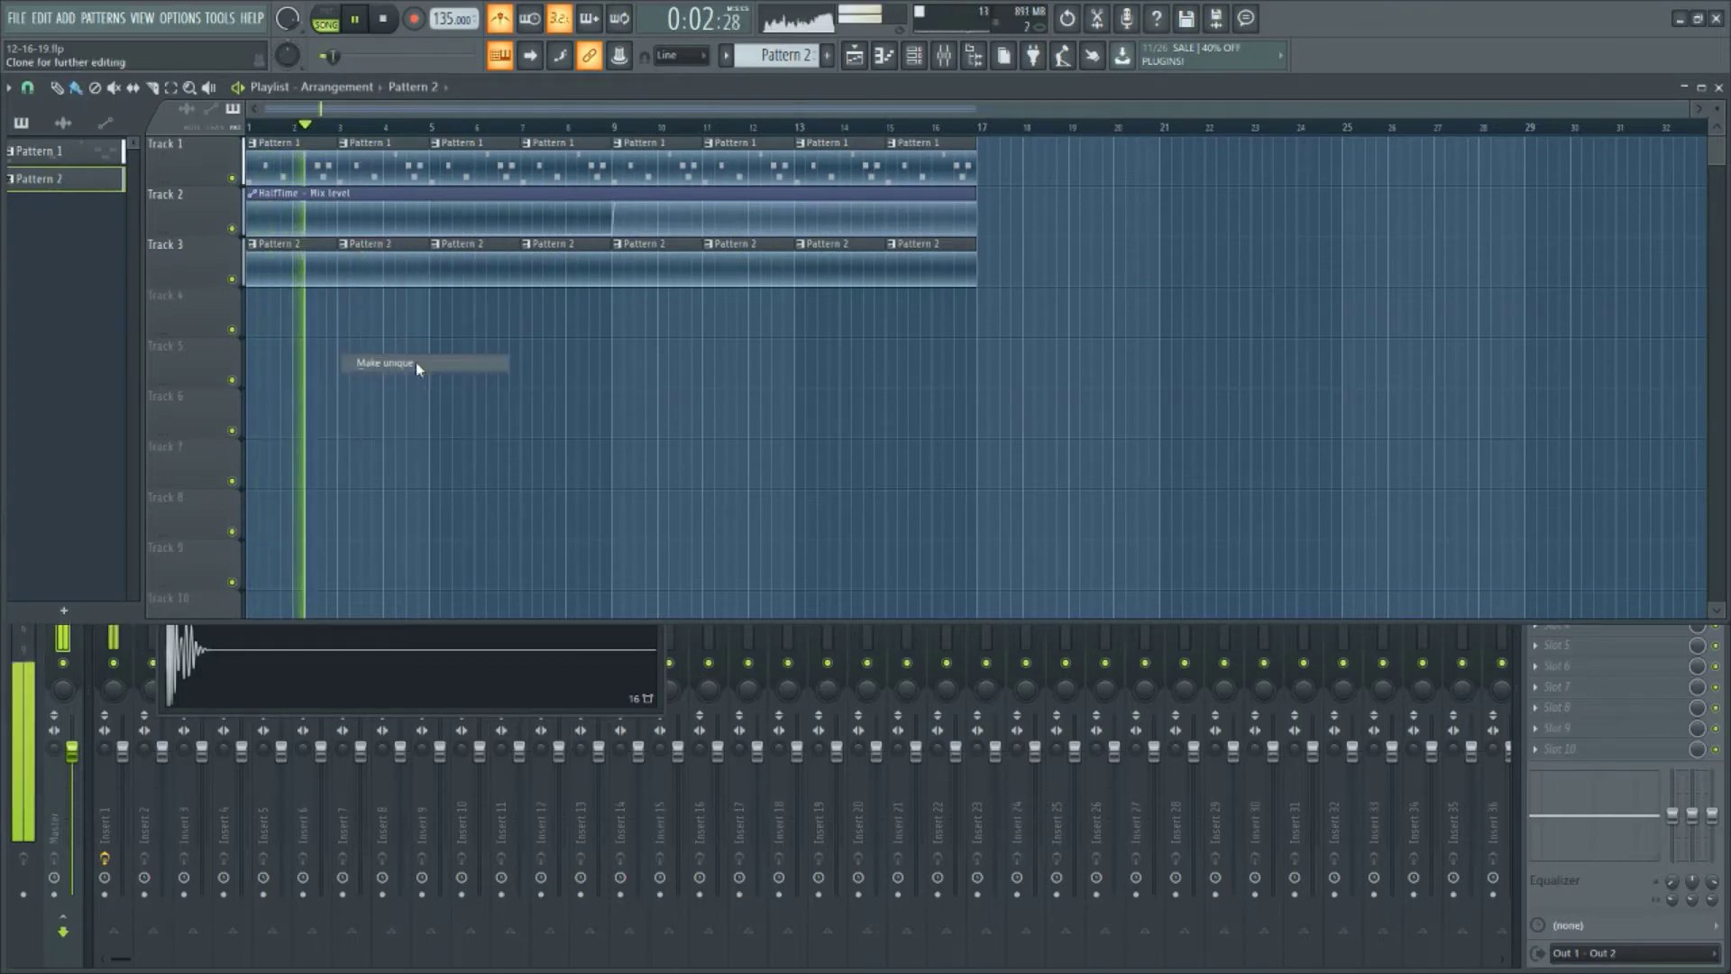
right_click(530, 275)
left_click(526, 281)
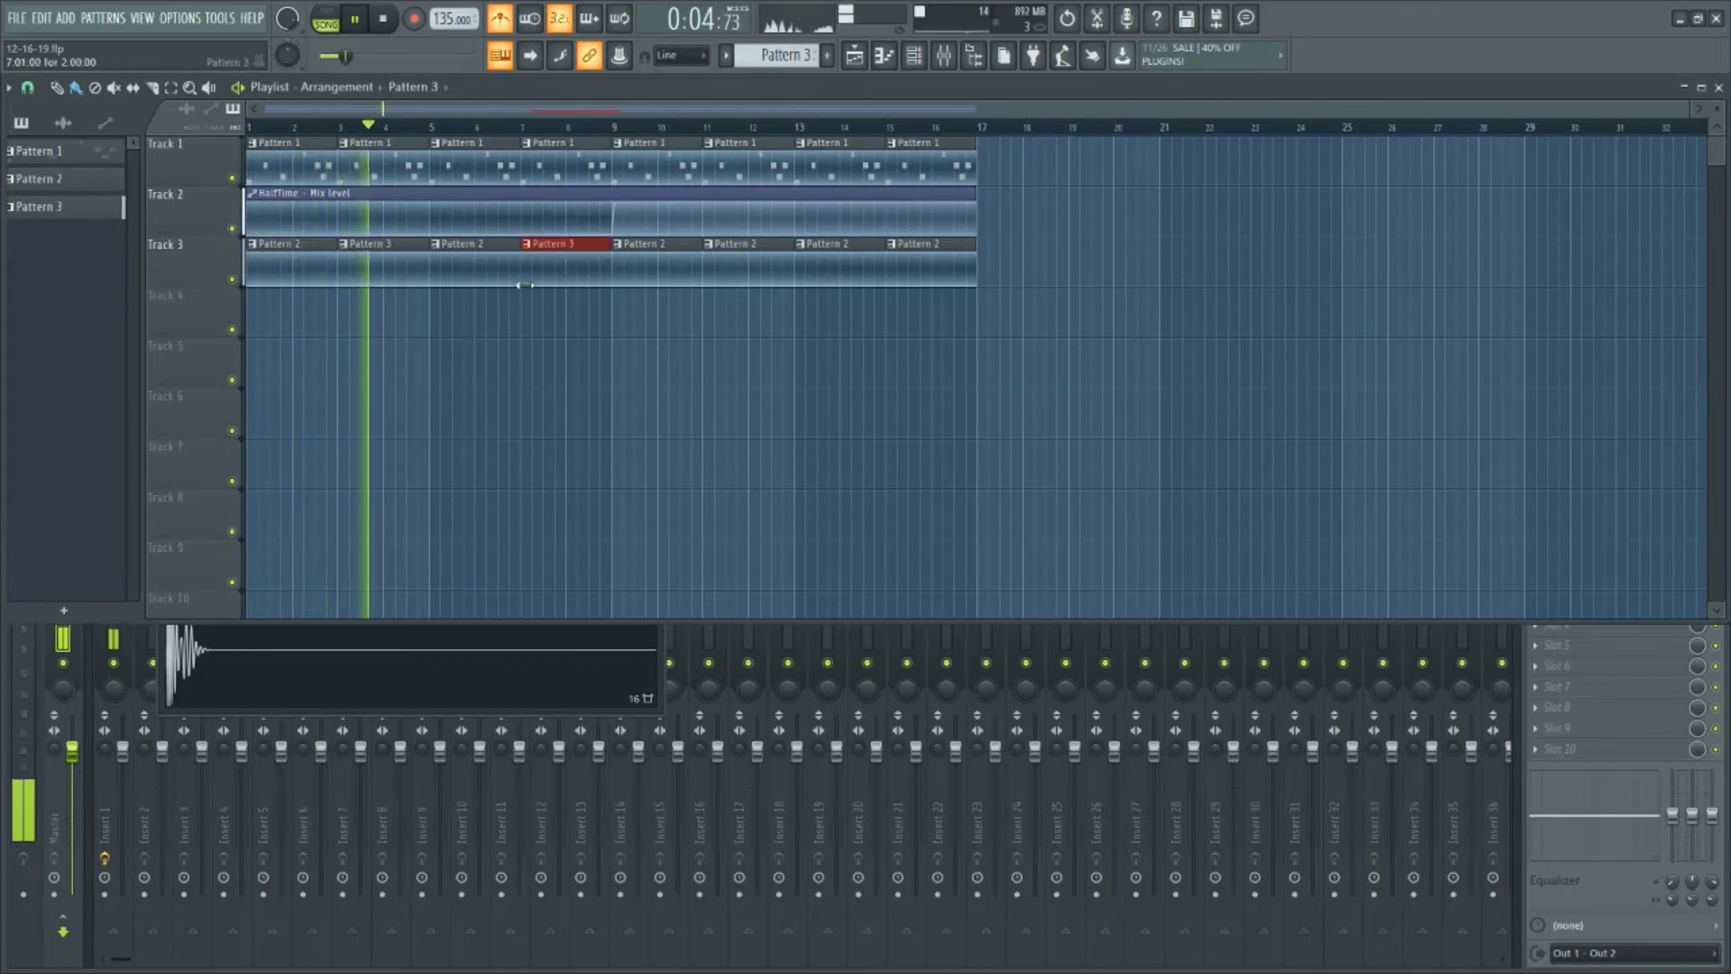
right_click(728, 274)
left_click(711, 279)
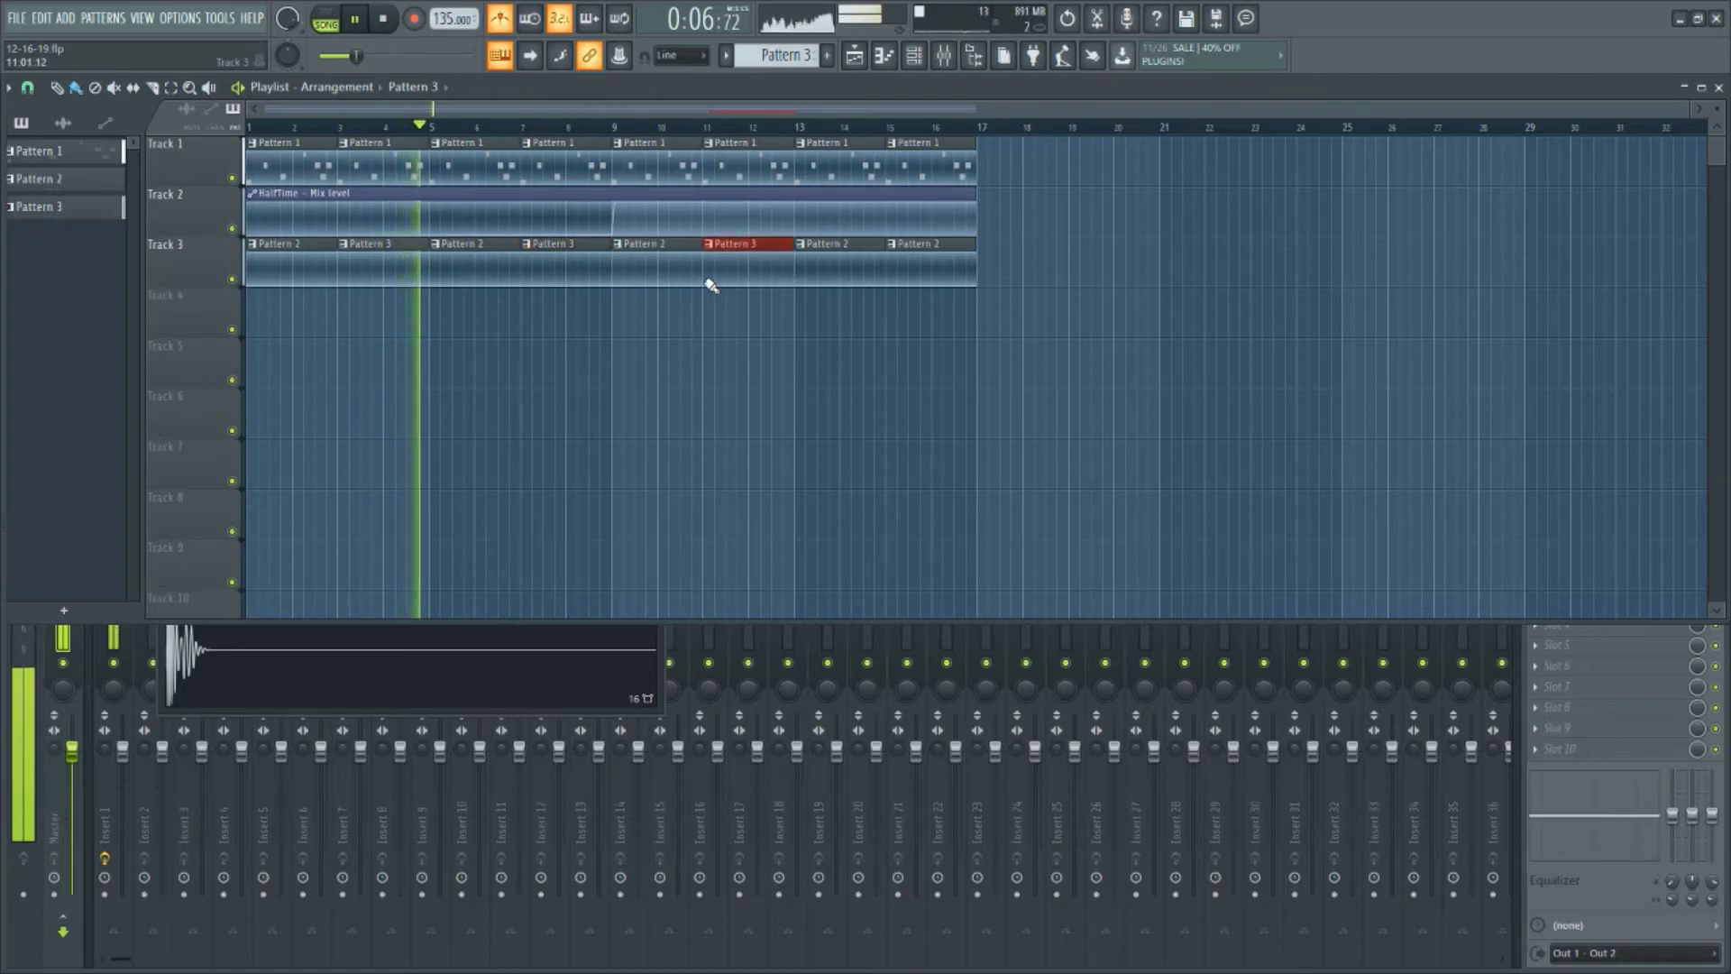
right_click(896, 274)
left_click(896, 276)
Add an extra kick hit on step 31 of Pattern 3
left_click(913, 55)
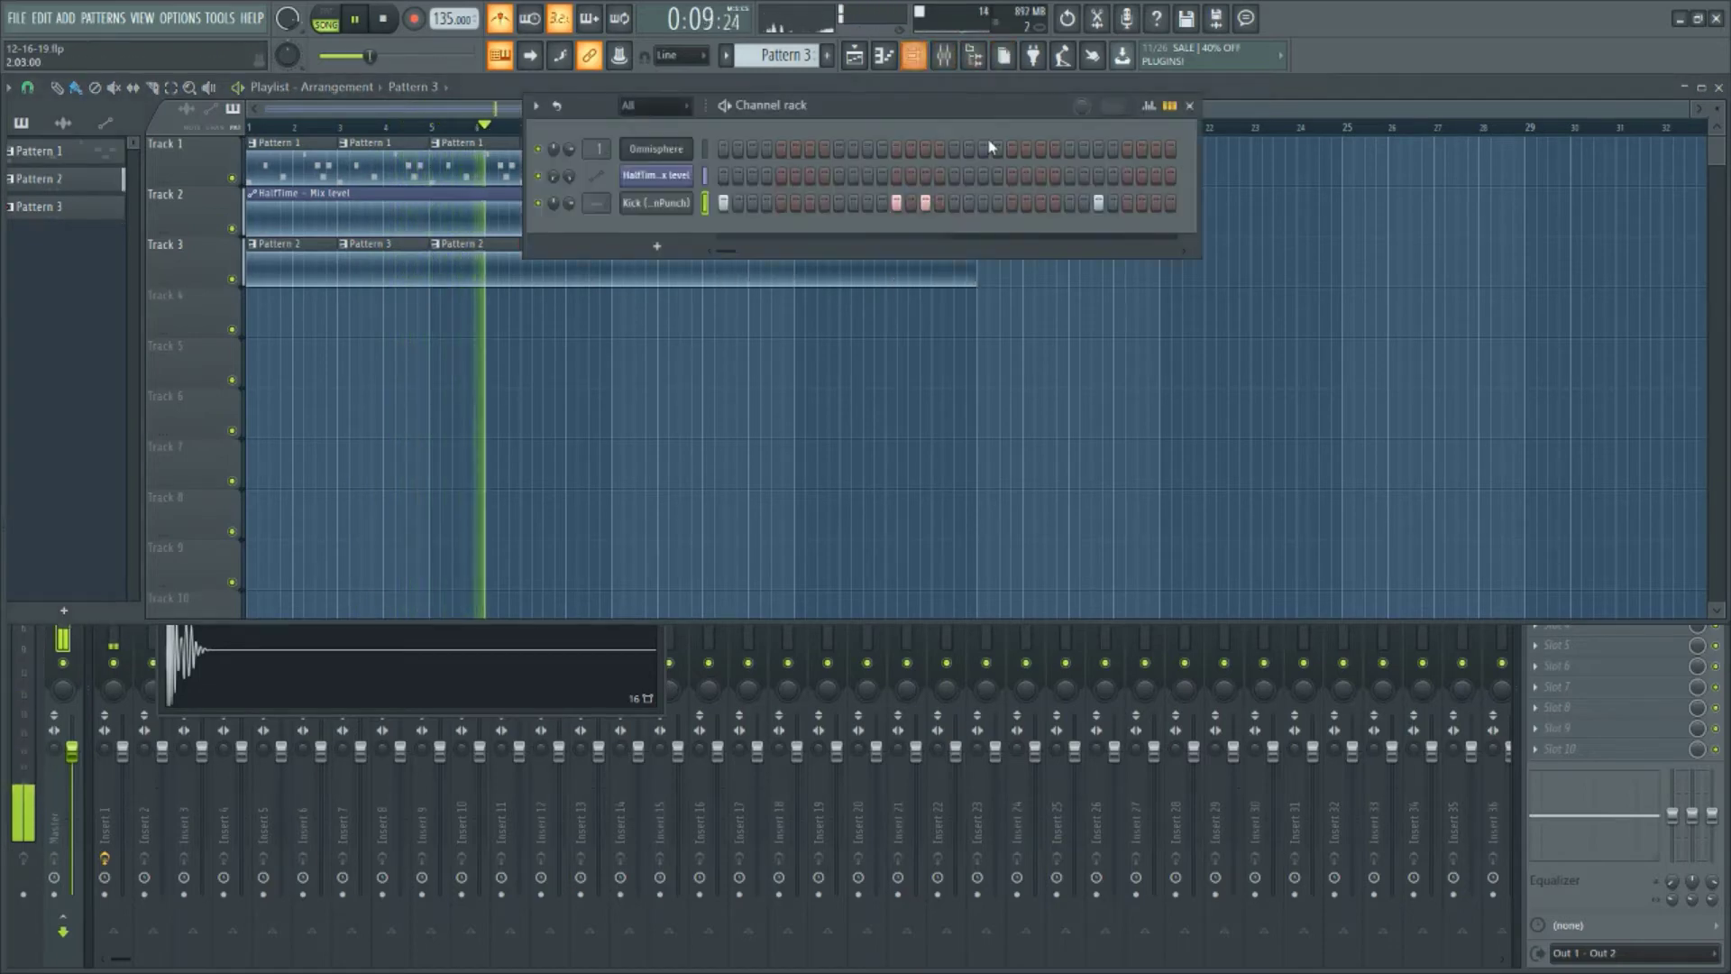
key("space")
key("space")
left_click(1156, 204)
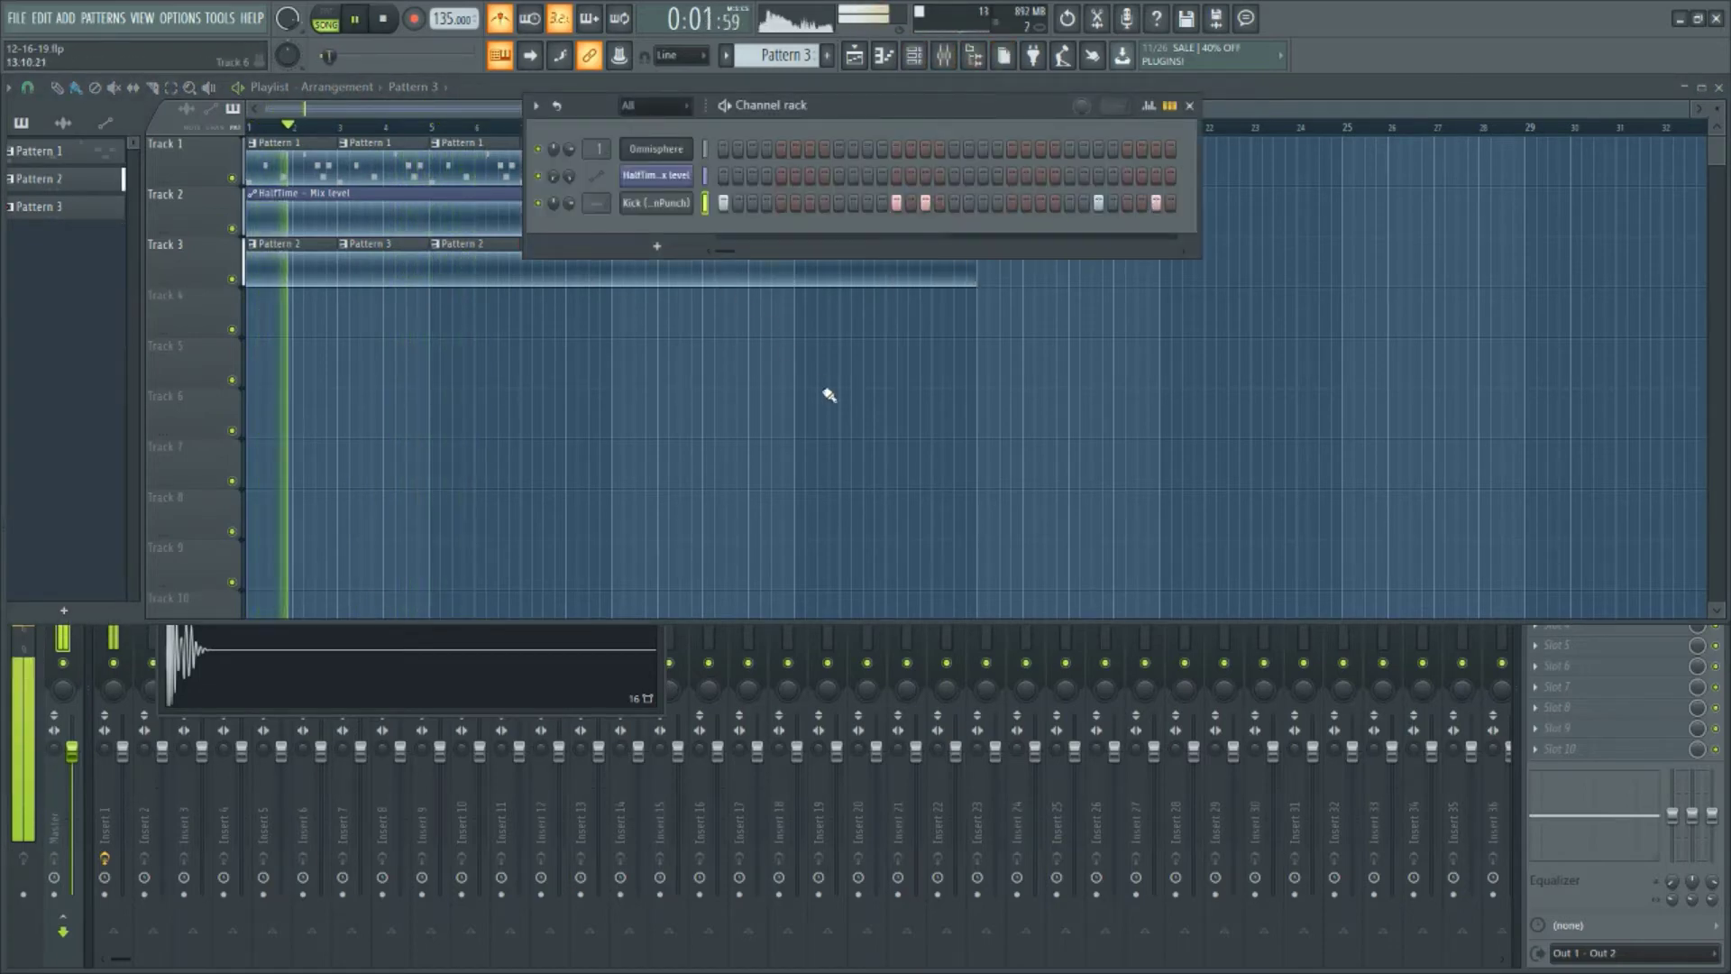
key("F6")
Load Clp (AcousticTrap) from the Johnny Juliano Drums claps into a new channel
key("alt+F8")
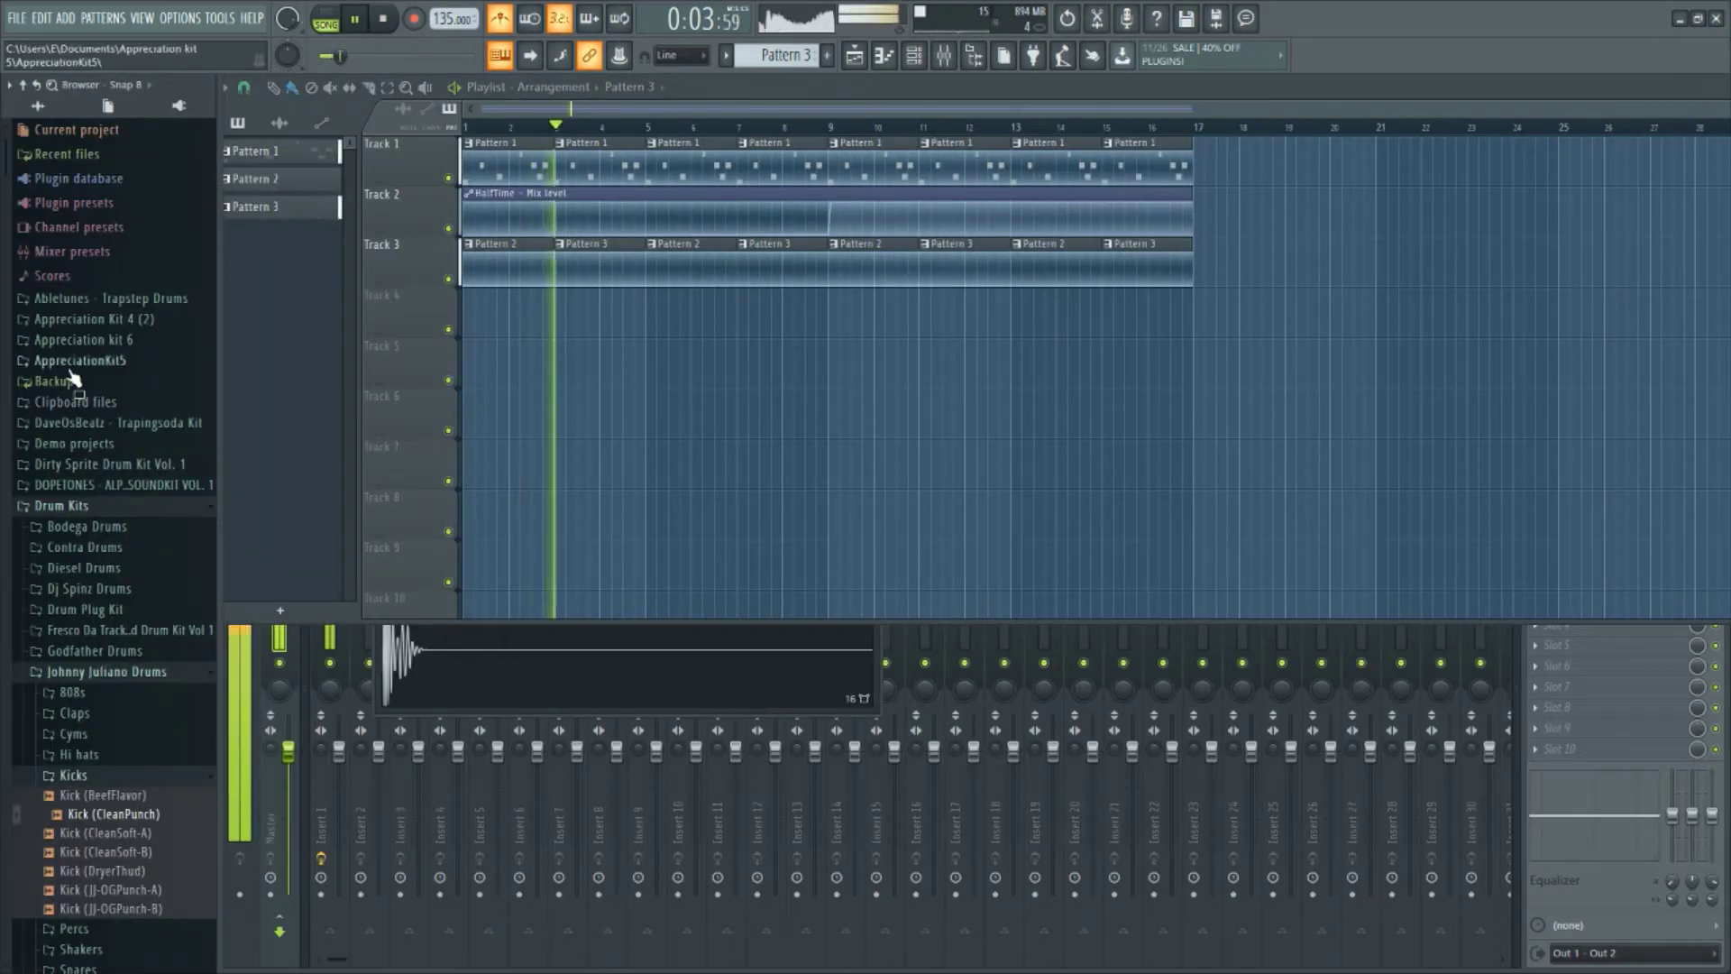
left_click(108, 673)
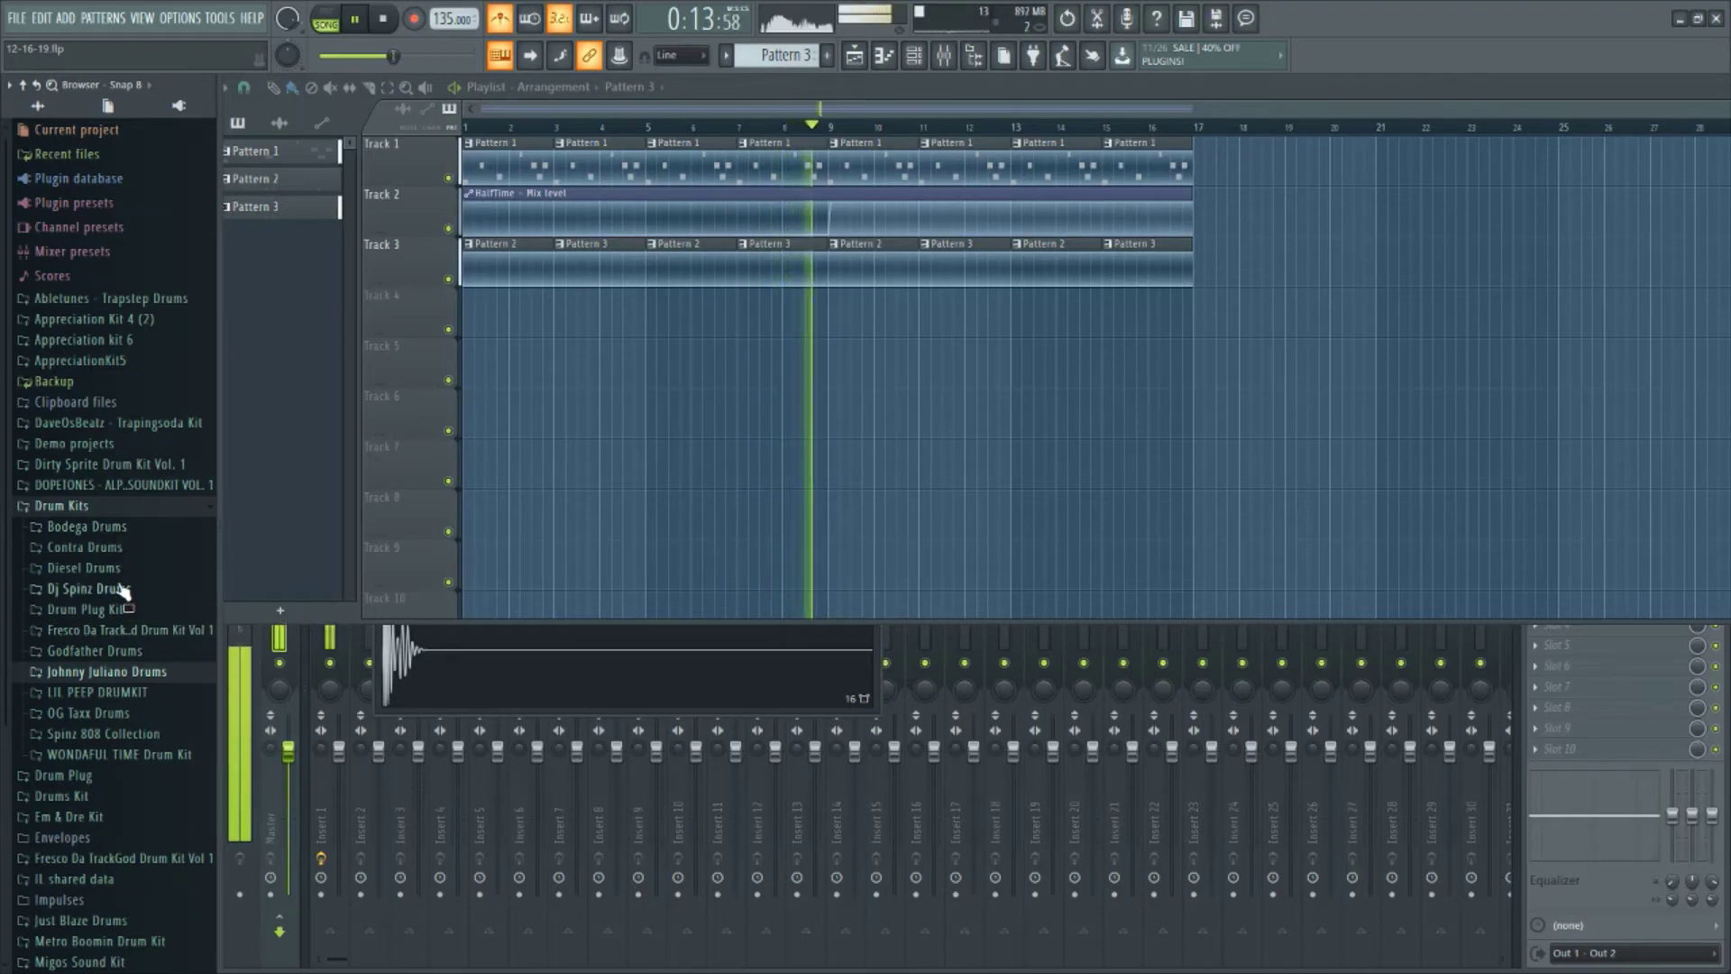
left_click(136, 672)
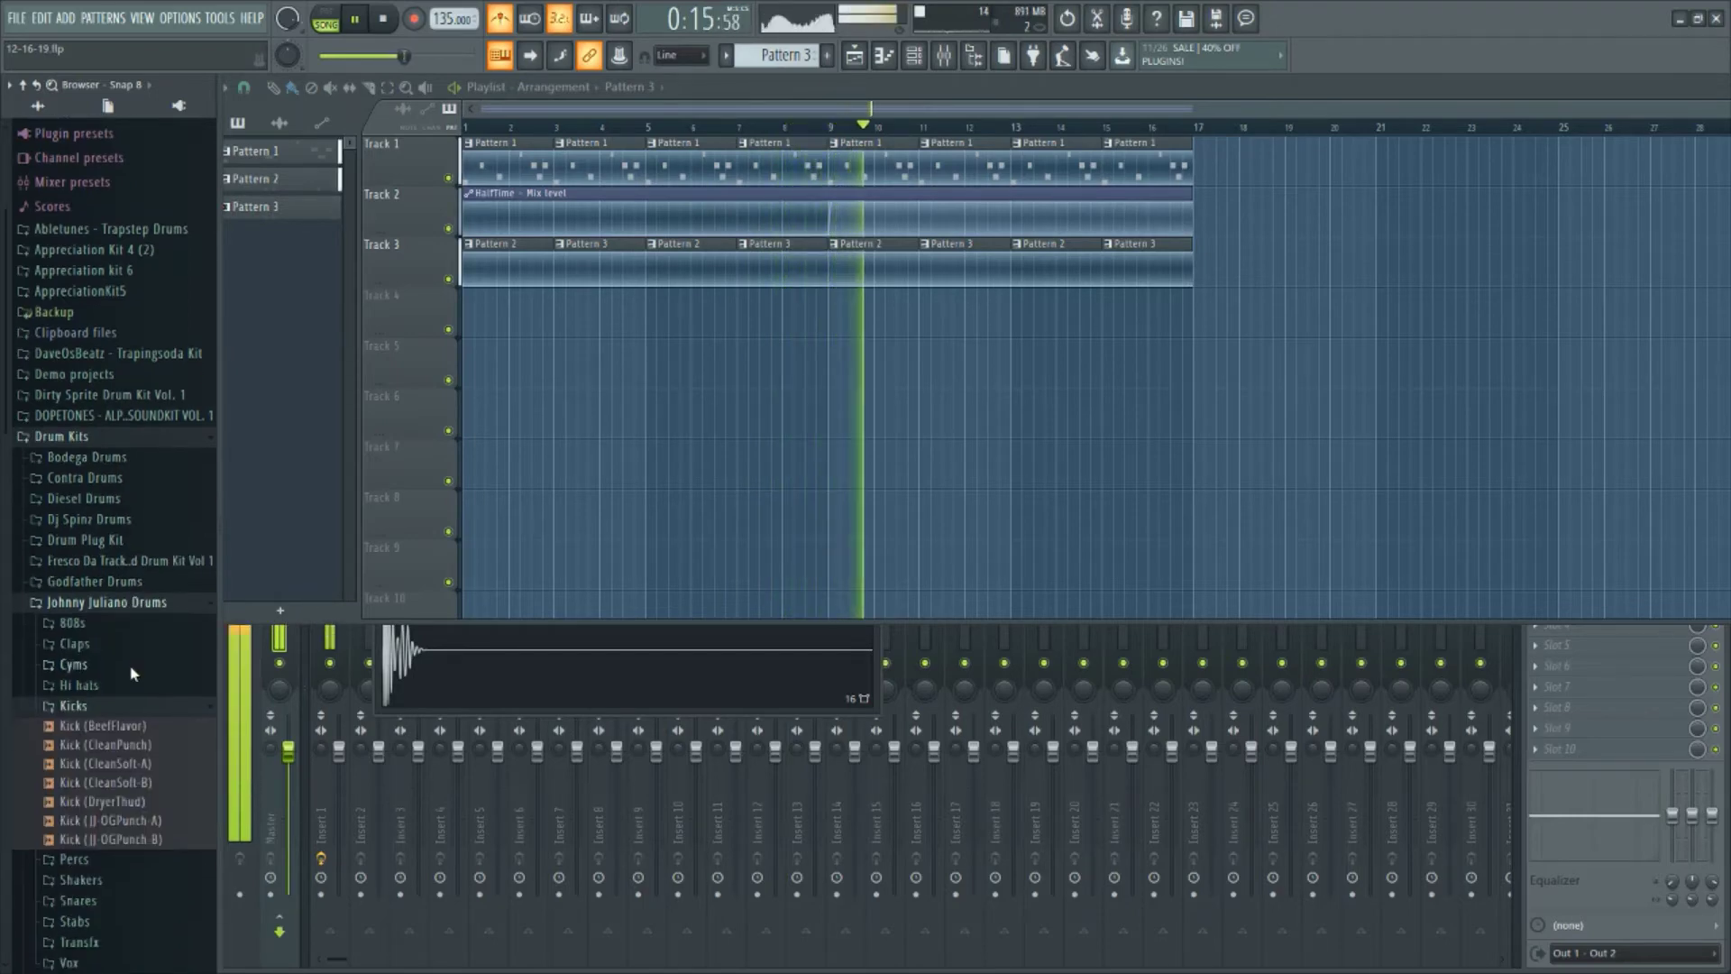
left_click(80, 644)
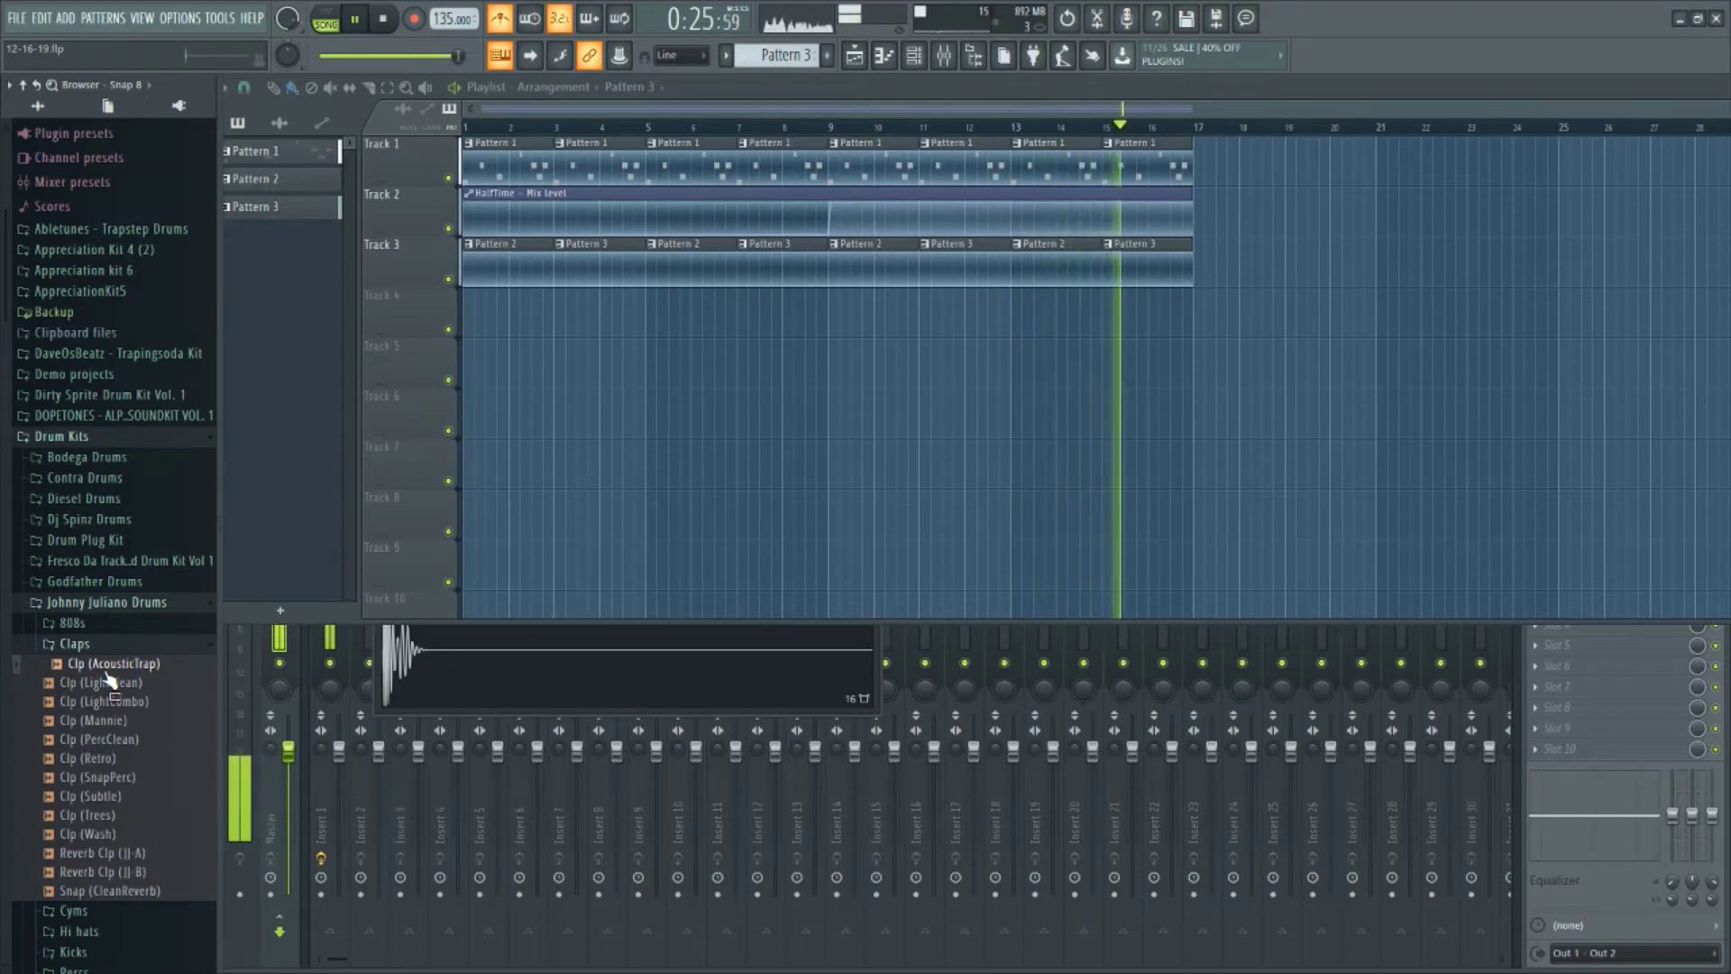
right_click(113, 658)
left_click(163, 685)
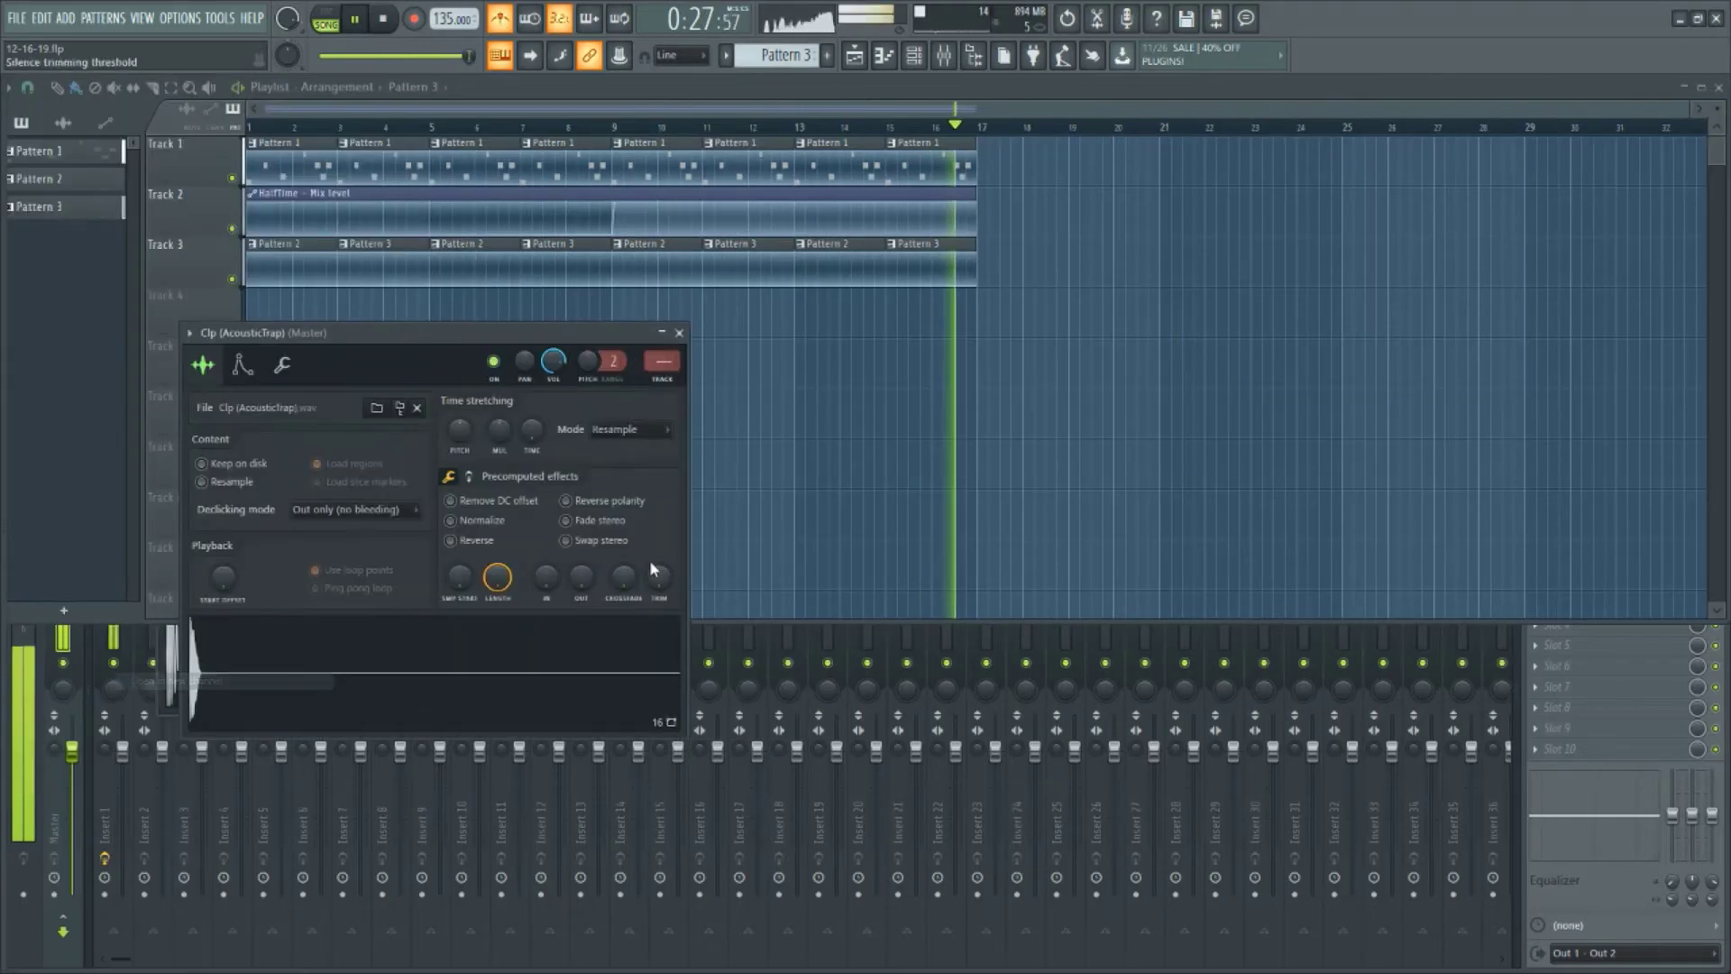
Create a new pattern with AcousticTrap clap hits on steps 9 and 25
left_click(920, 56)
left_click(756, 51)
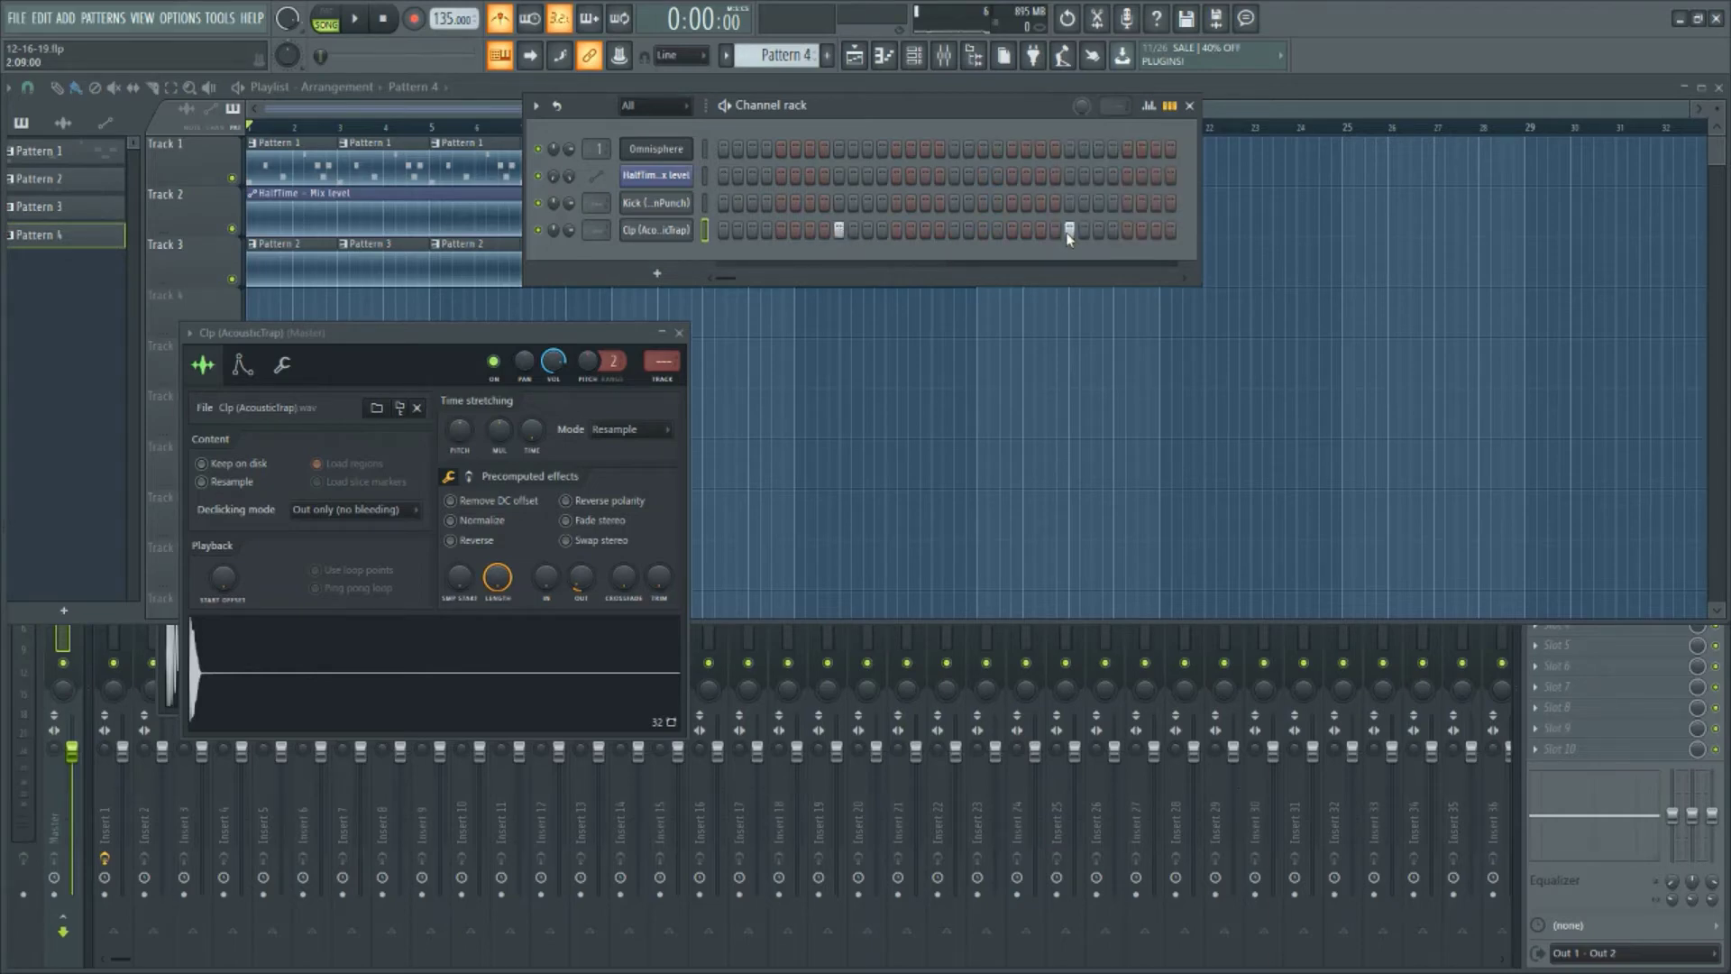
Repeat the clap pattern along Track 4 from bar 1 up to bar 17 and turn off the metronome
left_click(766, 335)
key("space")
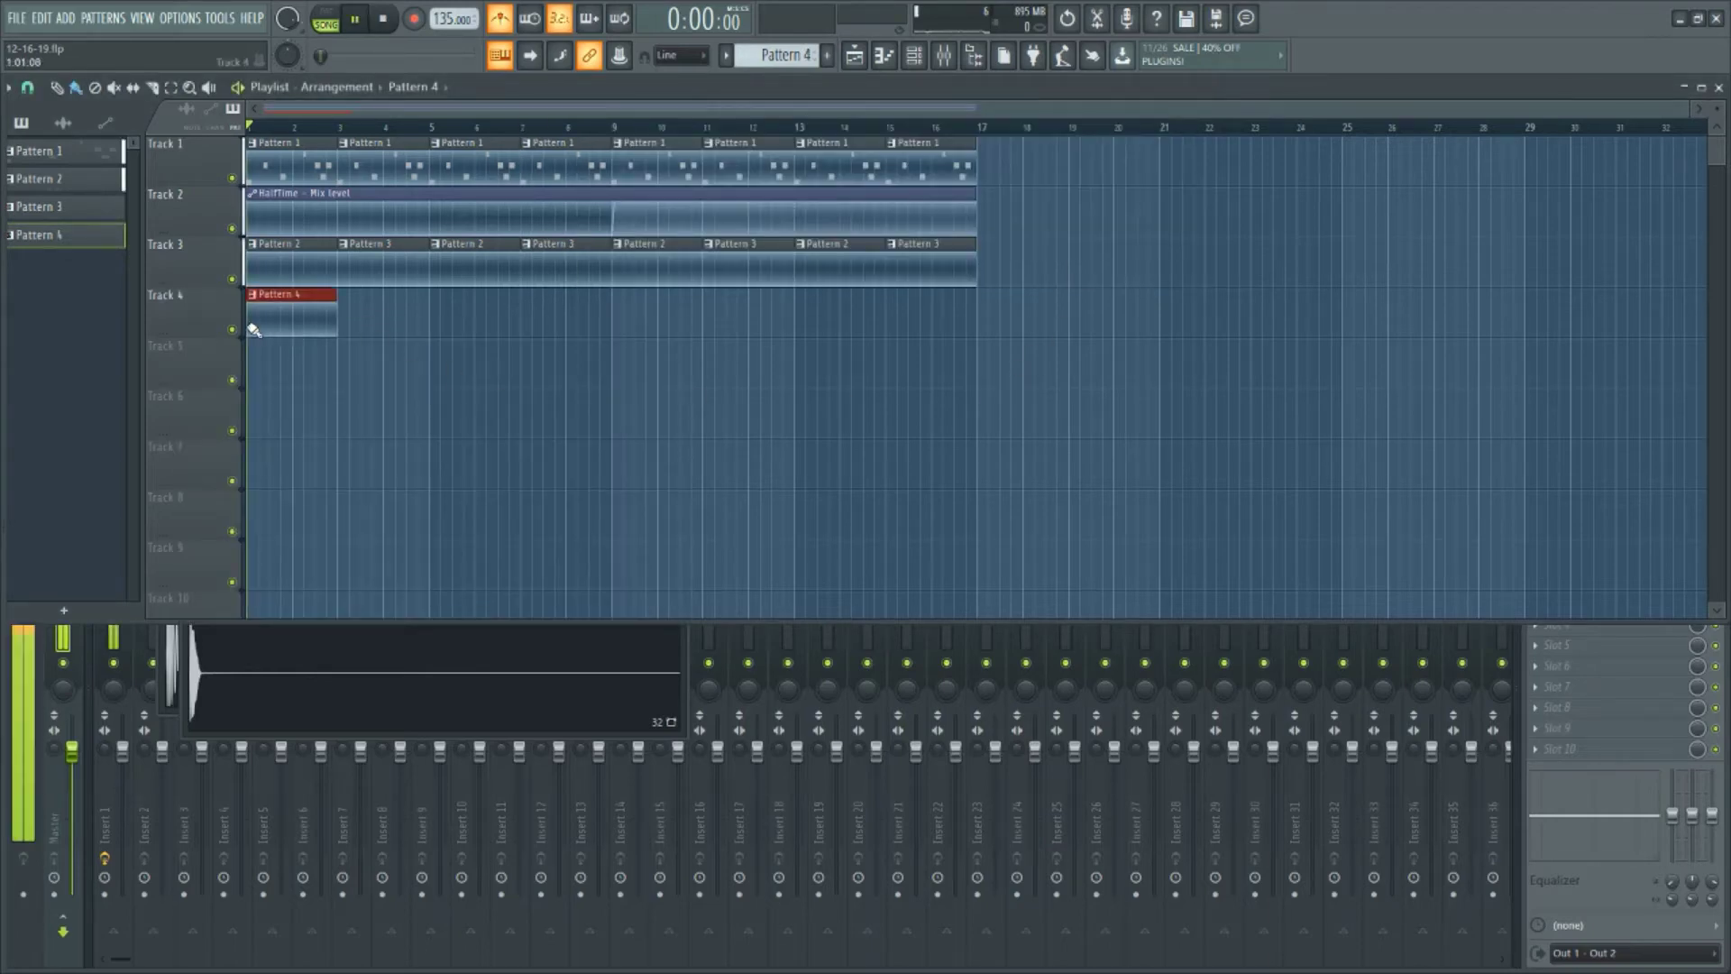
left_click_drag(255, 328, 904, 332)
left_click(501, 18)
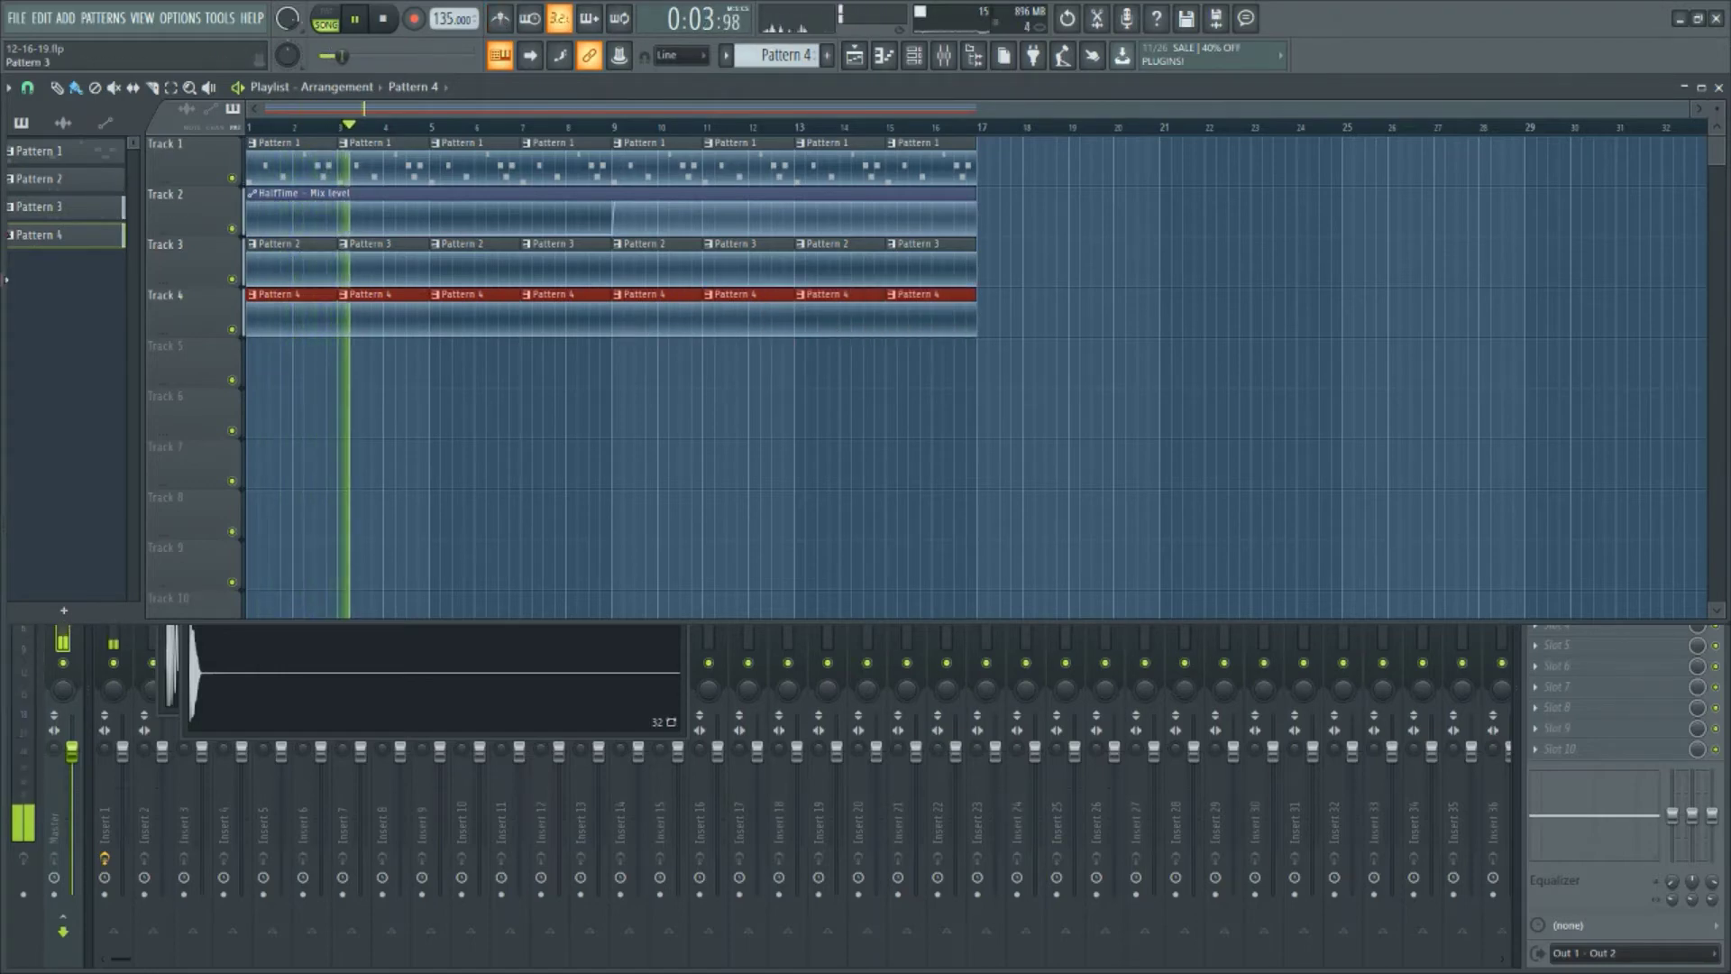
Load Hihat (HotMachine) from the Johnny Juliano Drums hi-hats into a new channel
key("alt+F8")
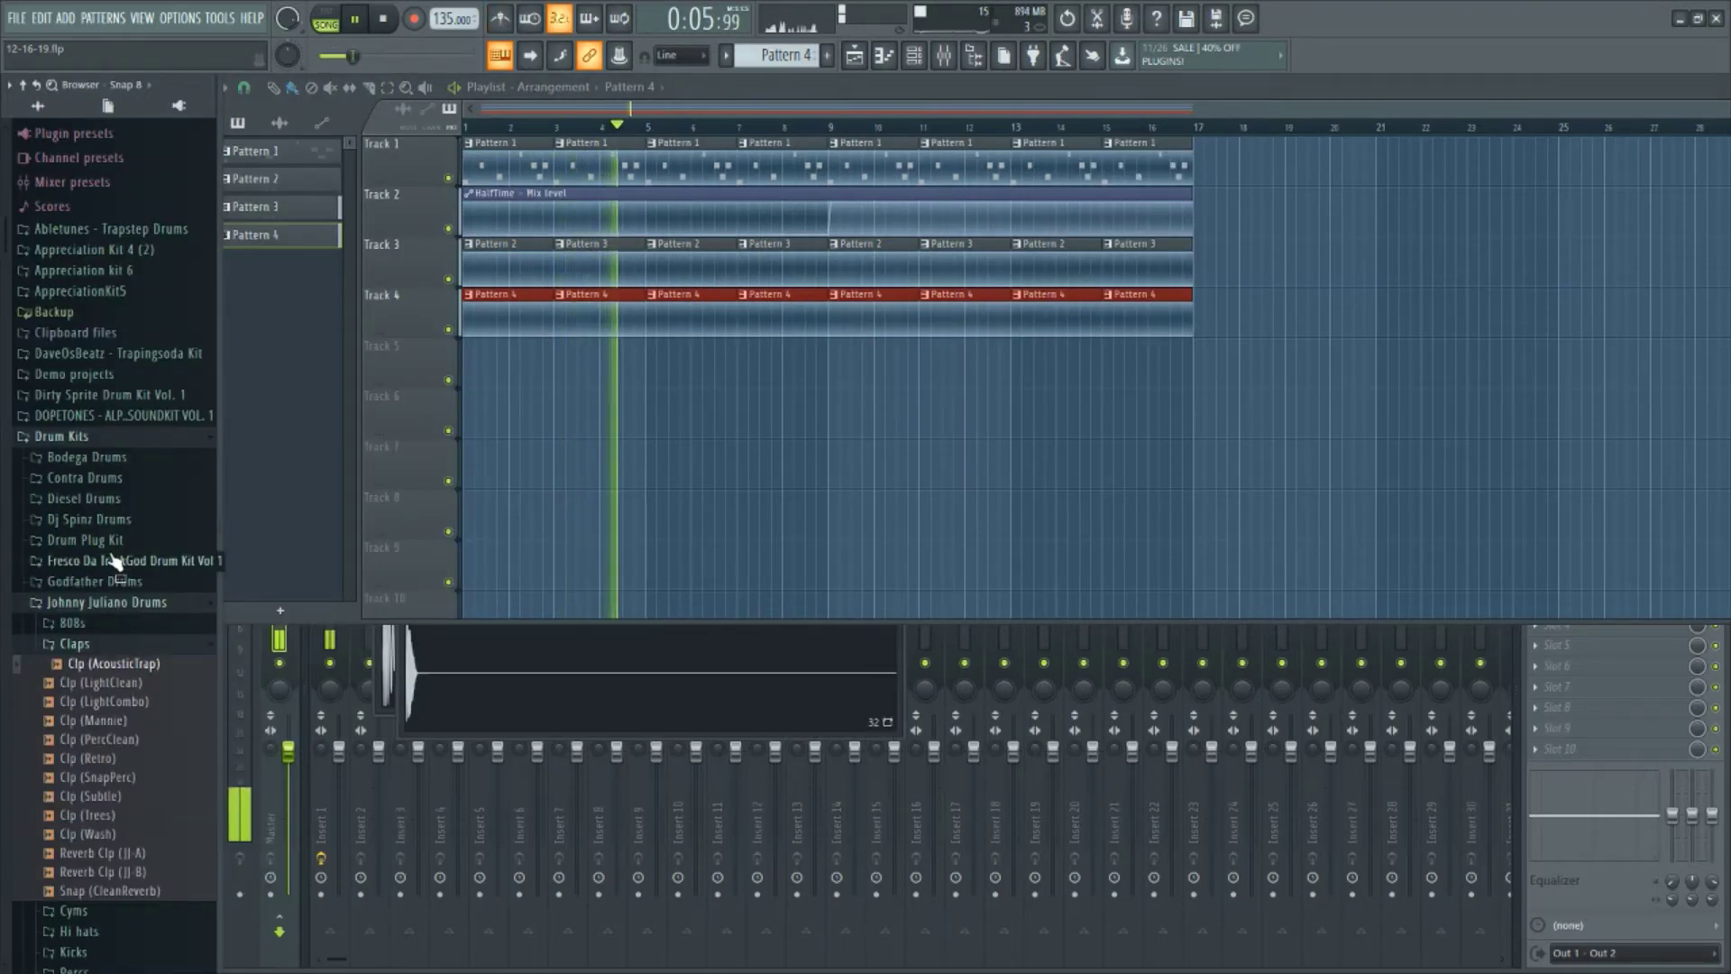
left_click(81, 644)
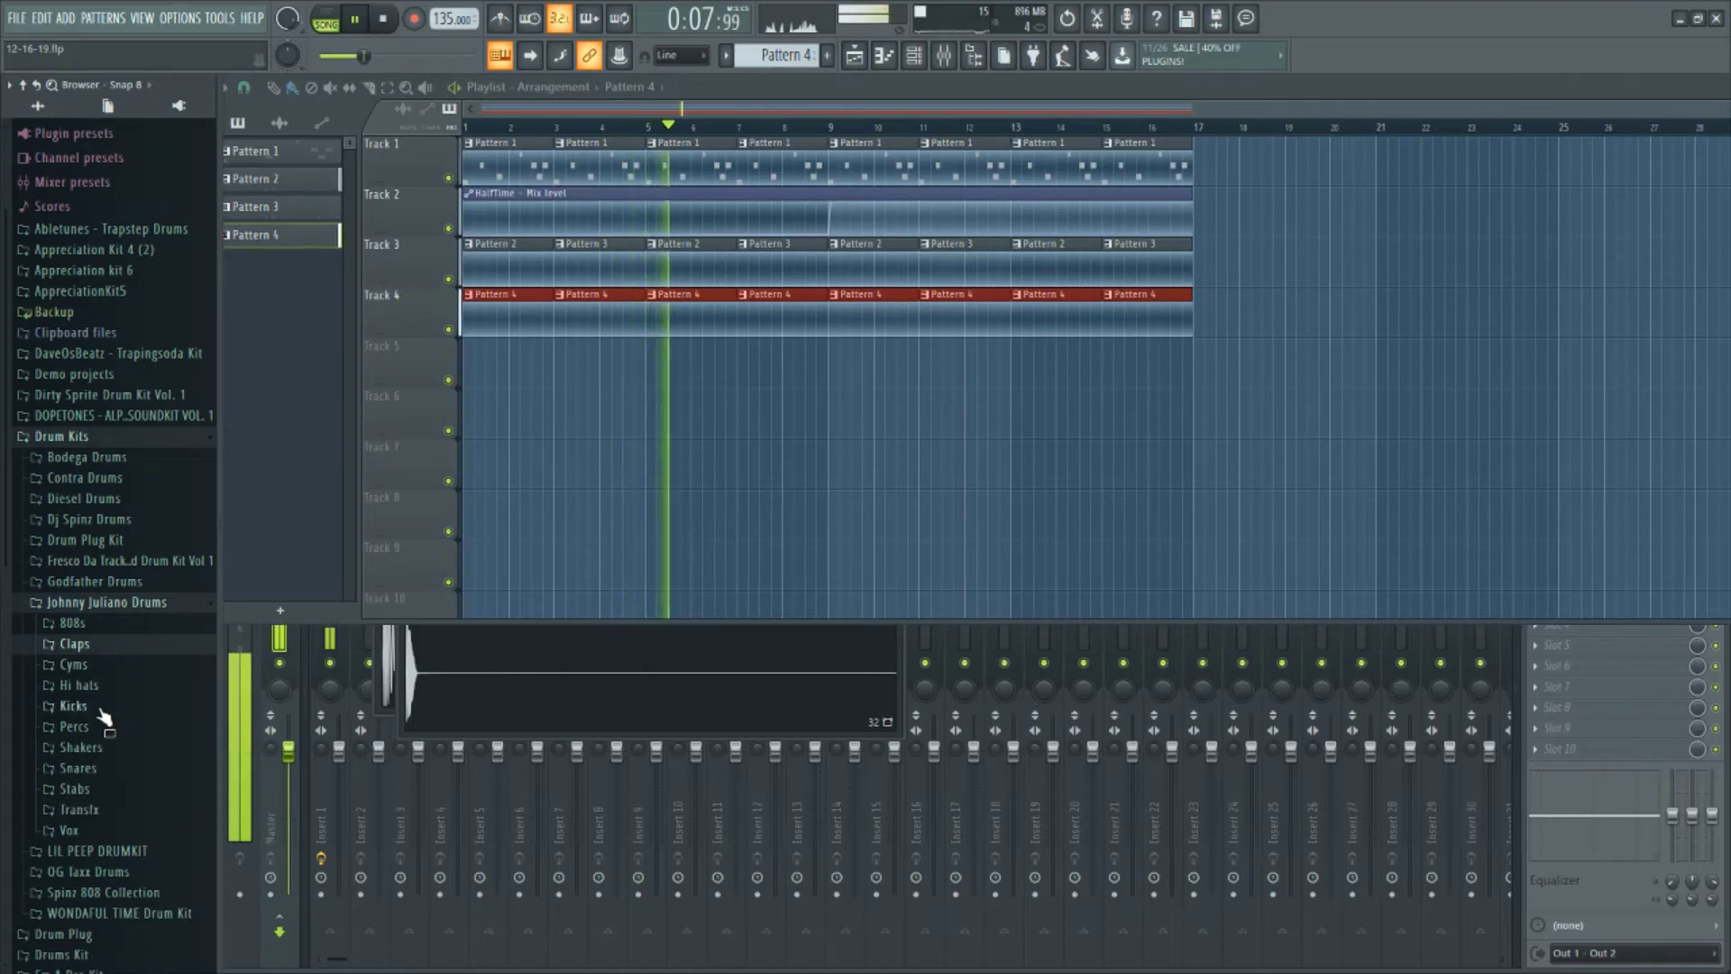
left_click(80, 685)
left_click(101, 742)
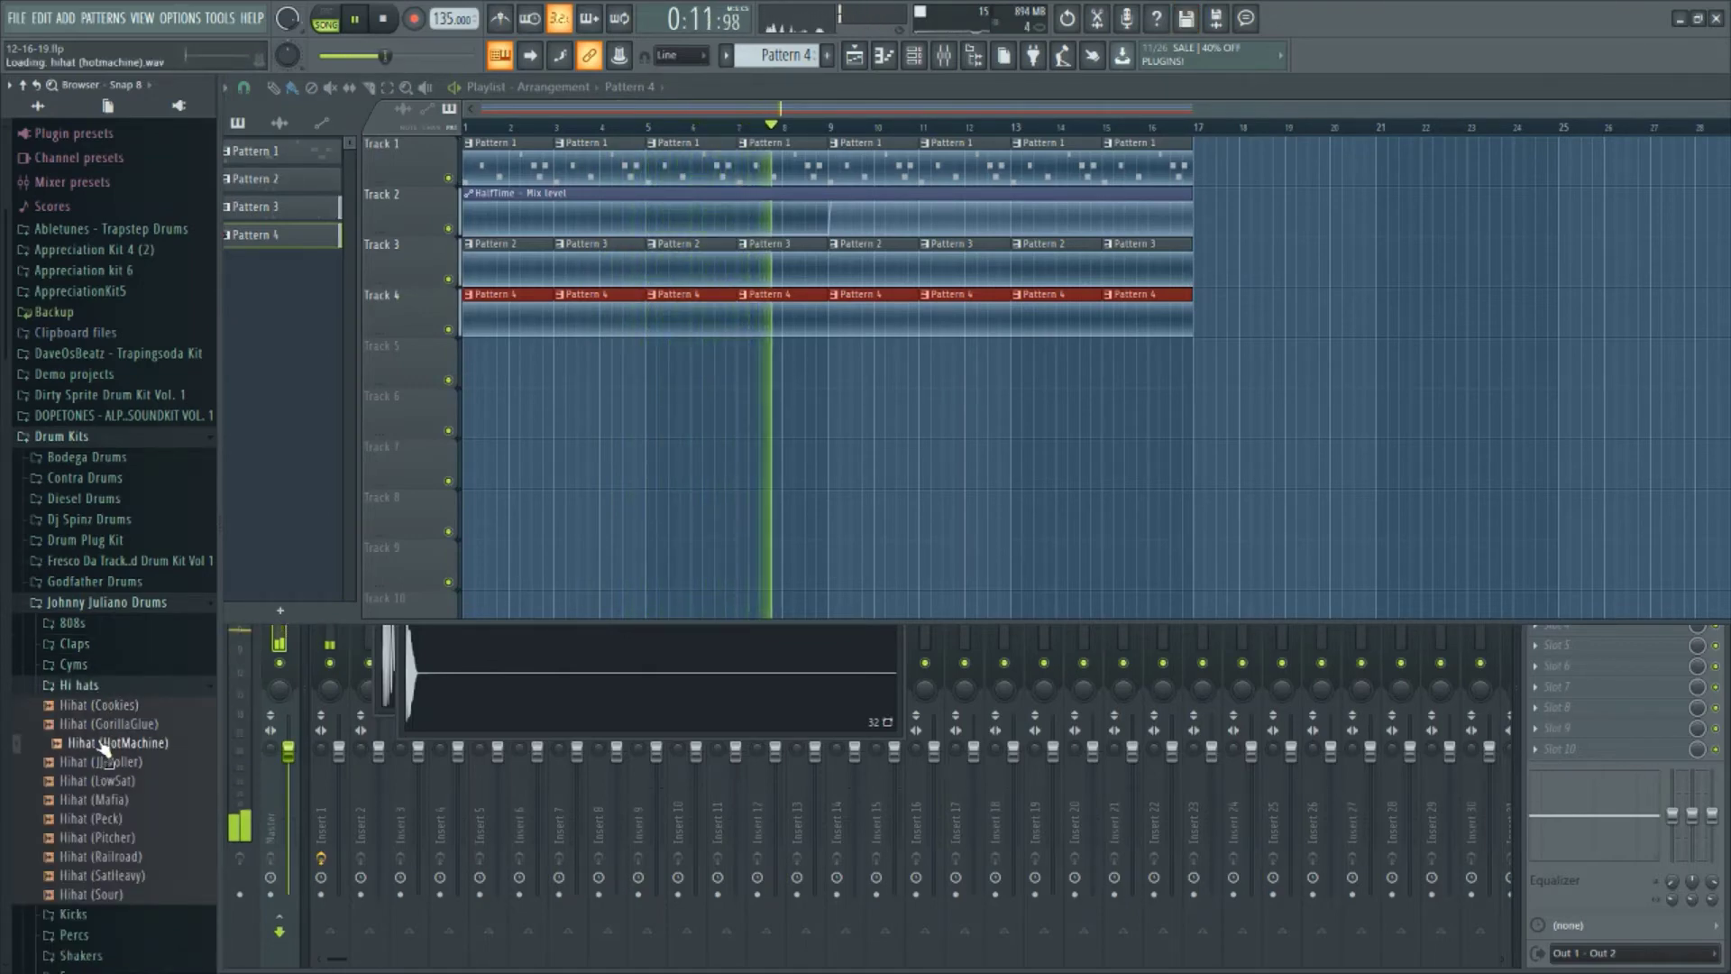
right_click(104, 746)
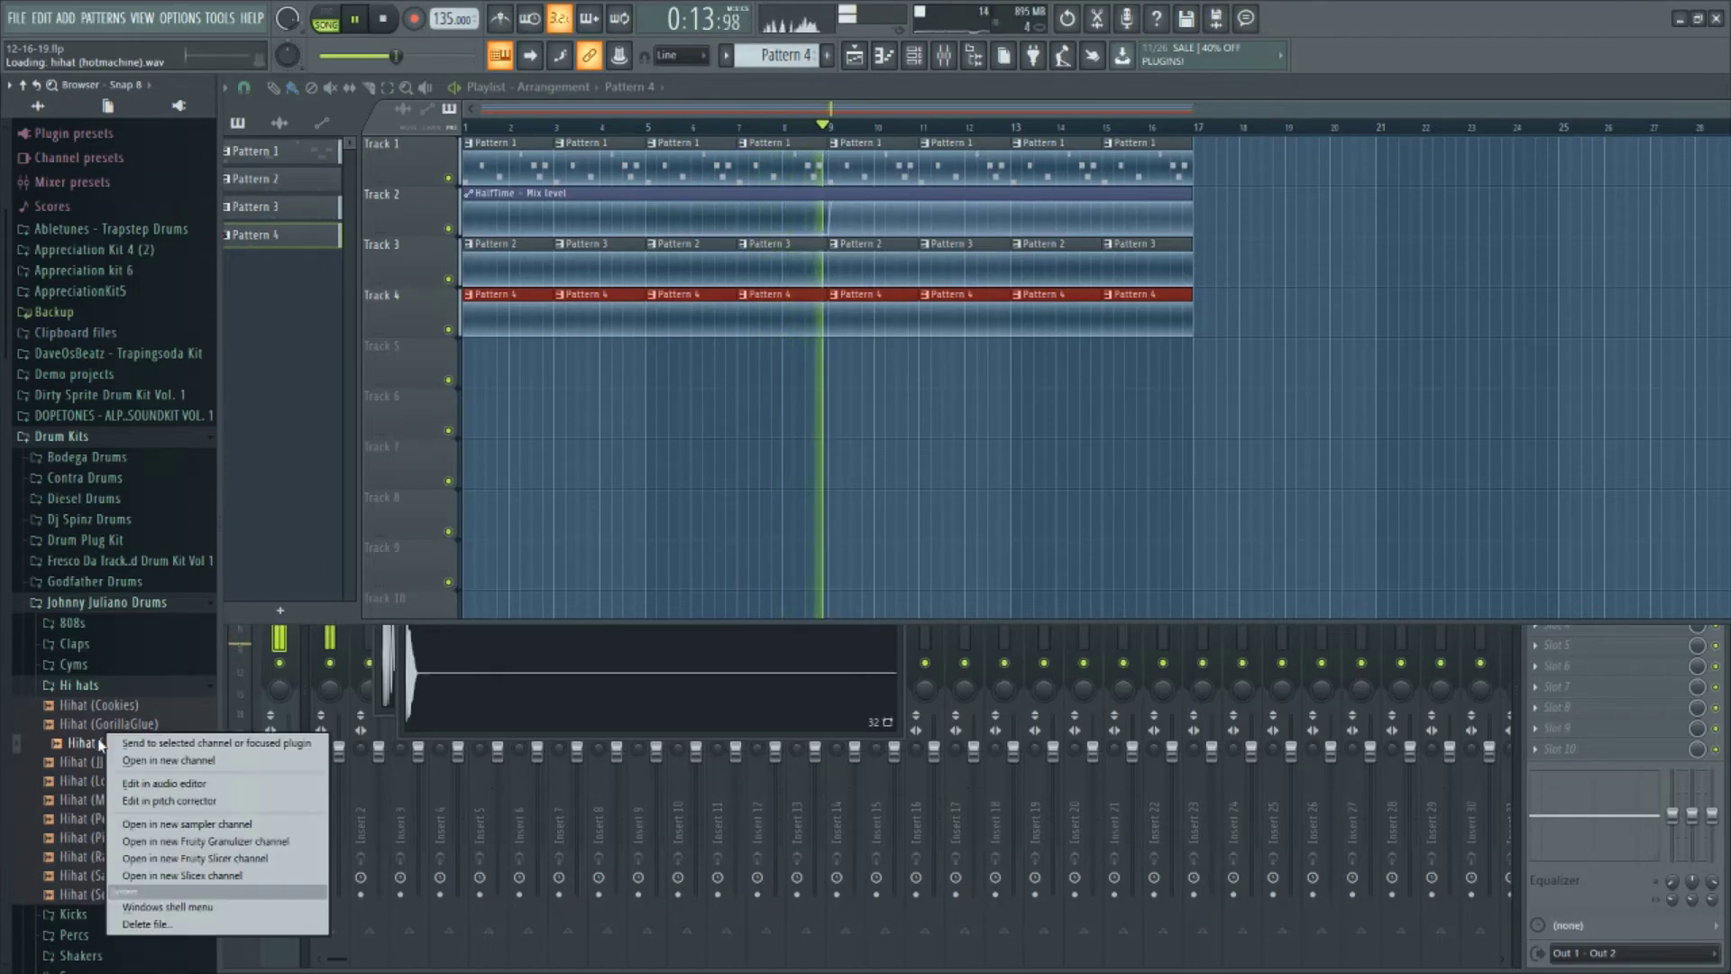
left_click(153, 762)
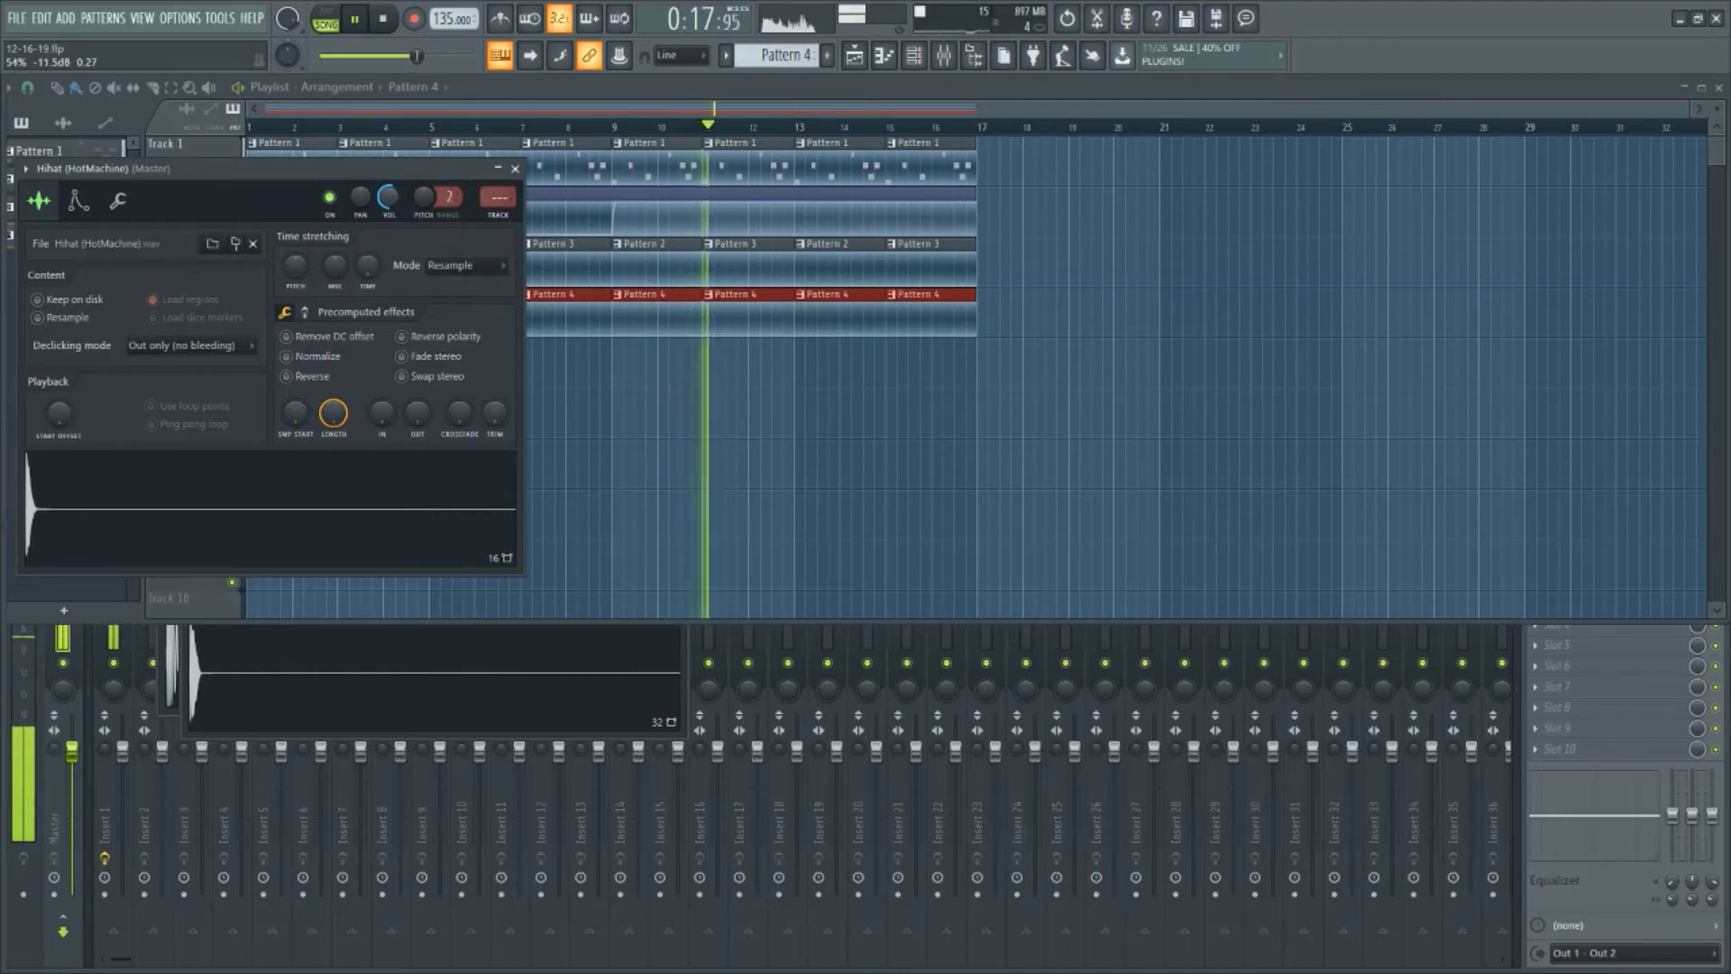
Layer HotMachine hi-hat hits on the clap steps 9 and 25 of Pattern 4
left_click(938, 56)
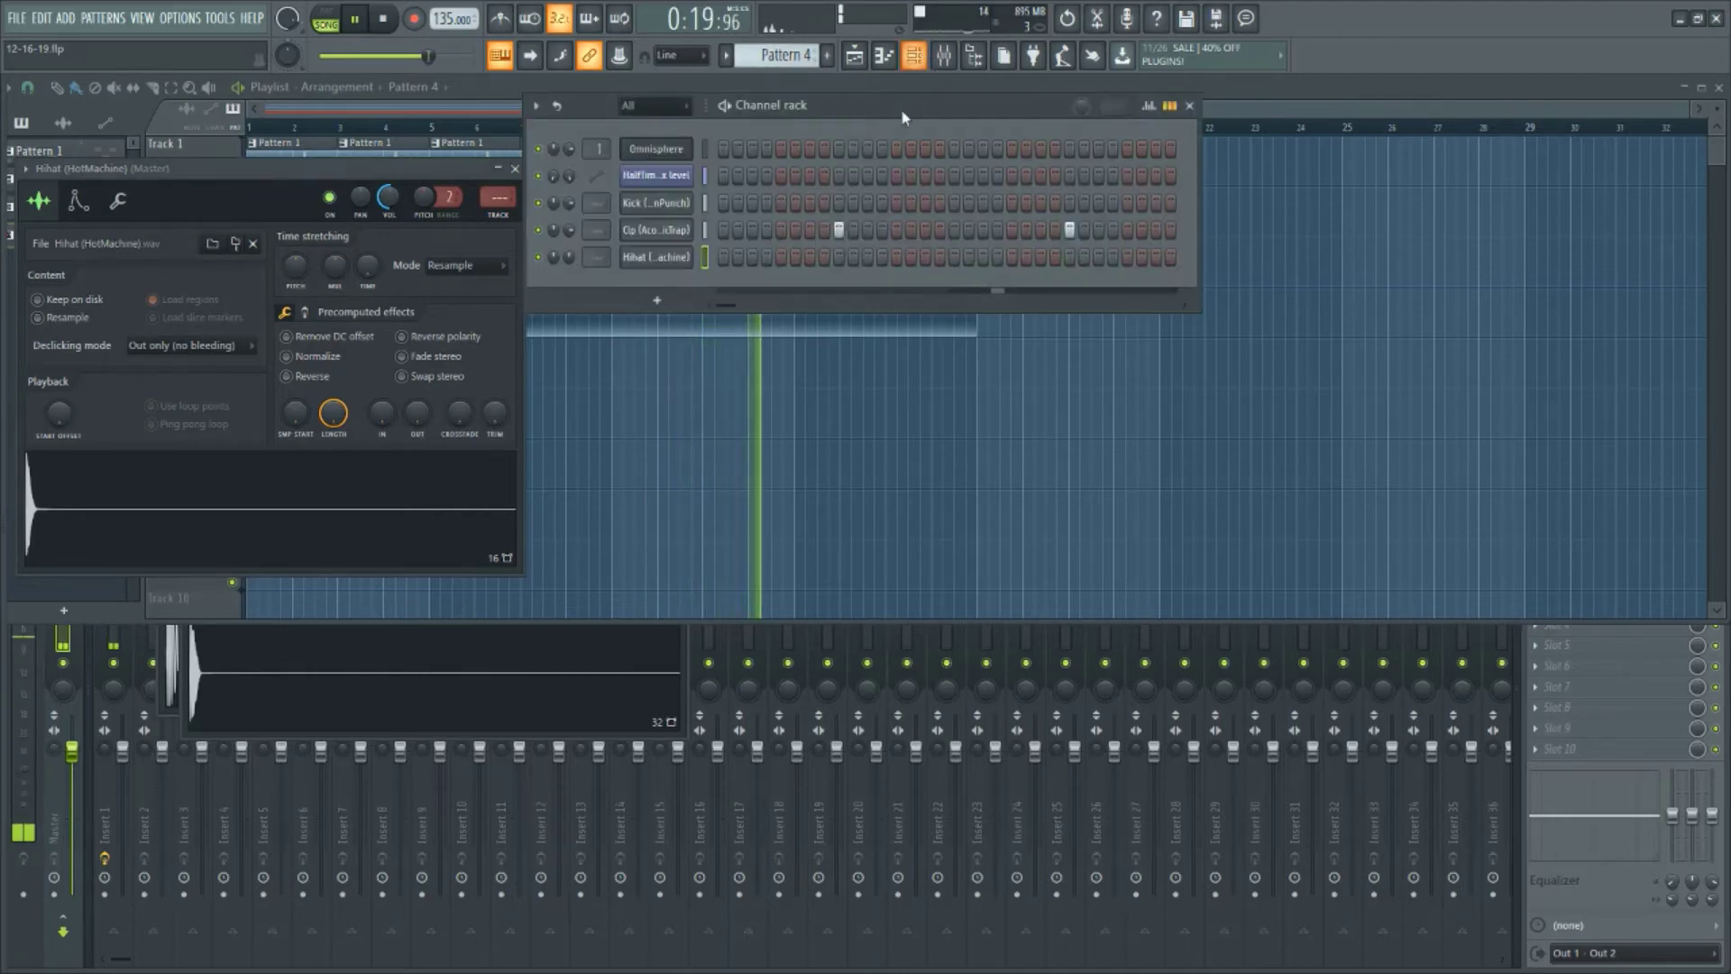
left_click(838, 257)
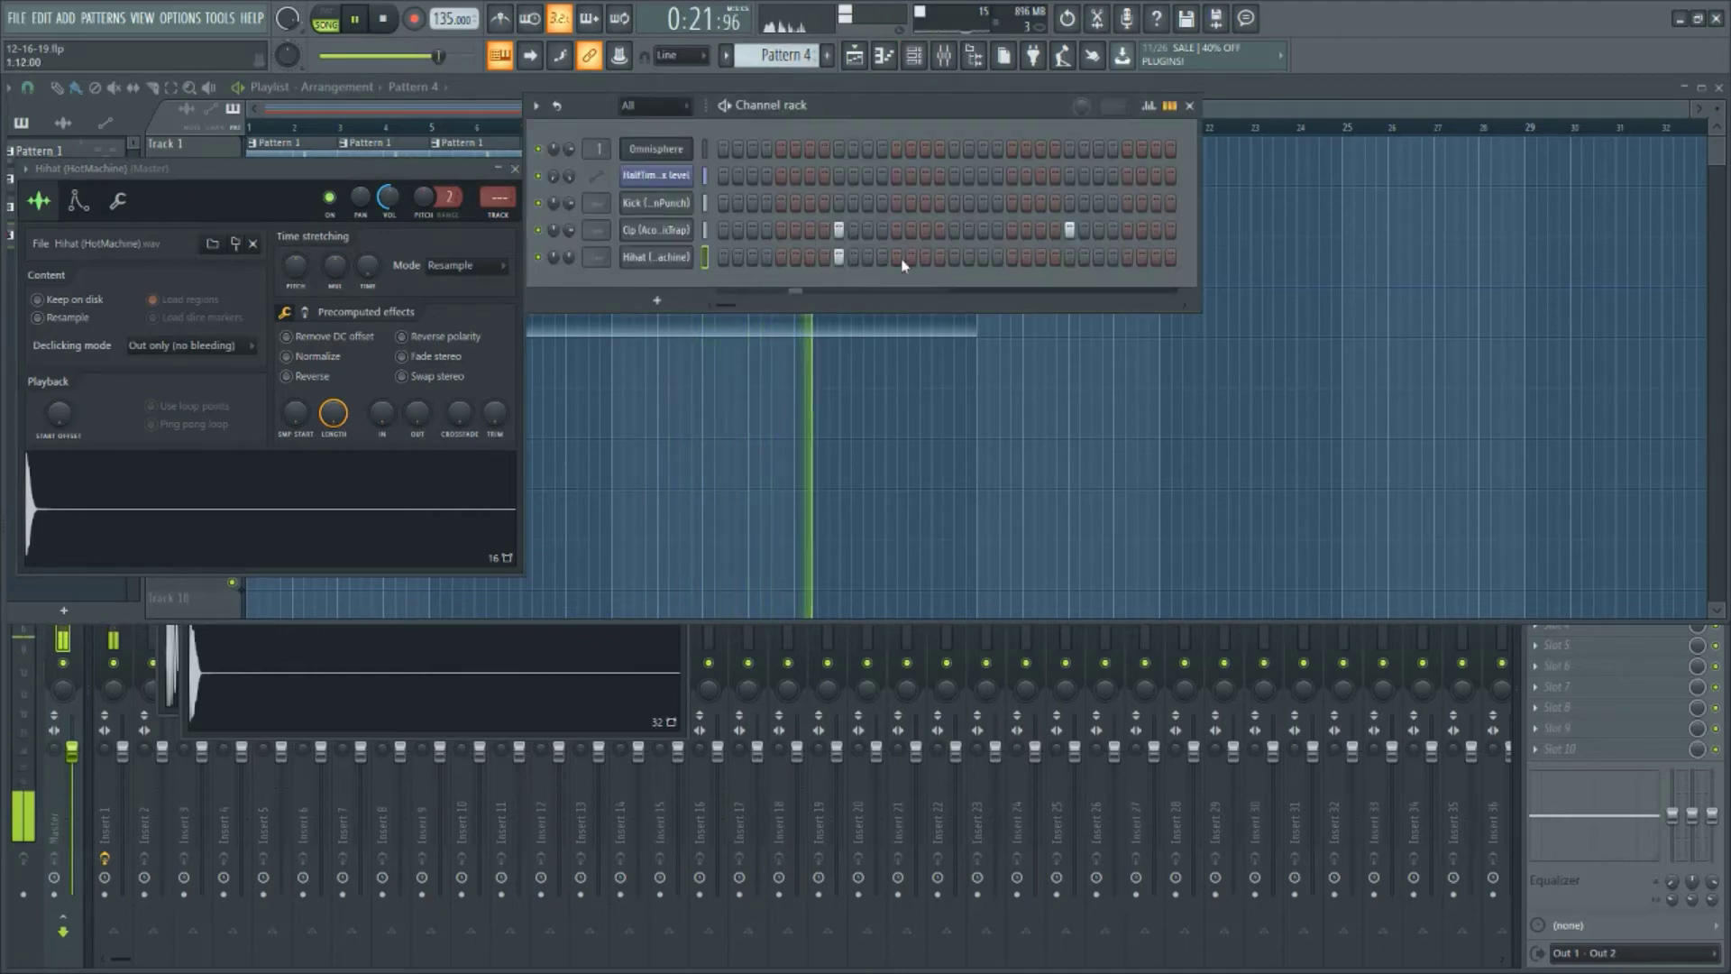
left_click(1070, 258)
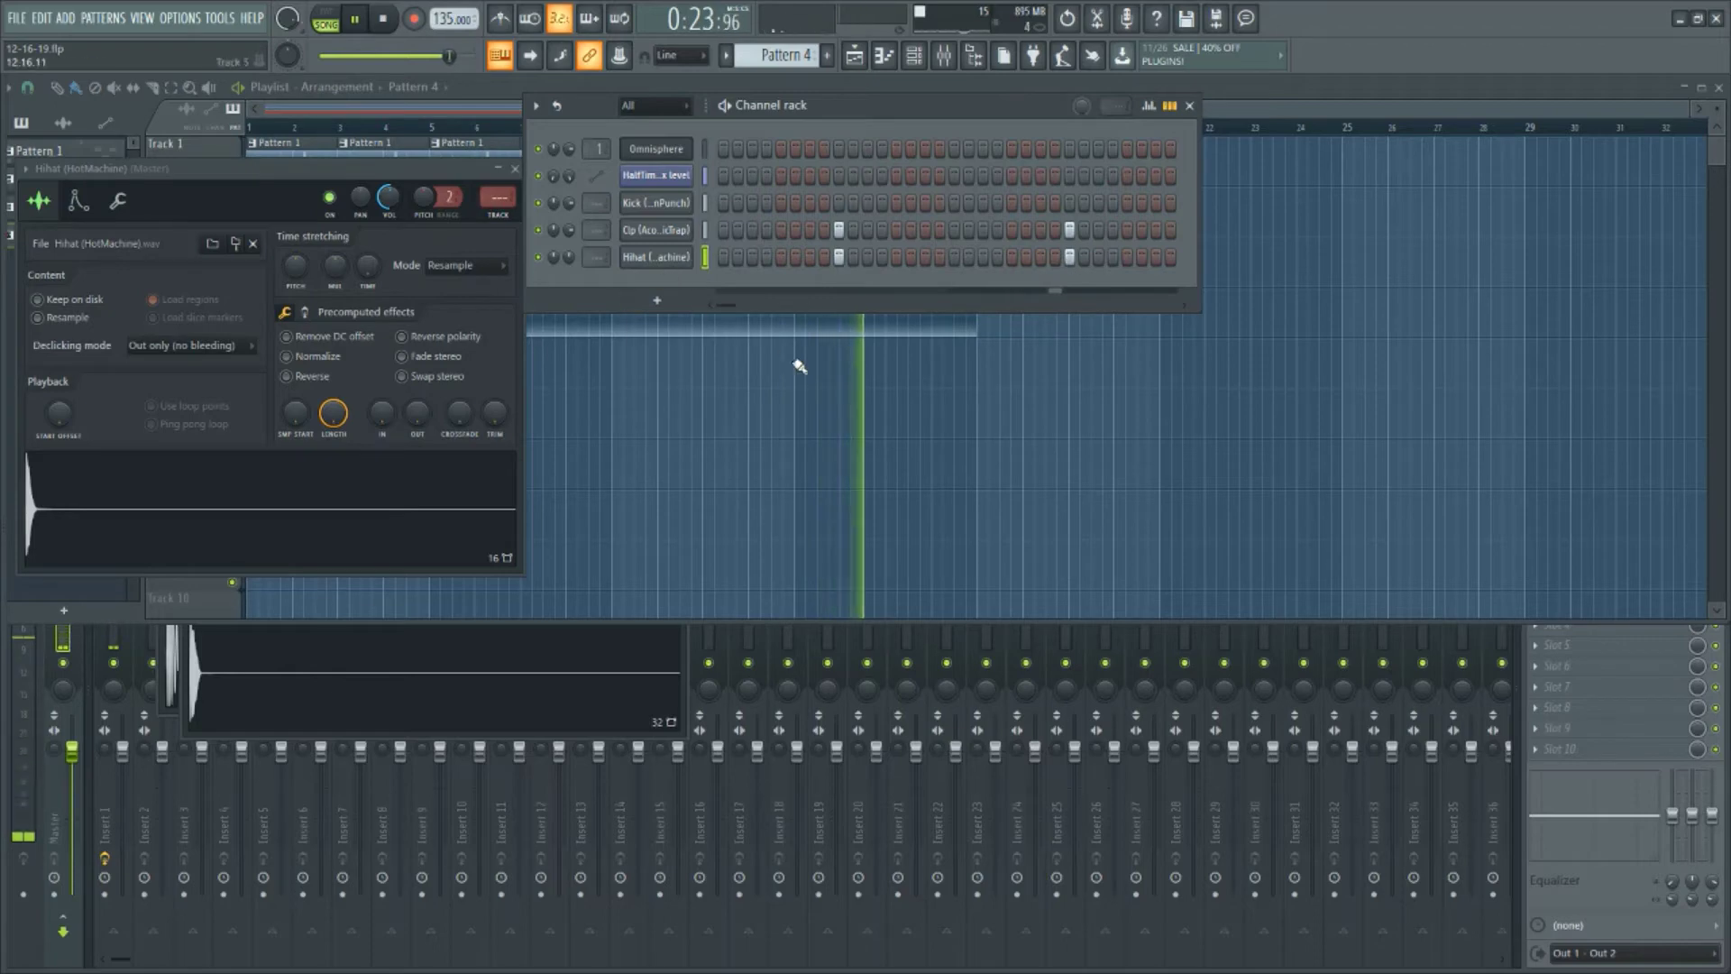
right_click(918, 499)
Audition the Johnny Juliano Drums hi-hats and load Hihat (Peck) into a new channel
key("alt+F8")
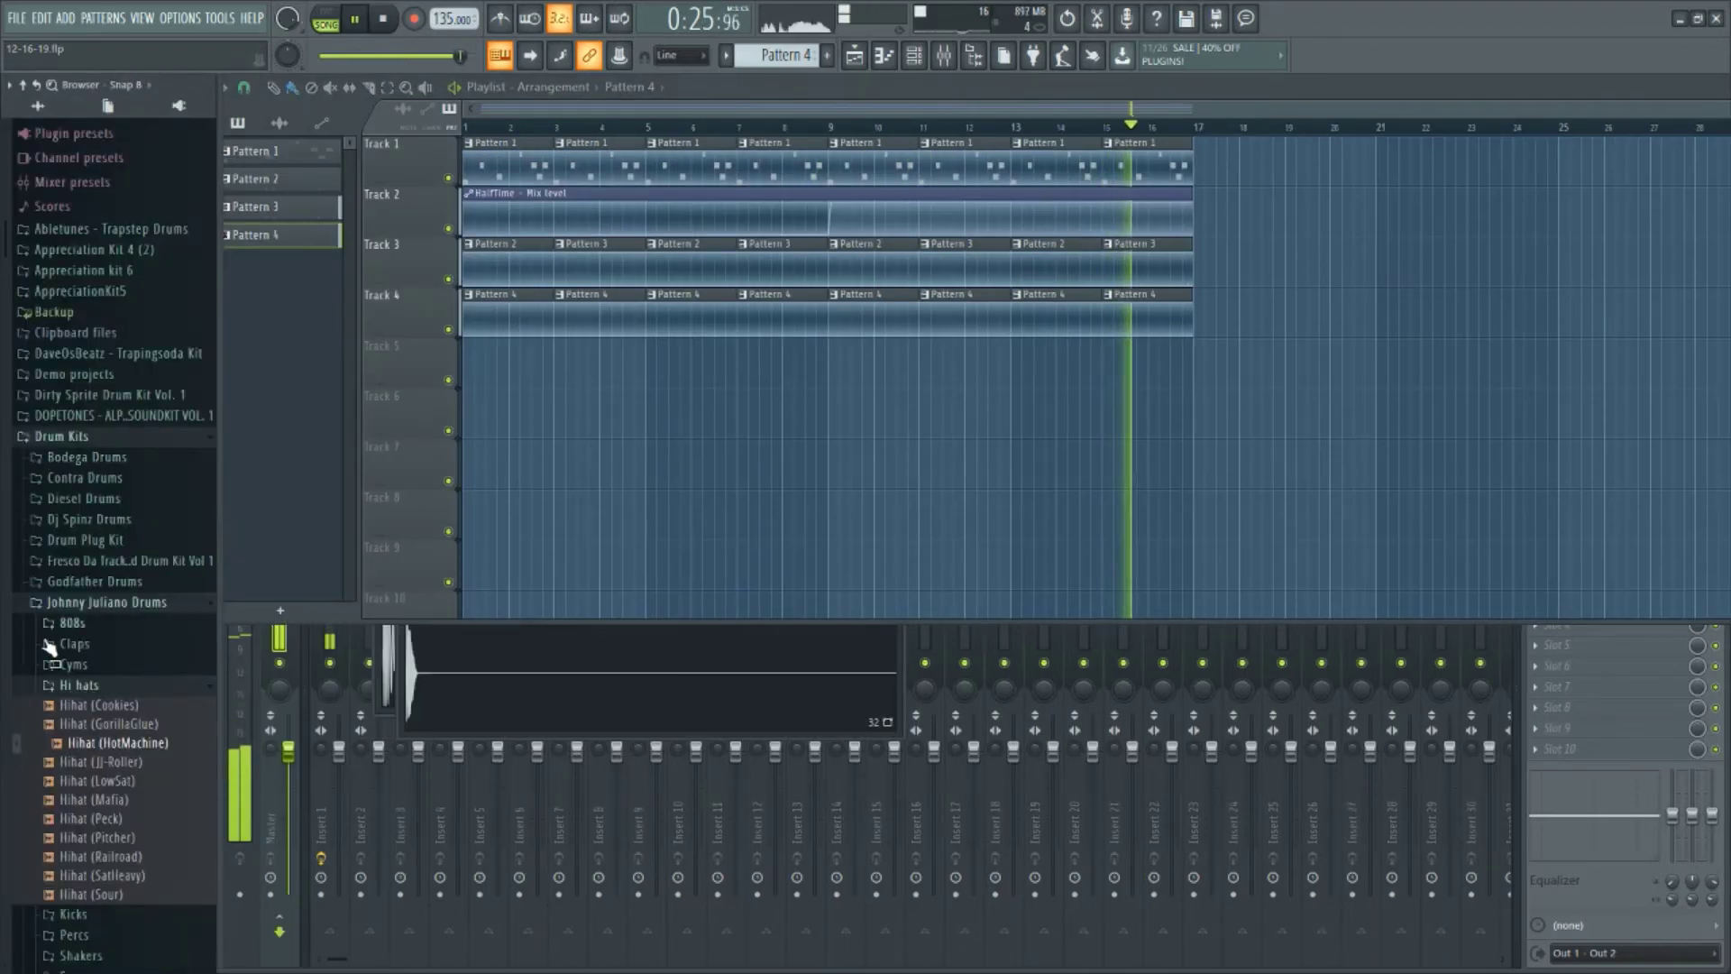
left_click(106, 799)
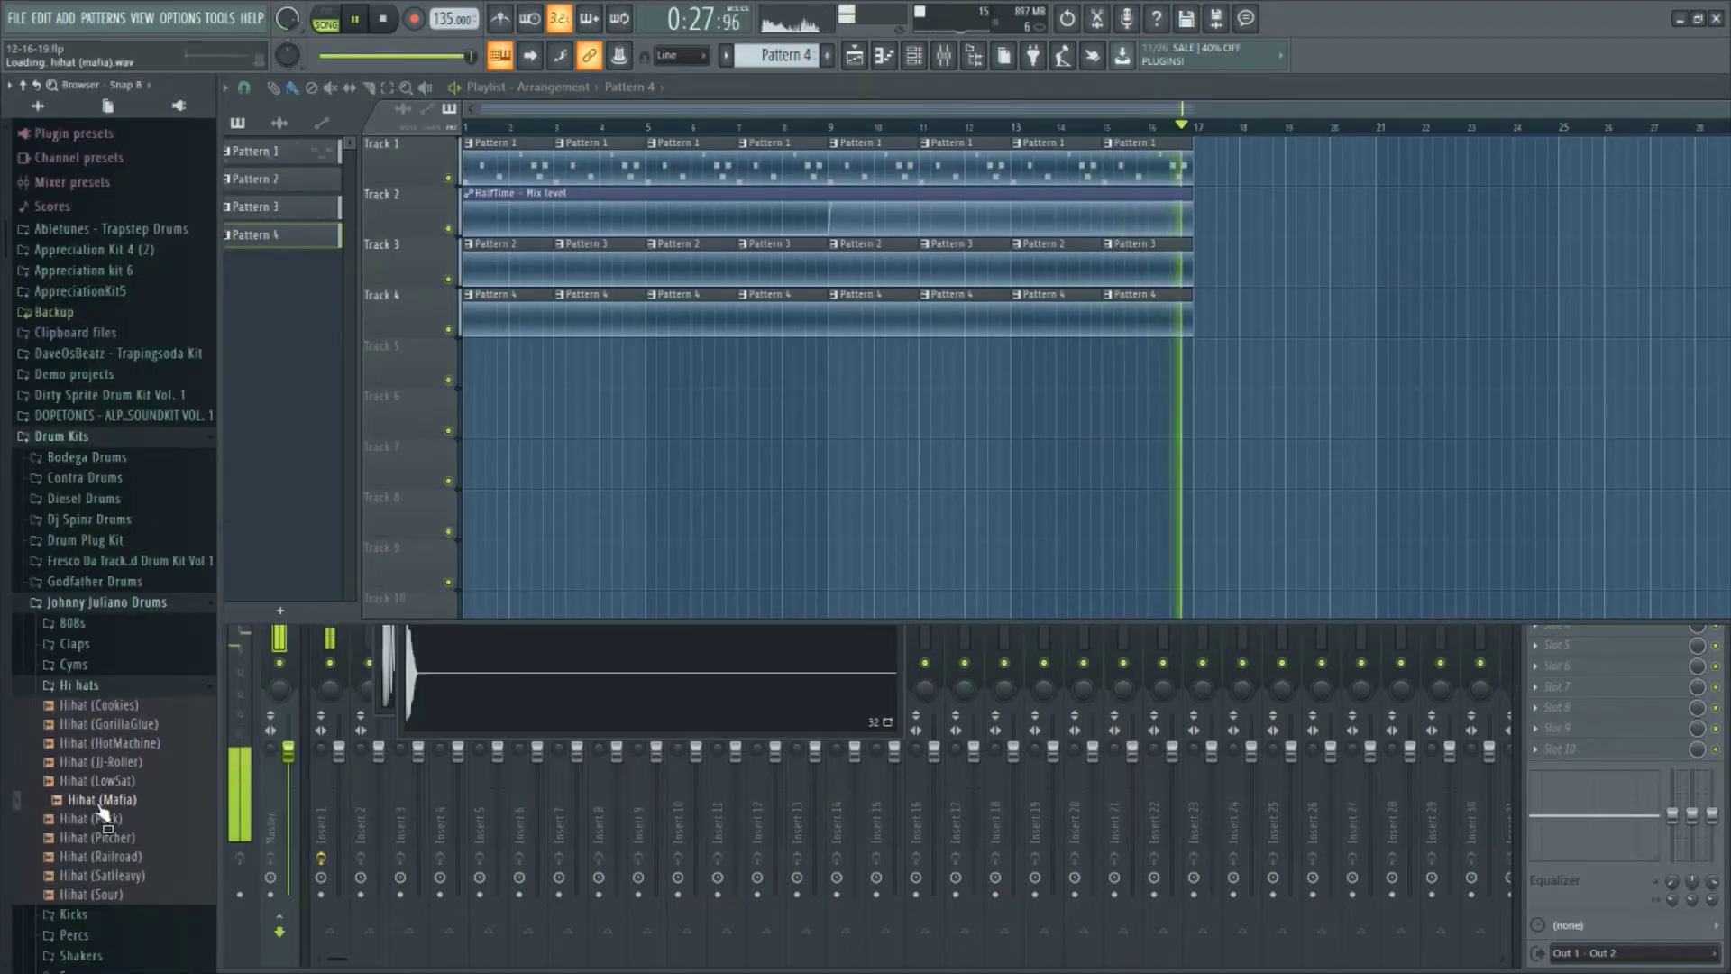
left_click(97, 822)
left_click(99, 856)
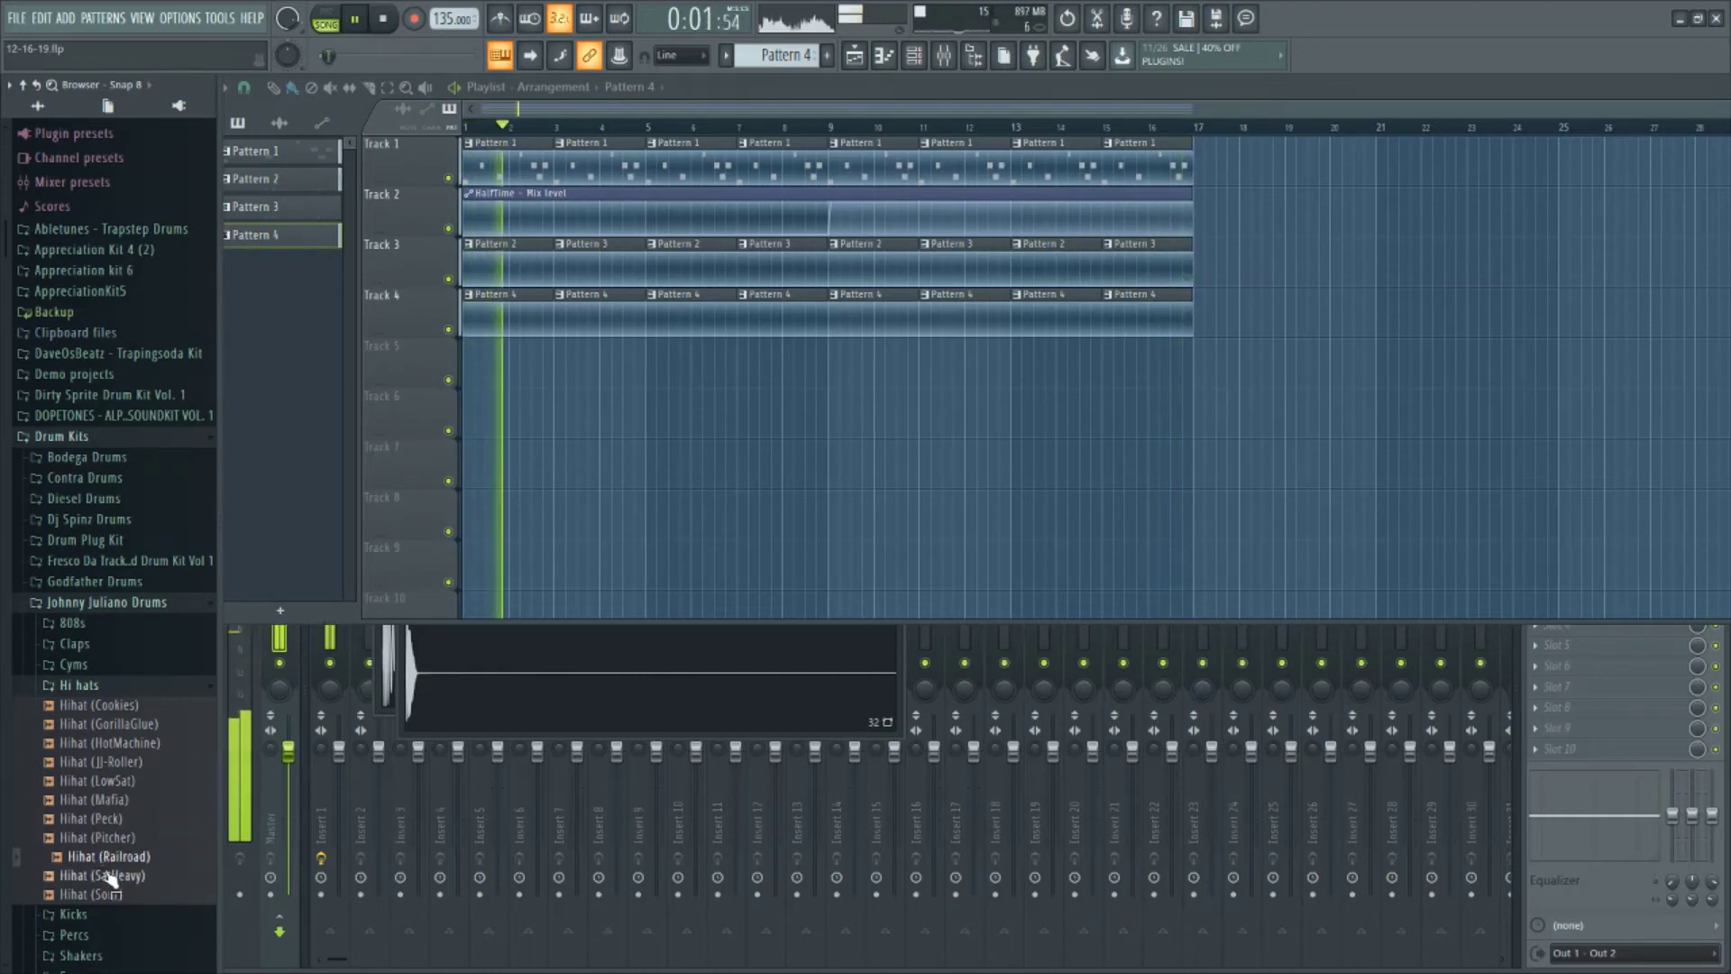
left_click(110, 874)
left_click(111, 893)
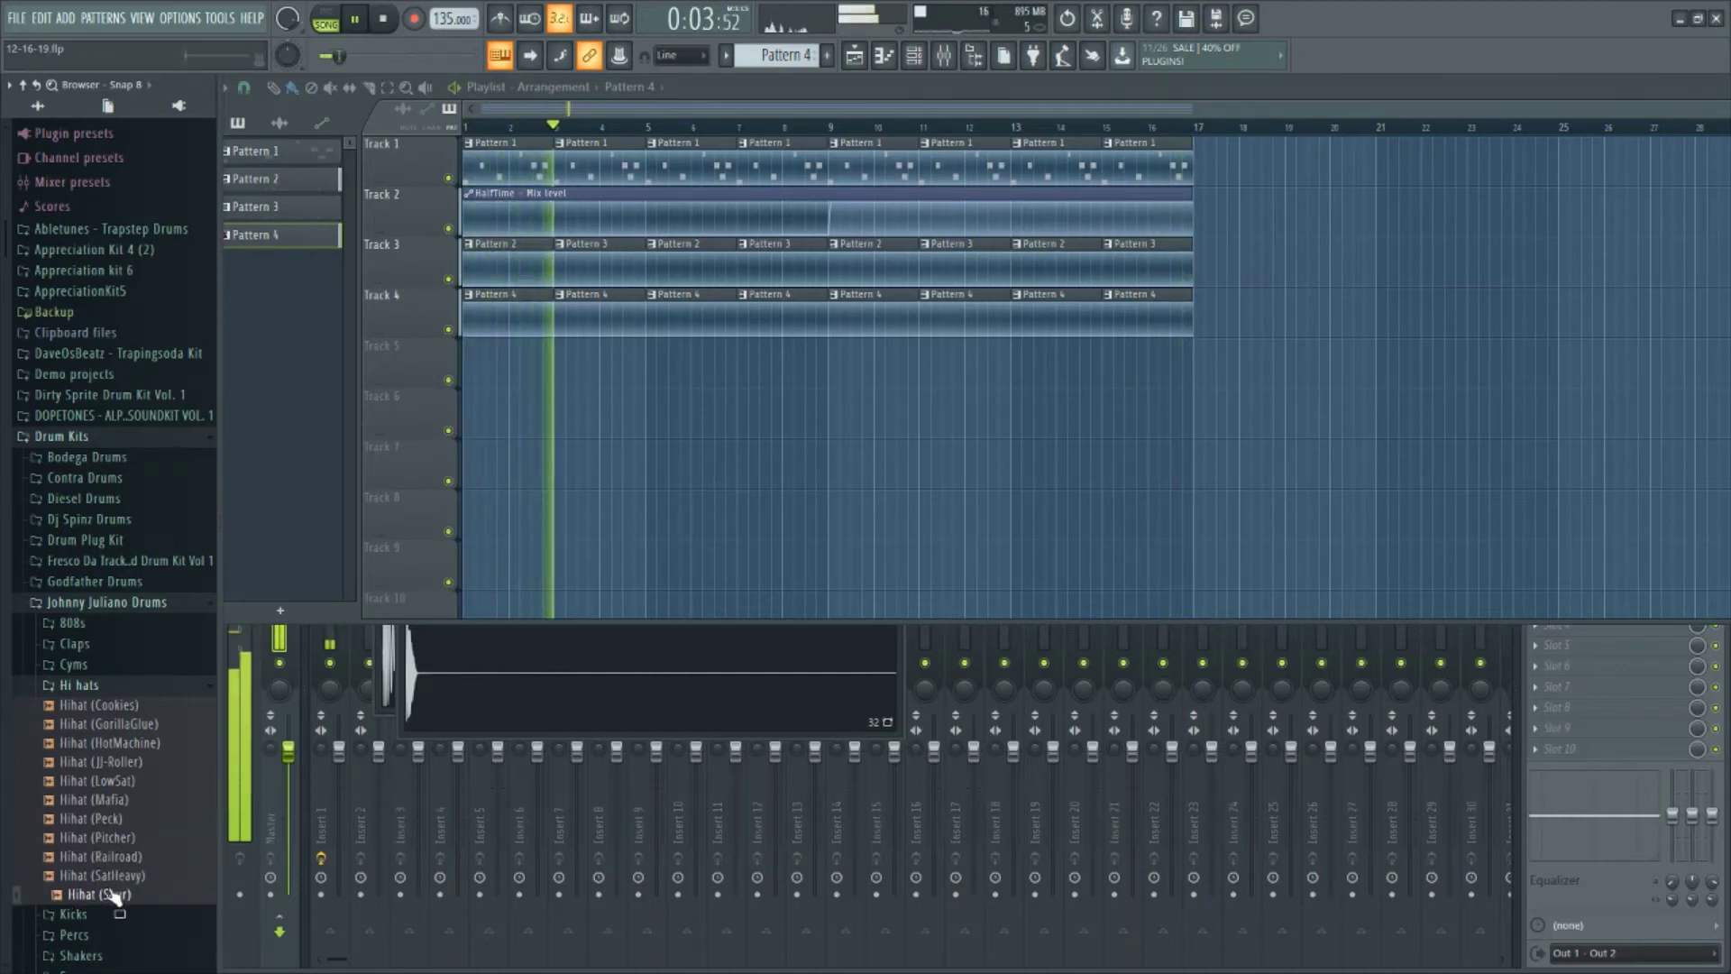
left_click(110, 874)
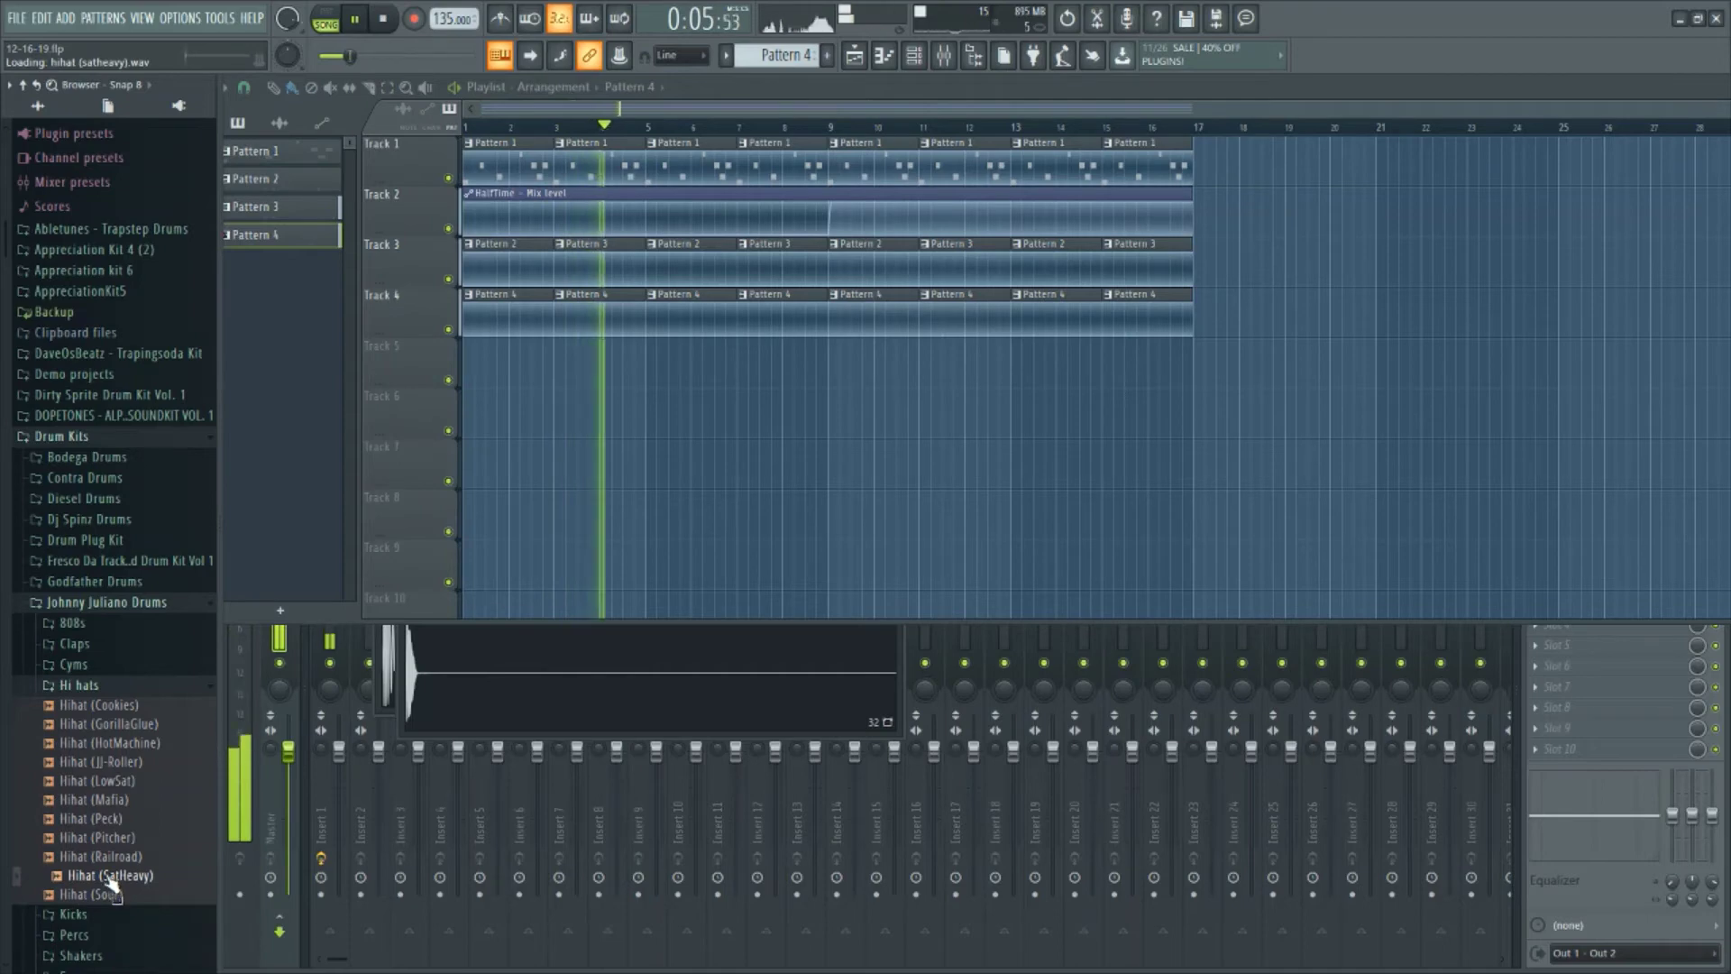
left_click(106, 856)
left_click(112, 837)
left_click(116, 818)
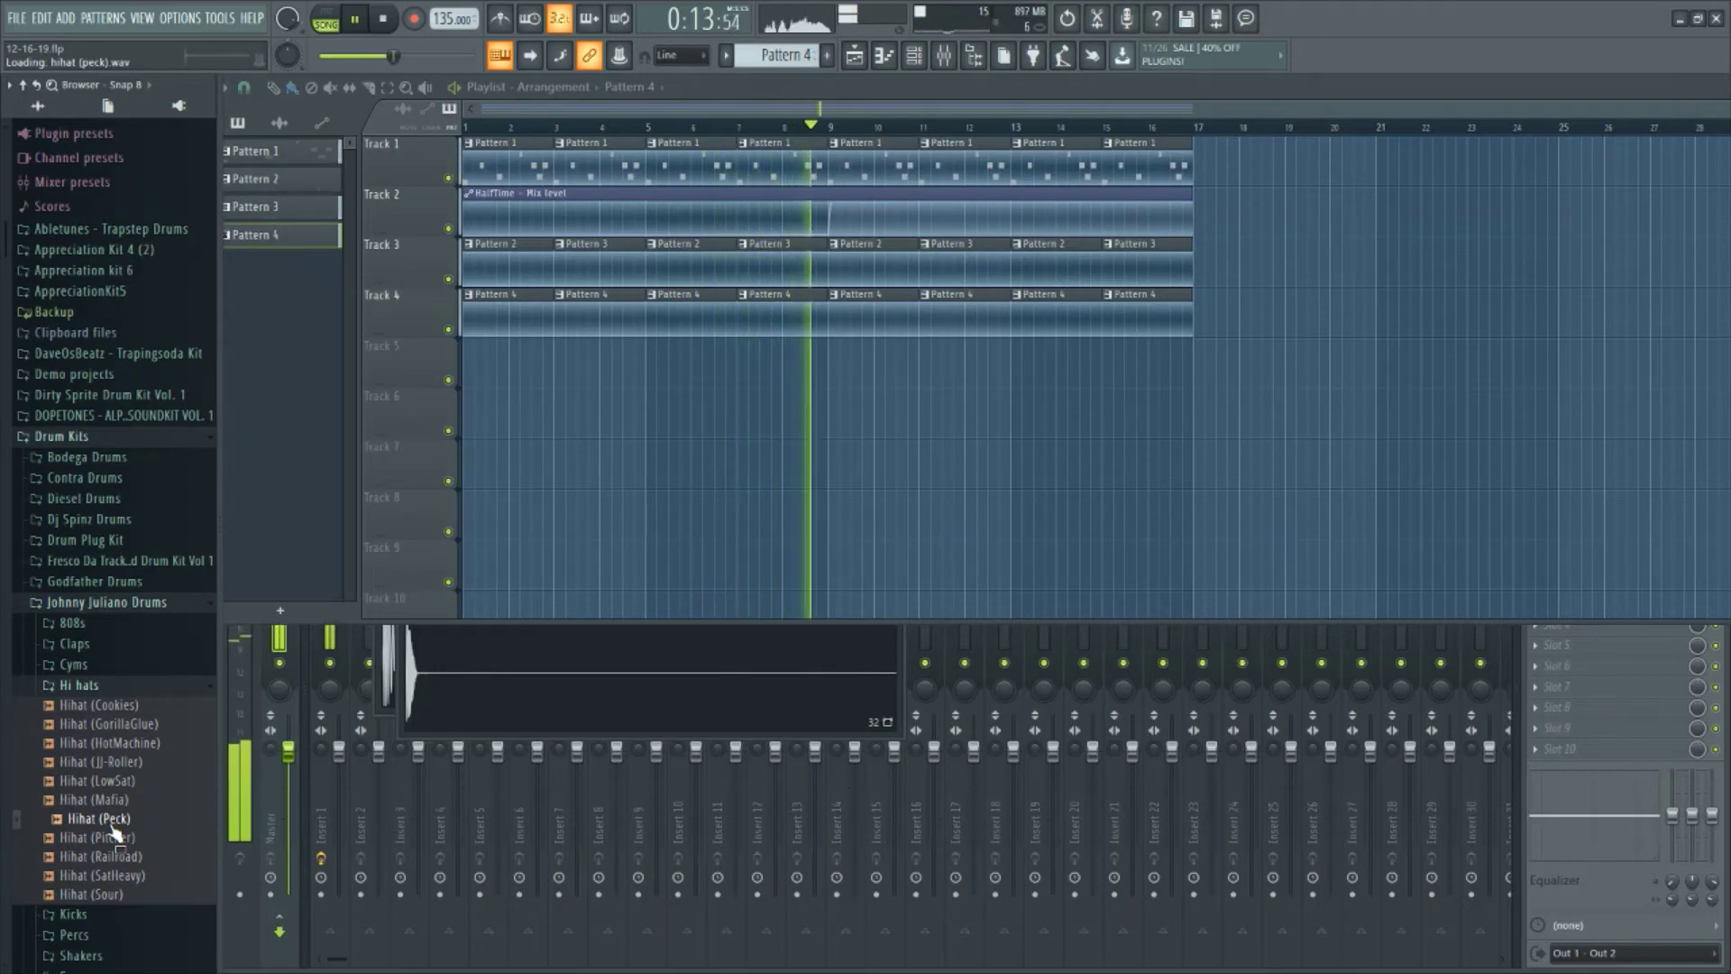
right_click(114, 821)
left_click(174, 784)
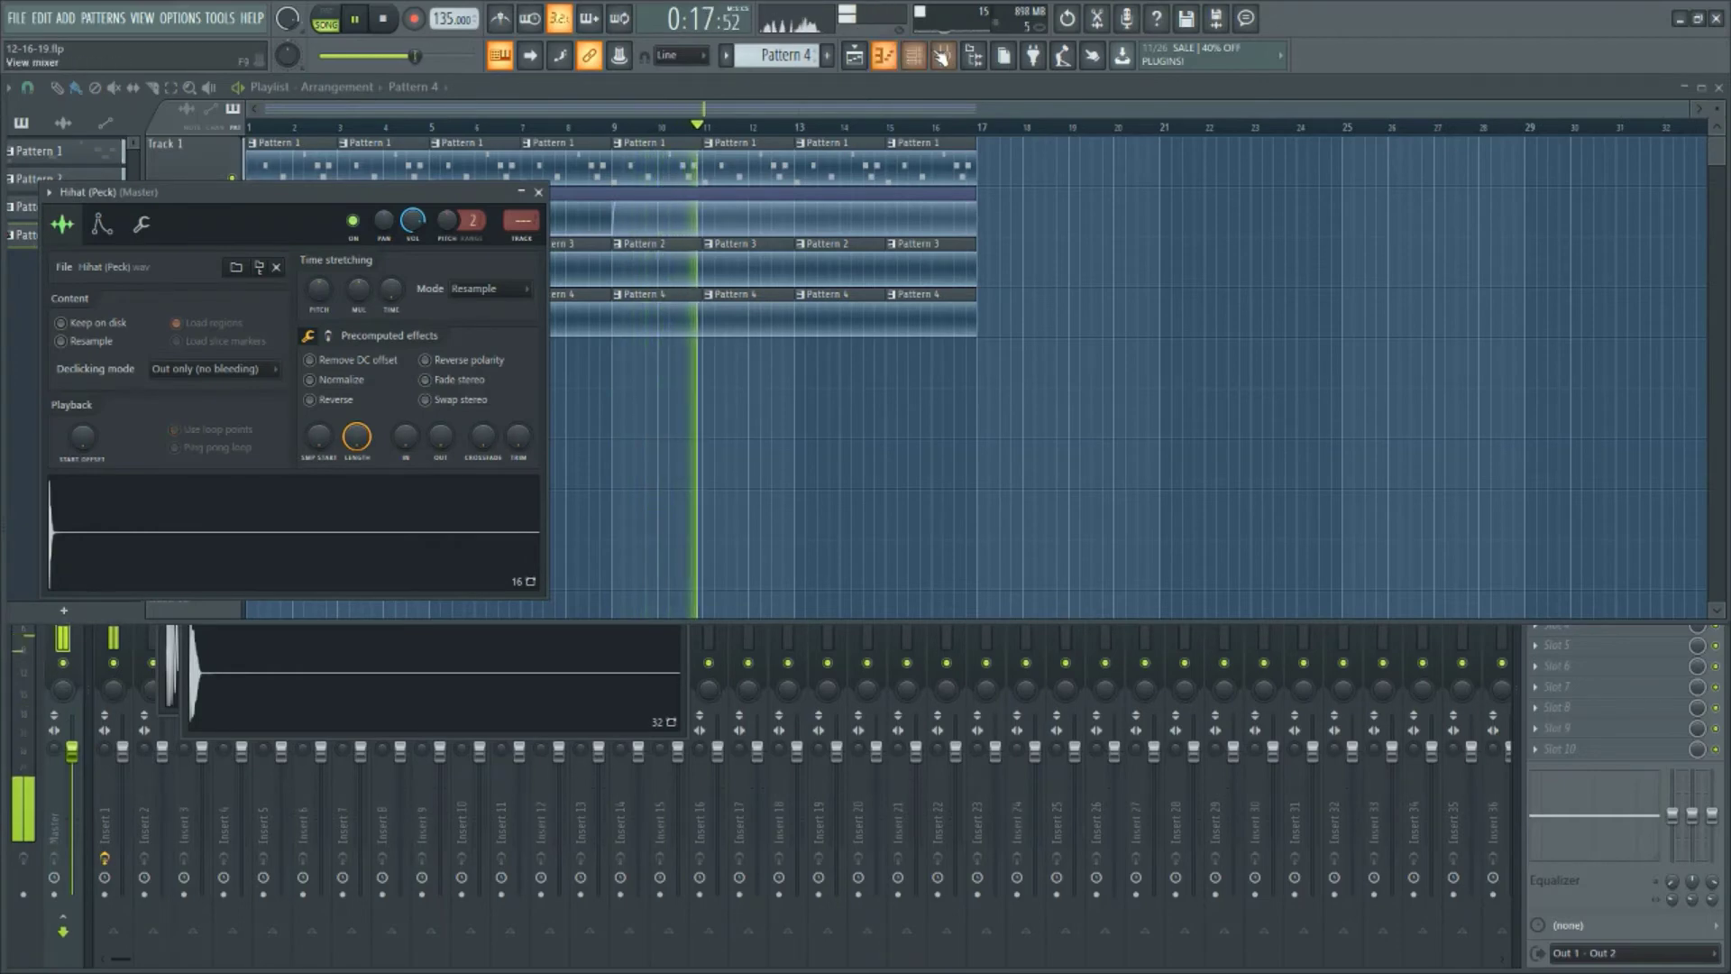
Create Pattern 5 and fill the Hihat (Peck) channel on every 2 steps
left_click(932, 61)
scroll(803, 59, "down", 1)
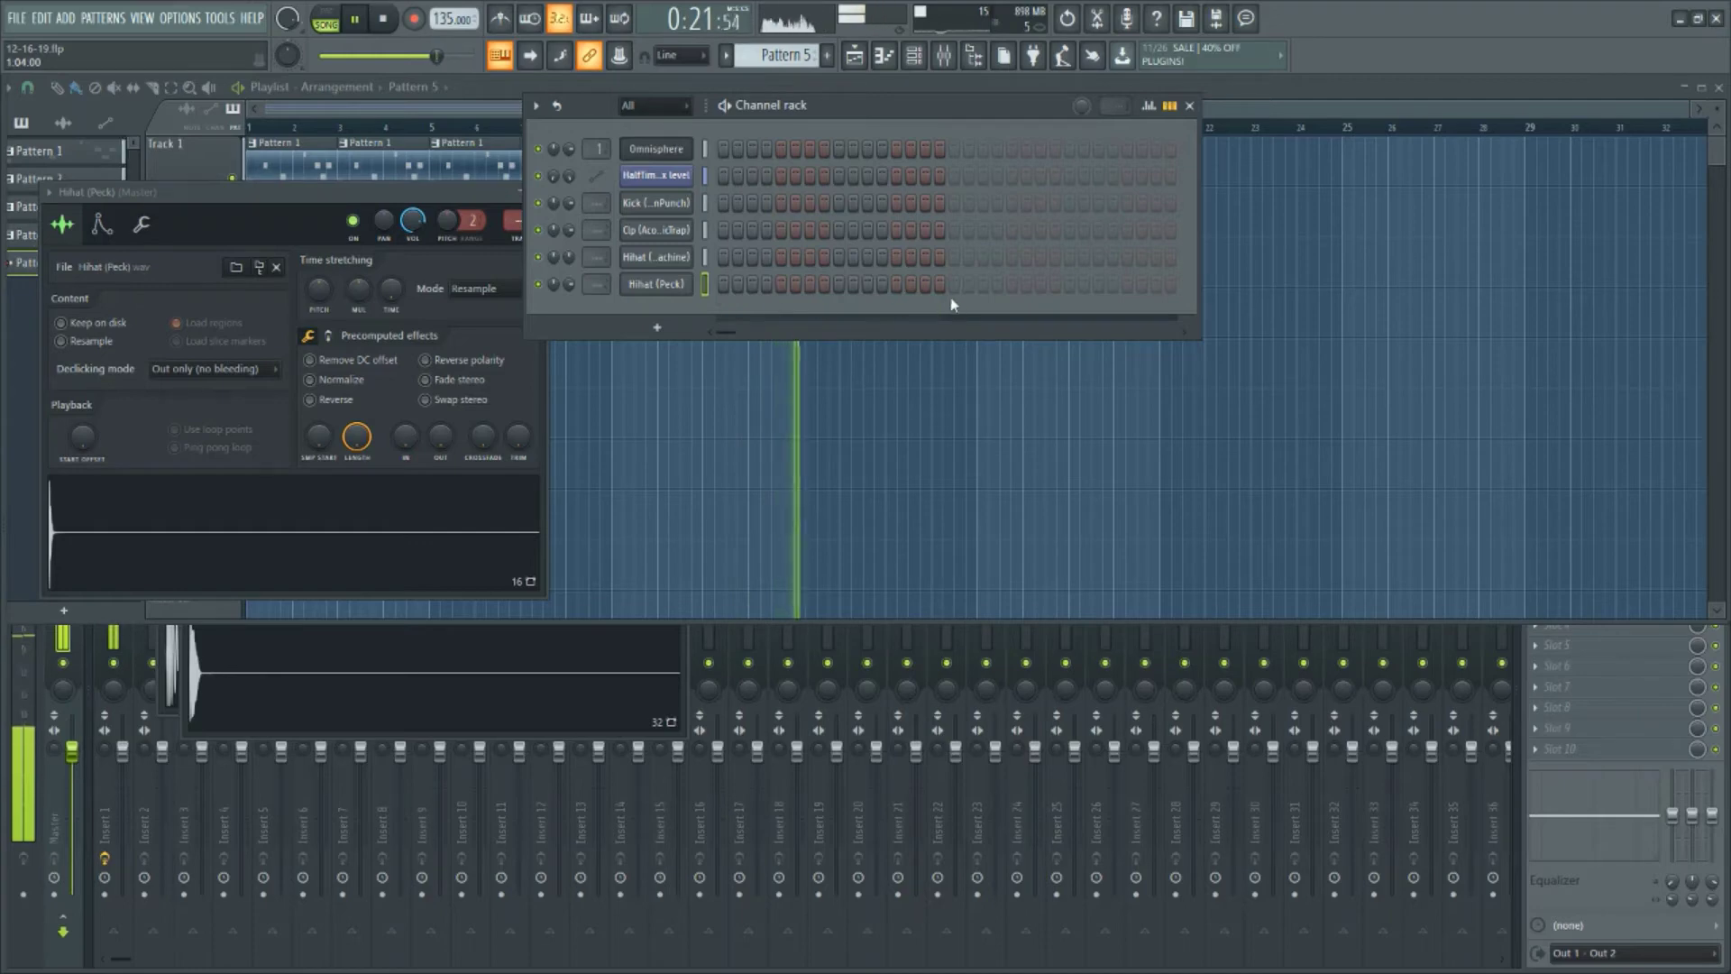
right_click(687, 284)
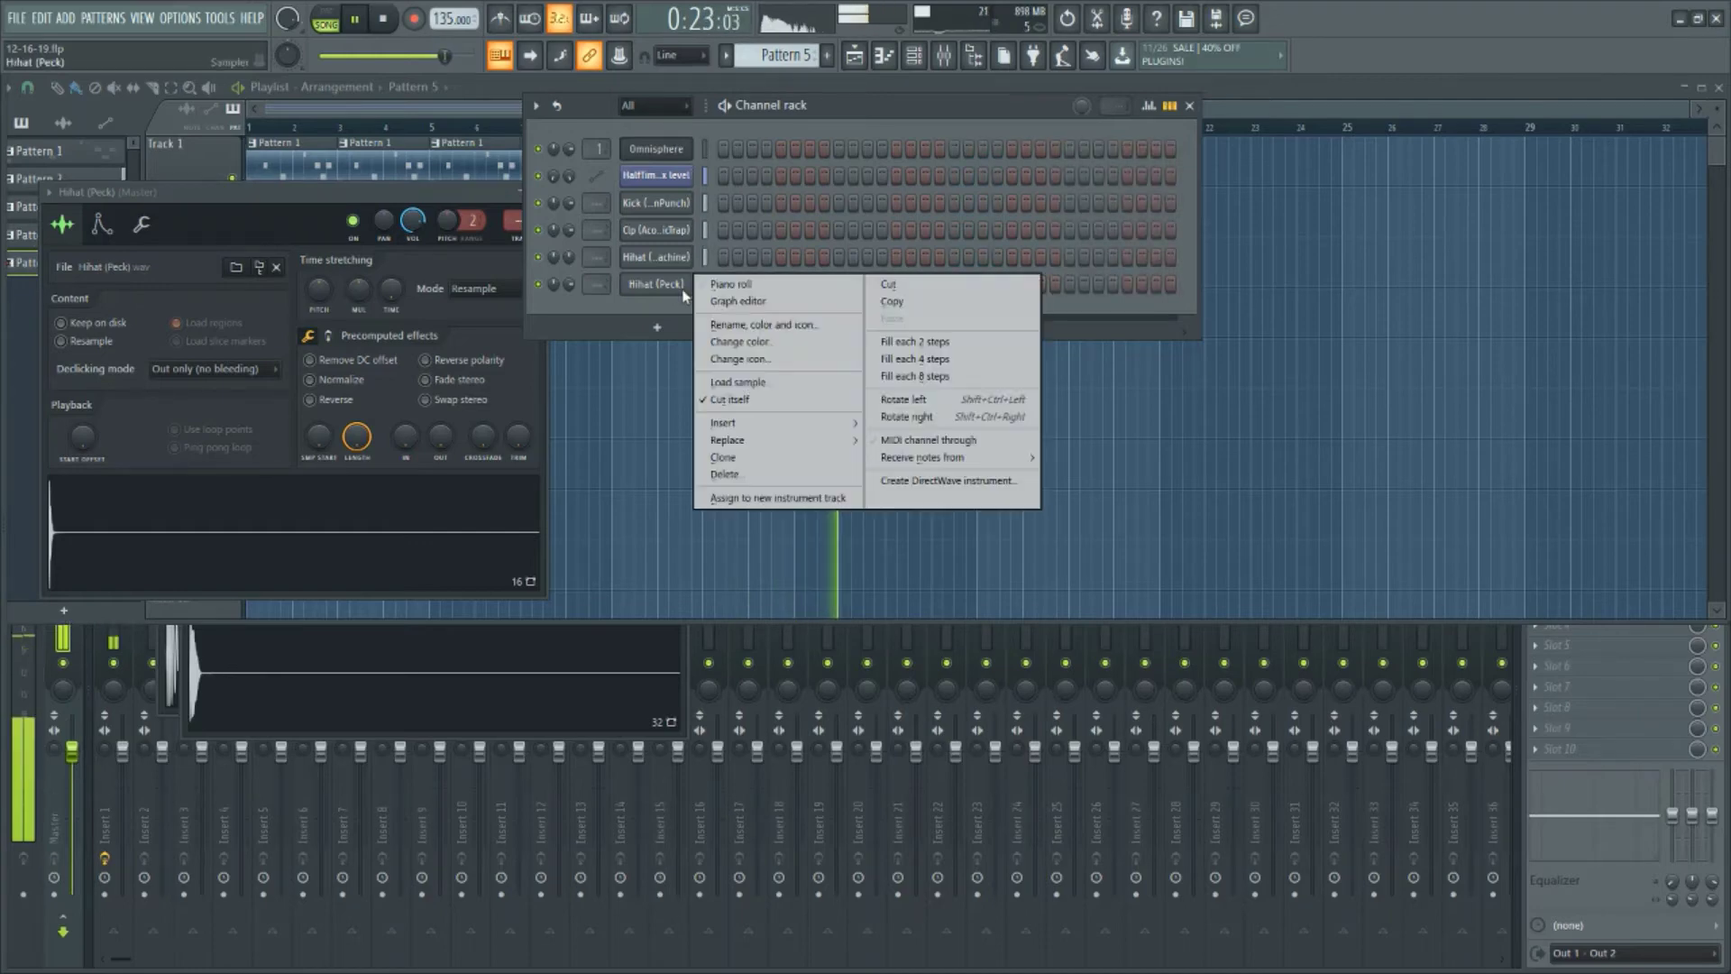
left_click(873, 359)
Create Pattern 6, extend it to 32 steps and fill the Hihat (Peck) channel on every 4 steps
scroll(762, 56, "down", 1)
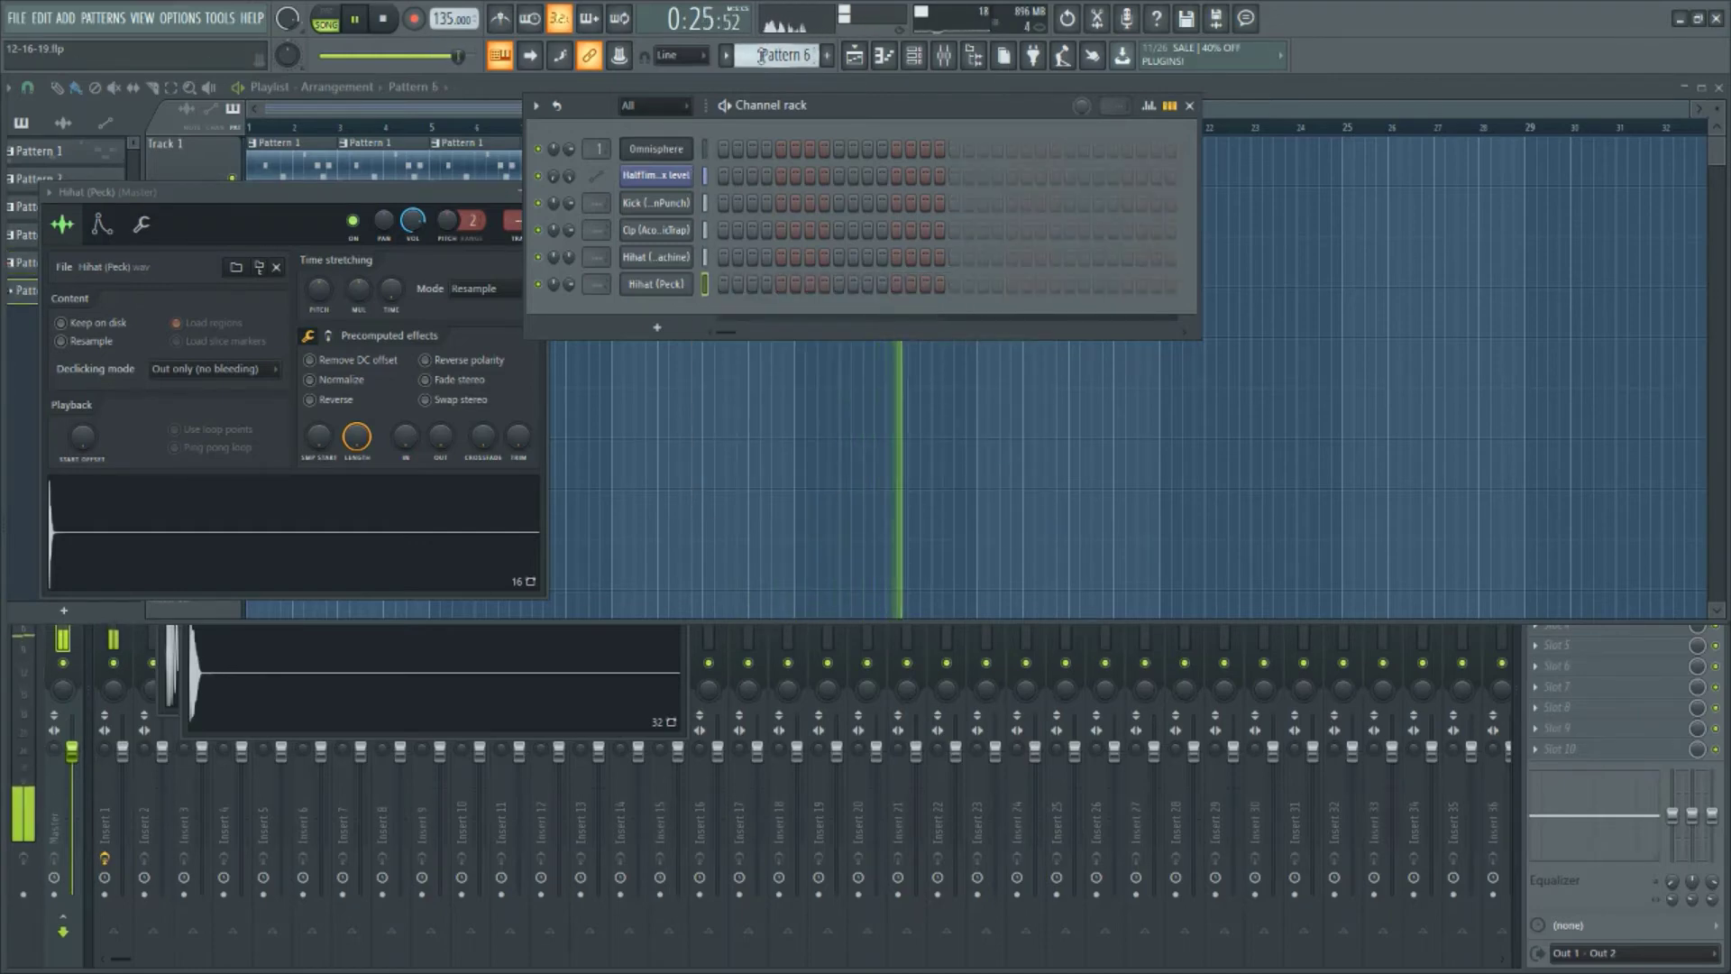
scroll(762, 56, "up", 2)
scroll(761, 56, "down", 2)
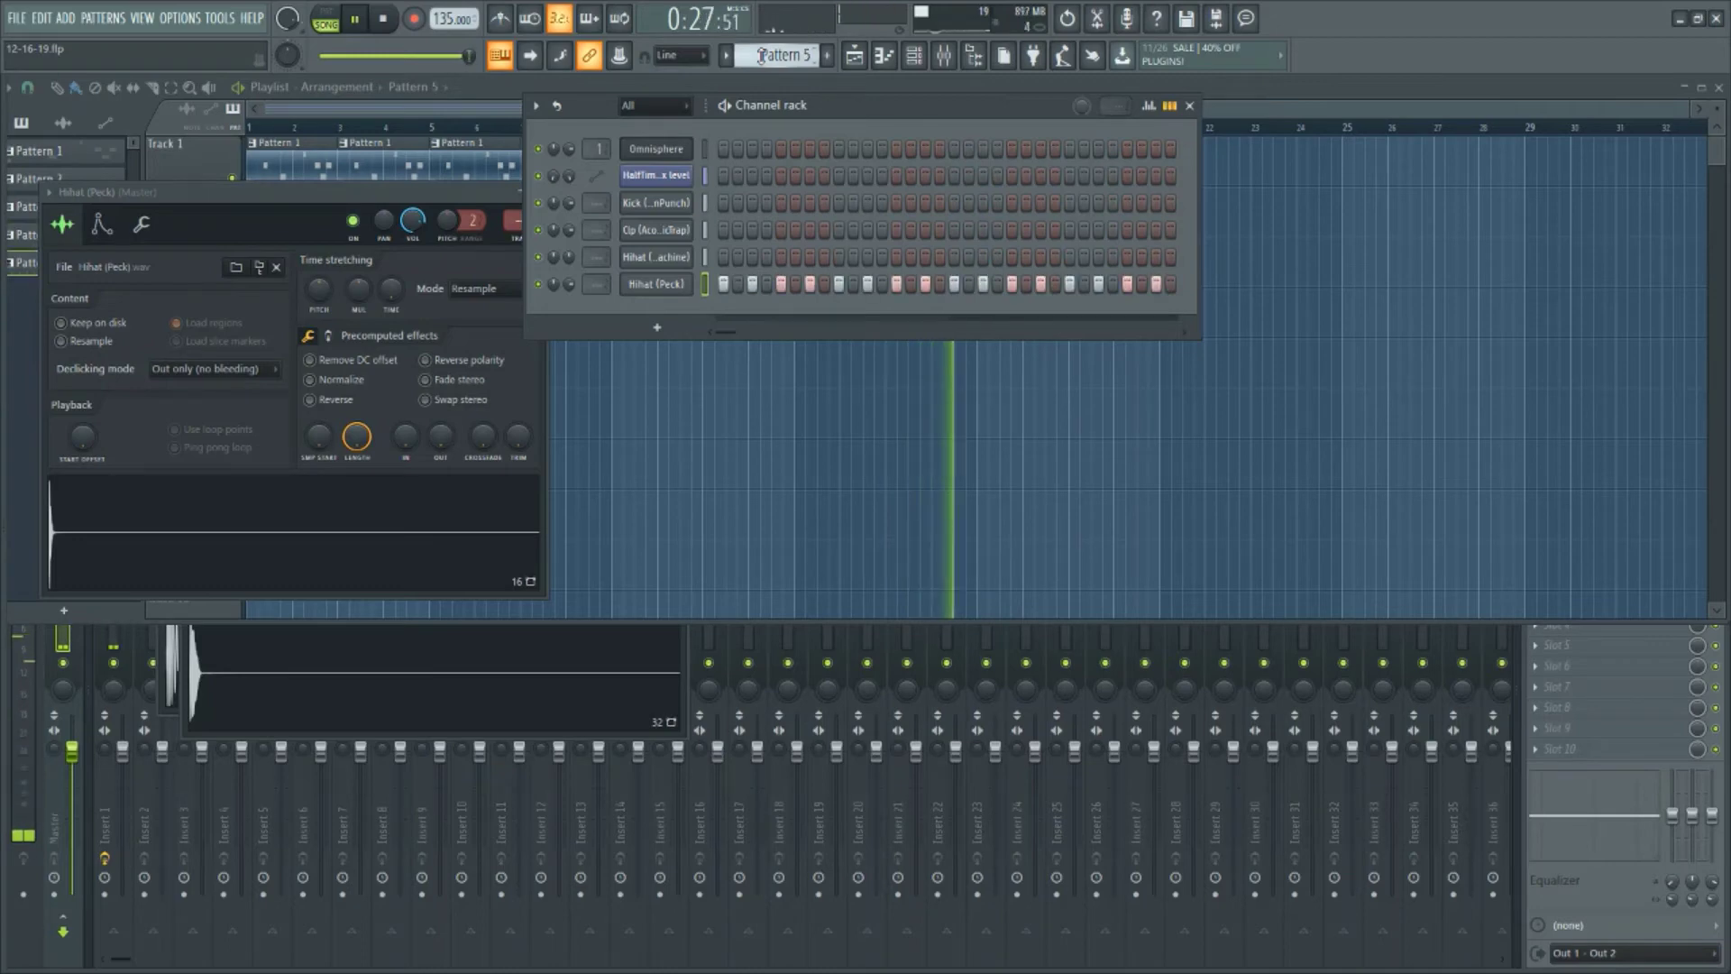
left_click(954, 284)
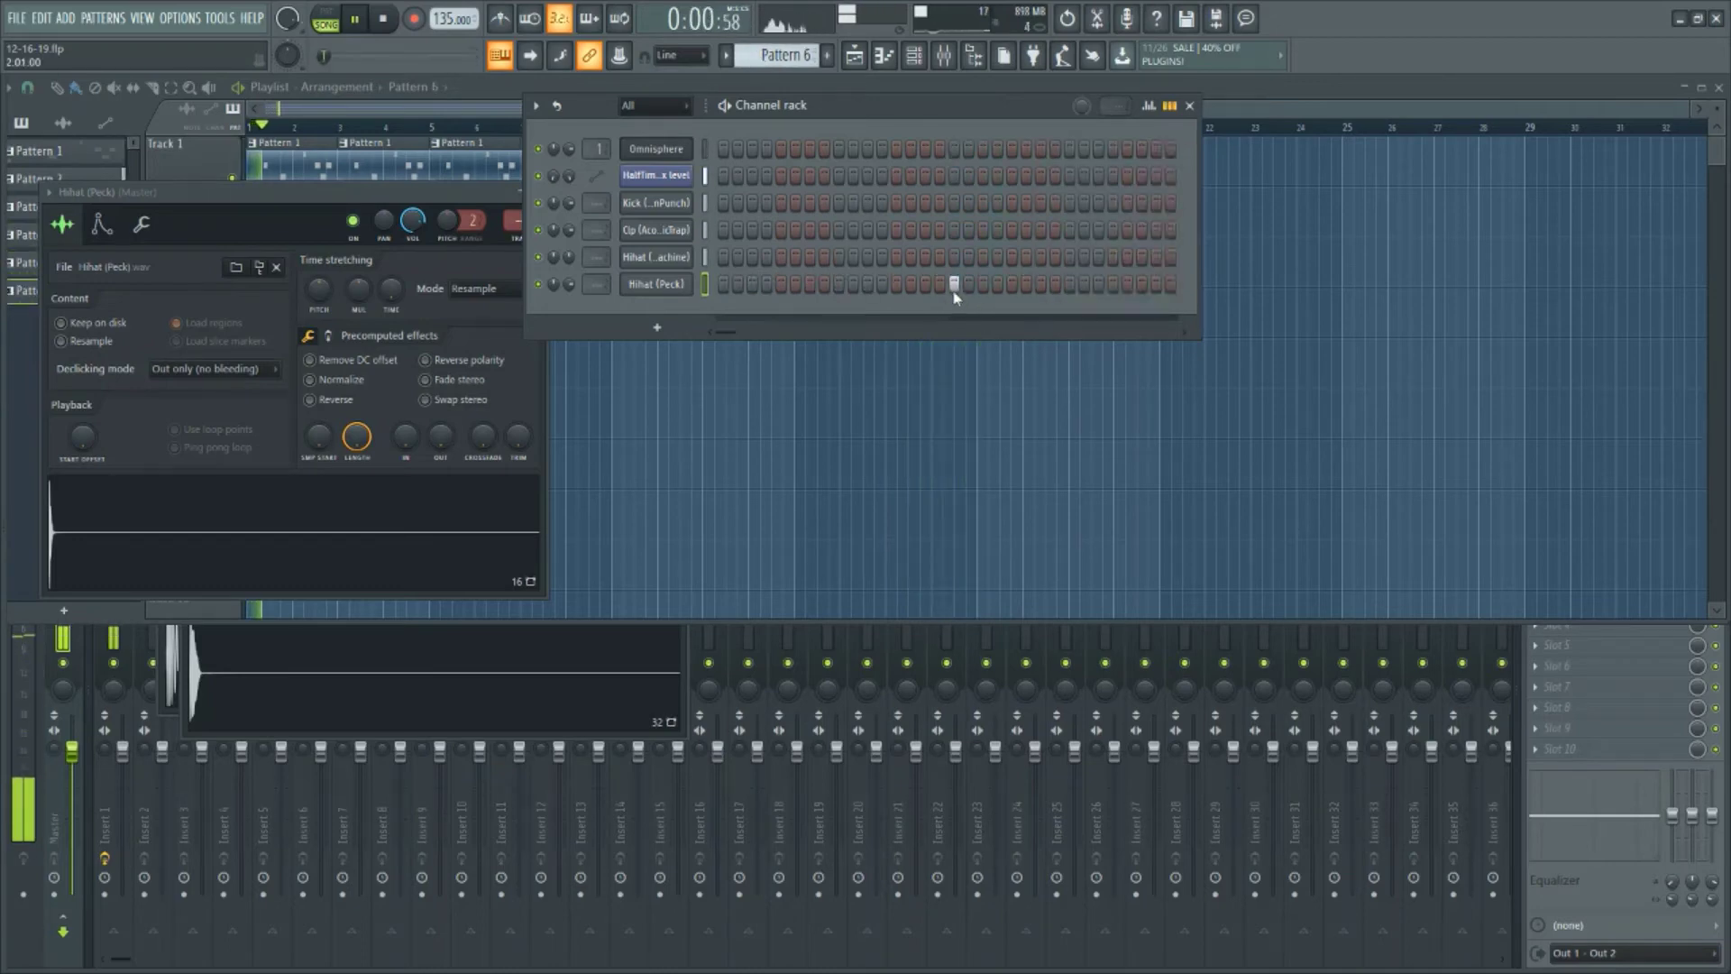
right_click(691, 284)
left_click(919, 361)
Lay Pattern 6 along Track 5 from bar 1 to bar 9, followed by Pattern 5 from bar 9 to bar 17
right_click(885, 451)
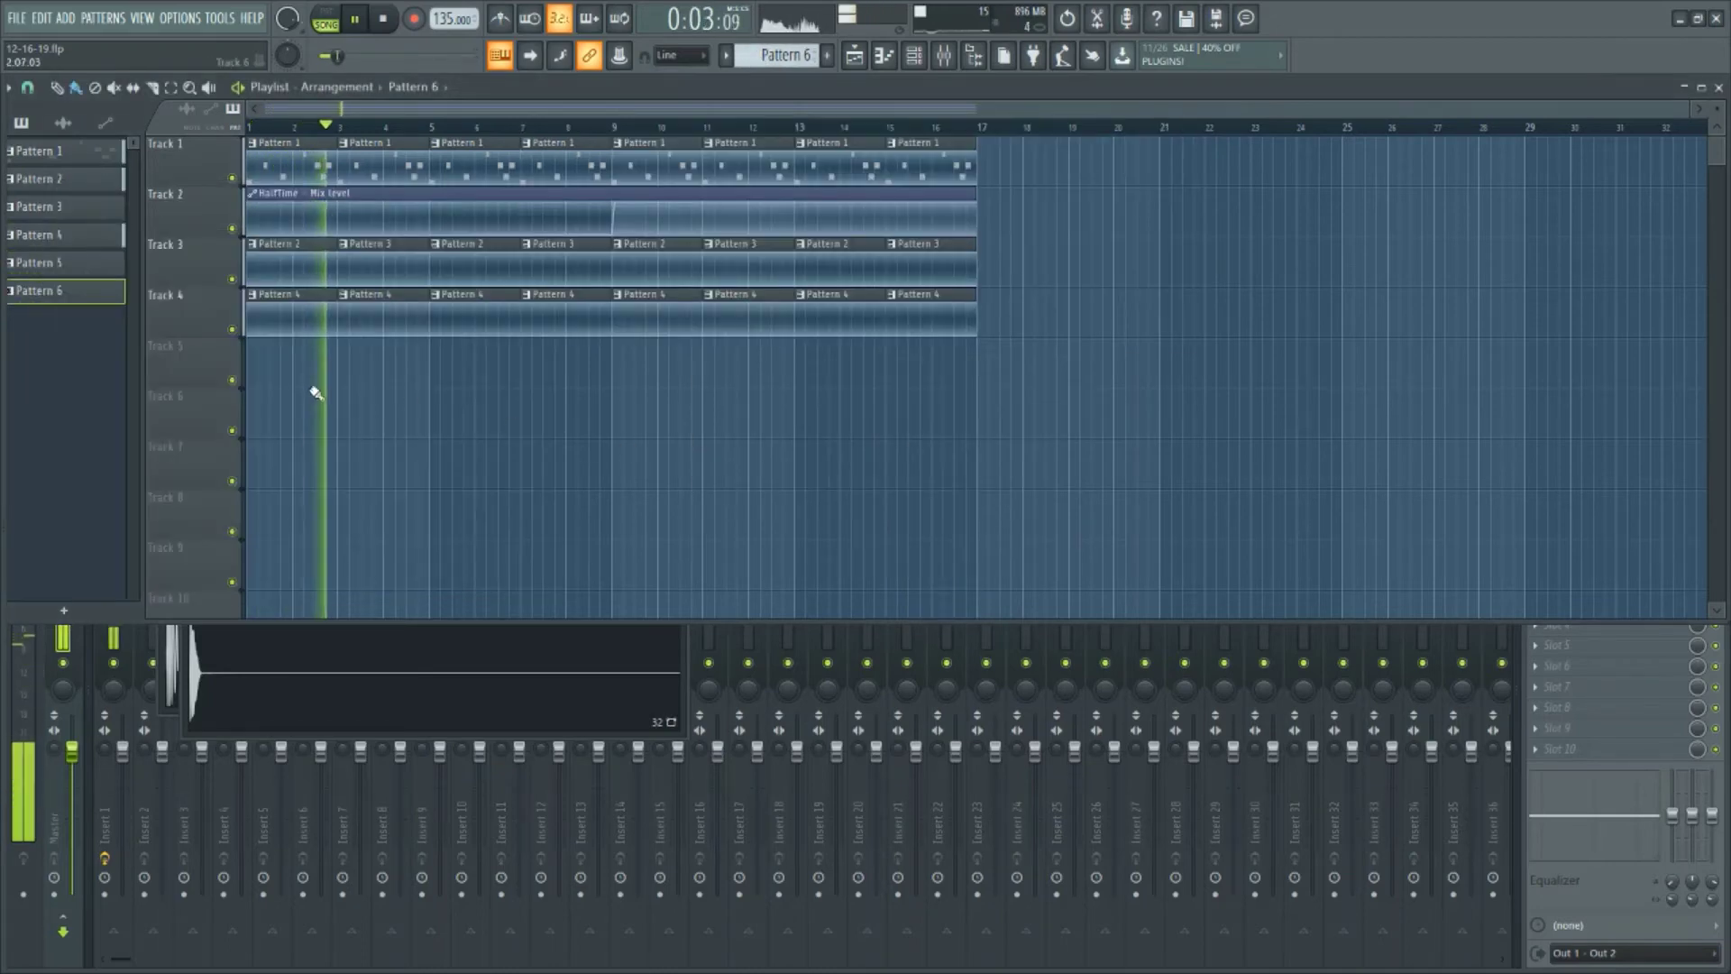
left_click_drag(253, 370, 534, 388)
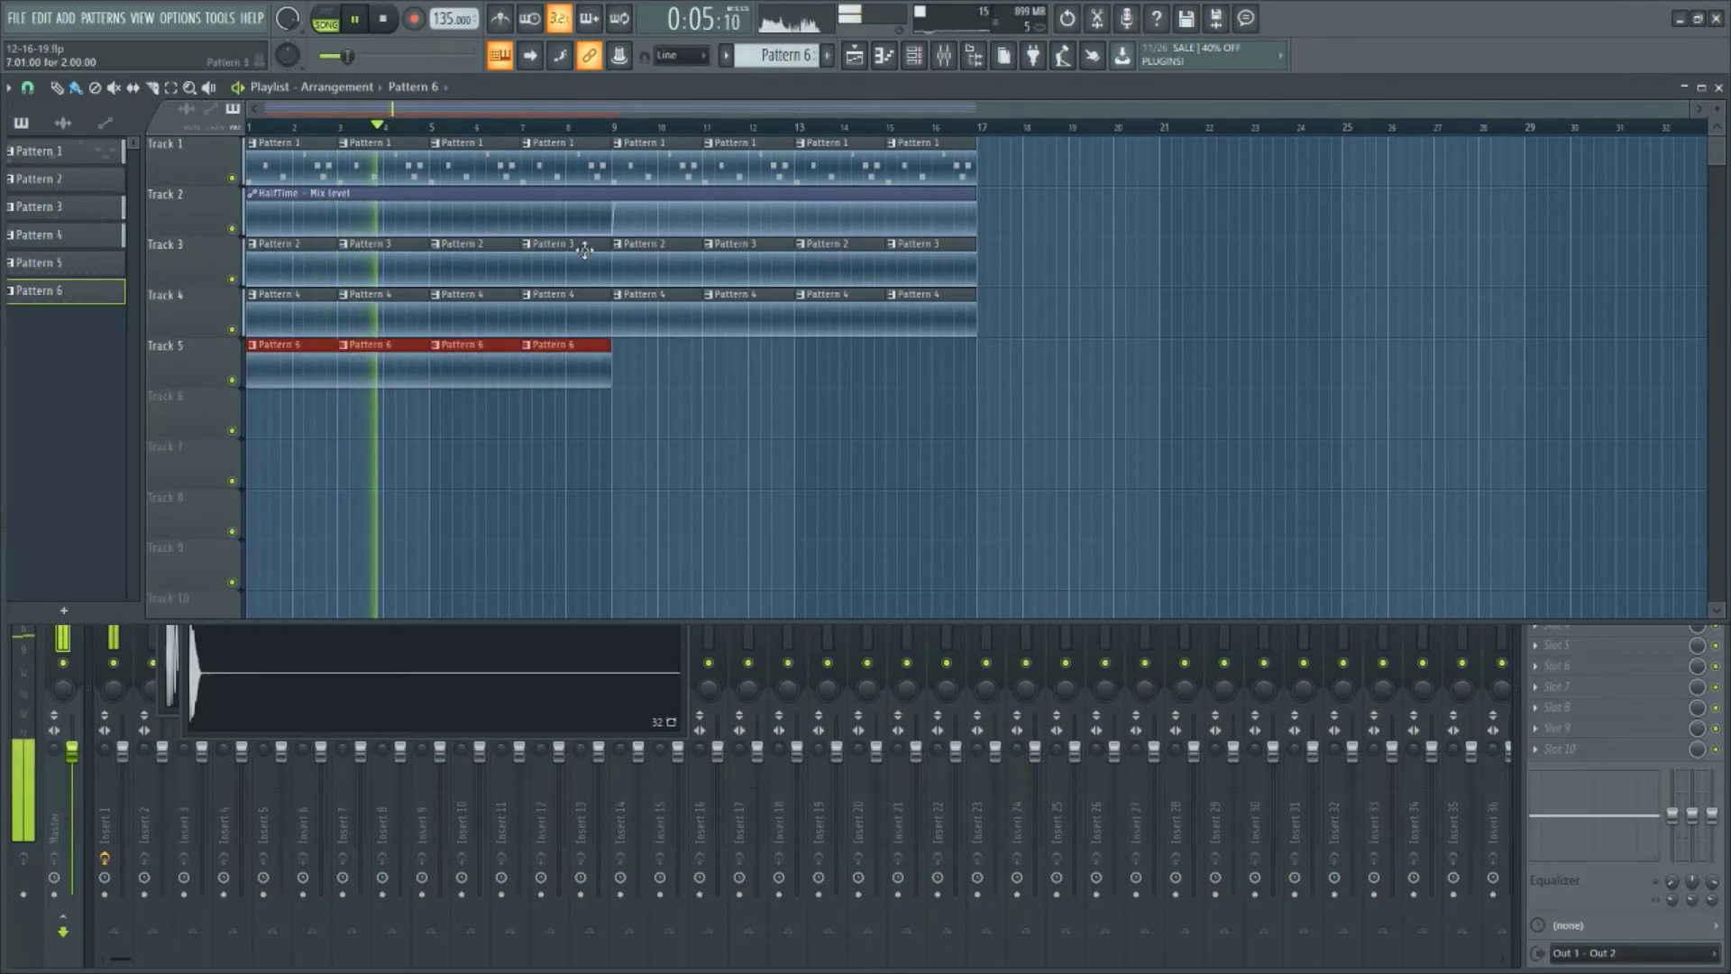
scroll(781, 54, "up", 1)
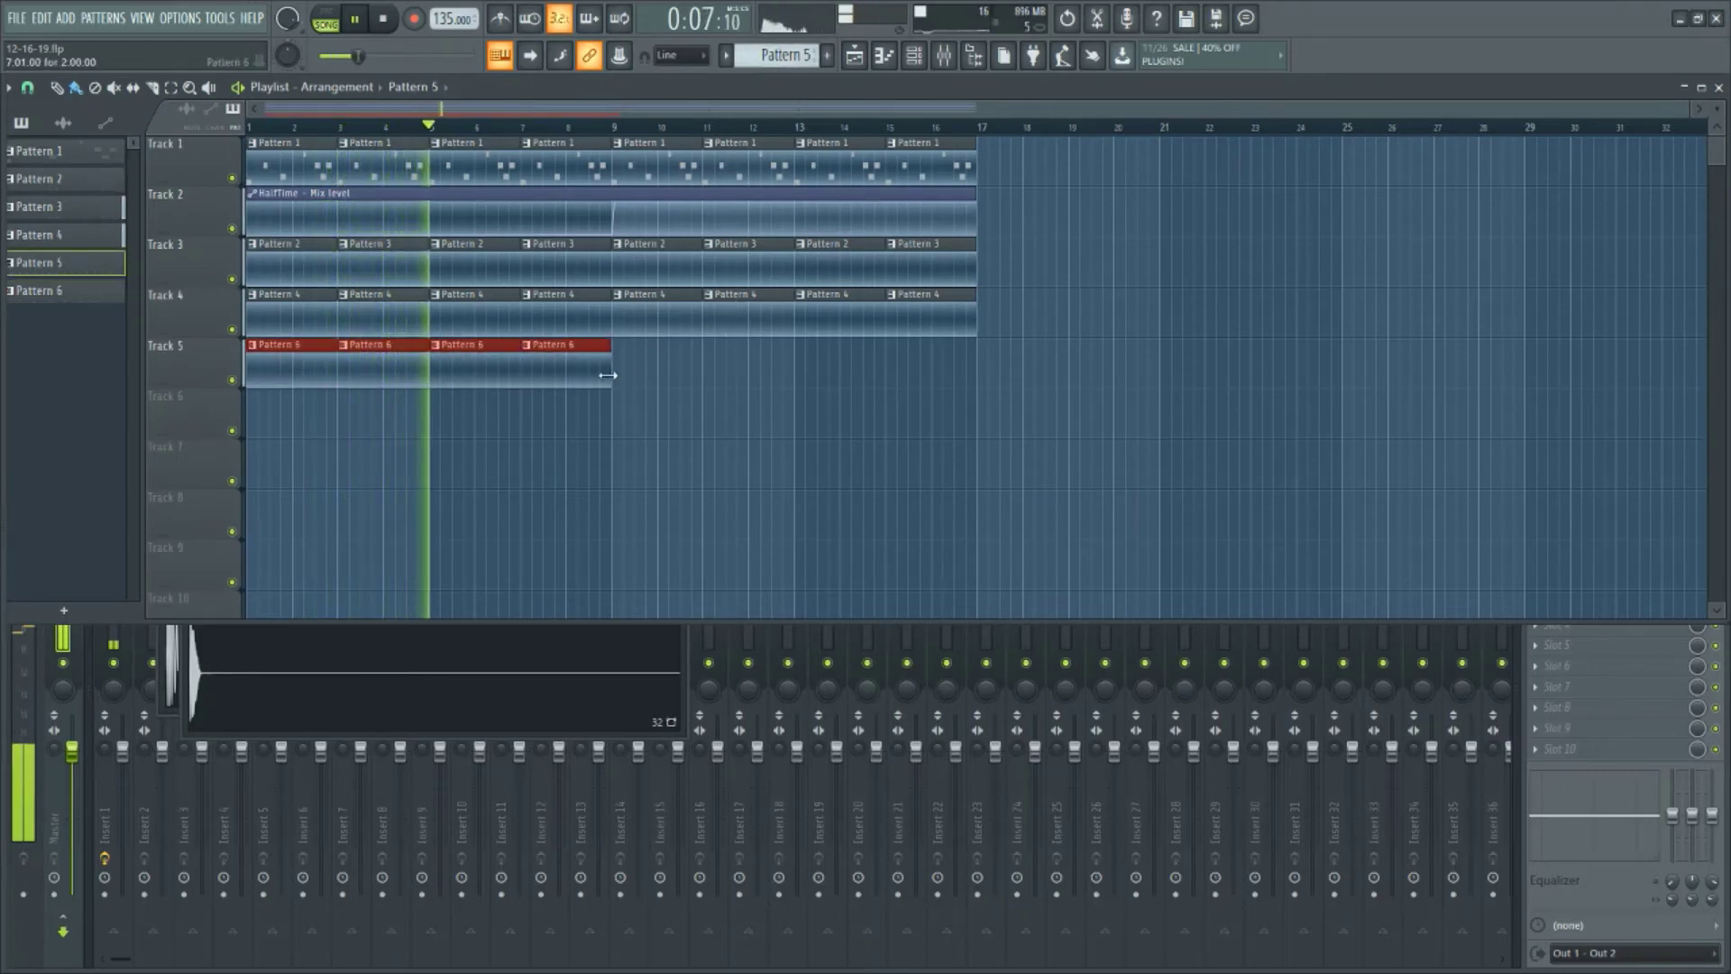
left_click_drag(618, 373, 924, 375)
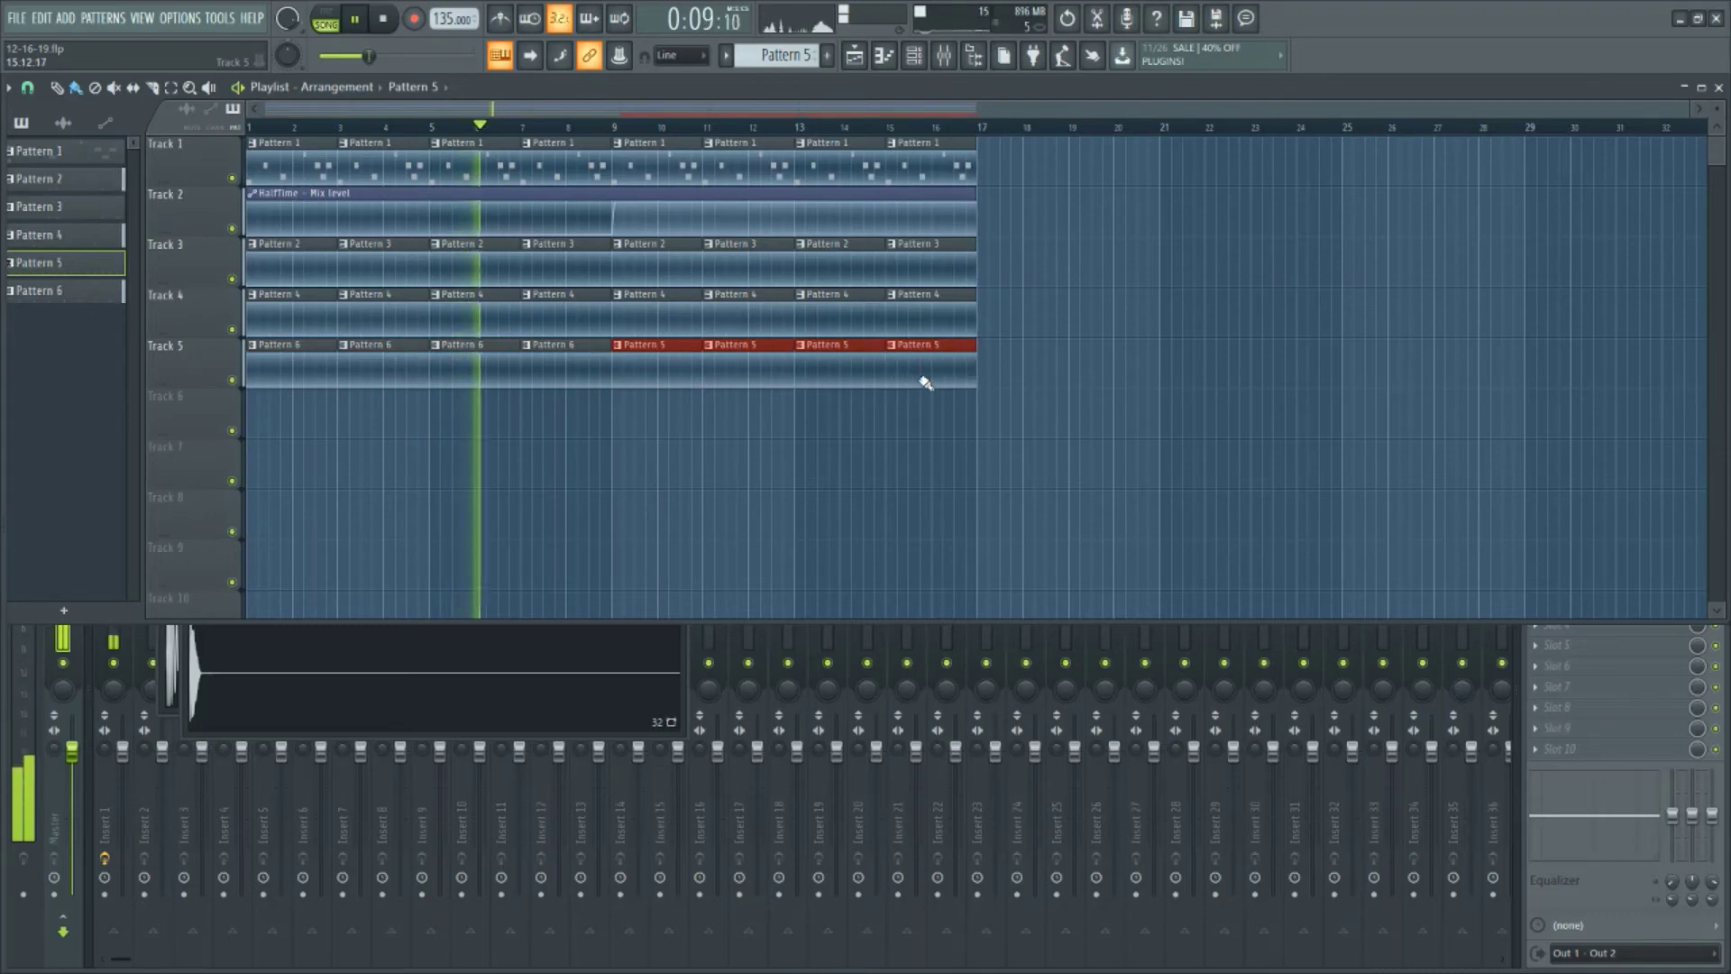
Add a fade-out to the Hihat (Peck) sample and lower its channel volume to 39%
key("F6")
left_click(657, 284)
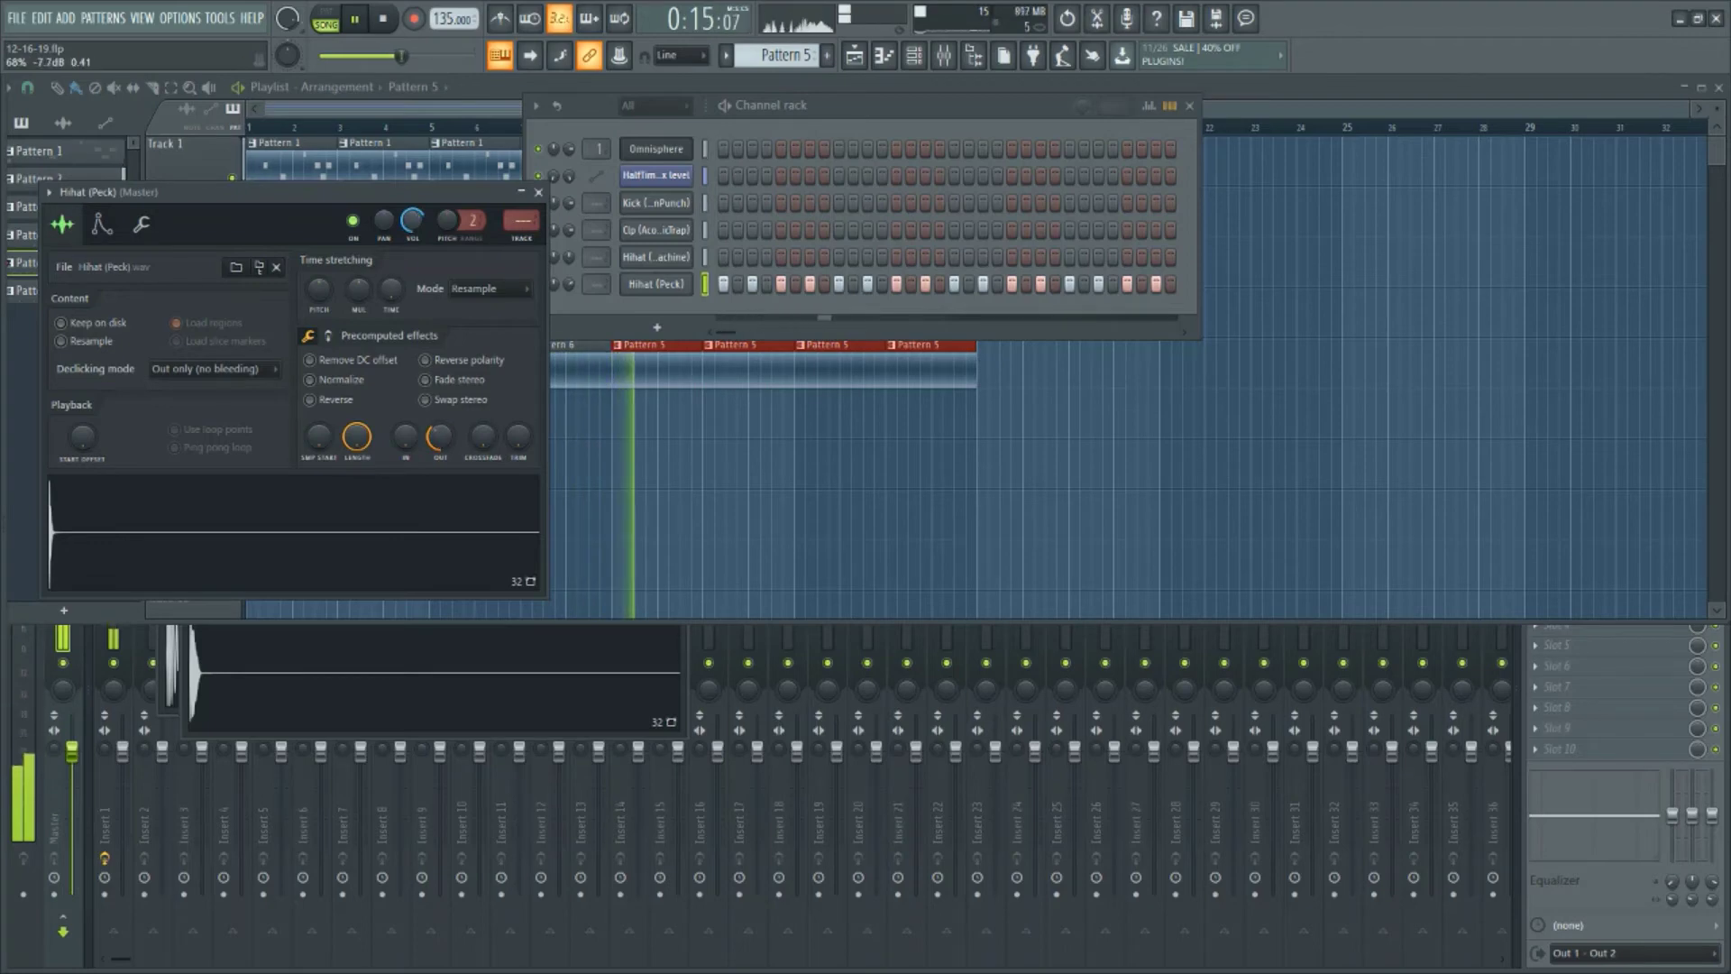
left_click(139, 225)
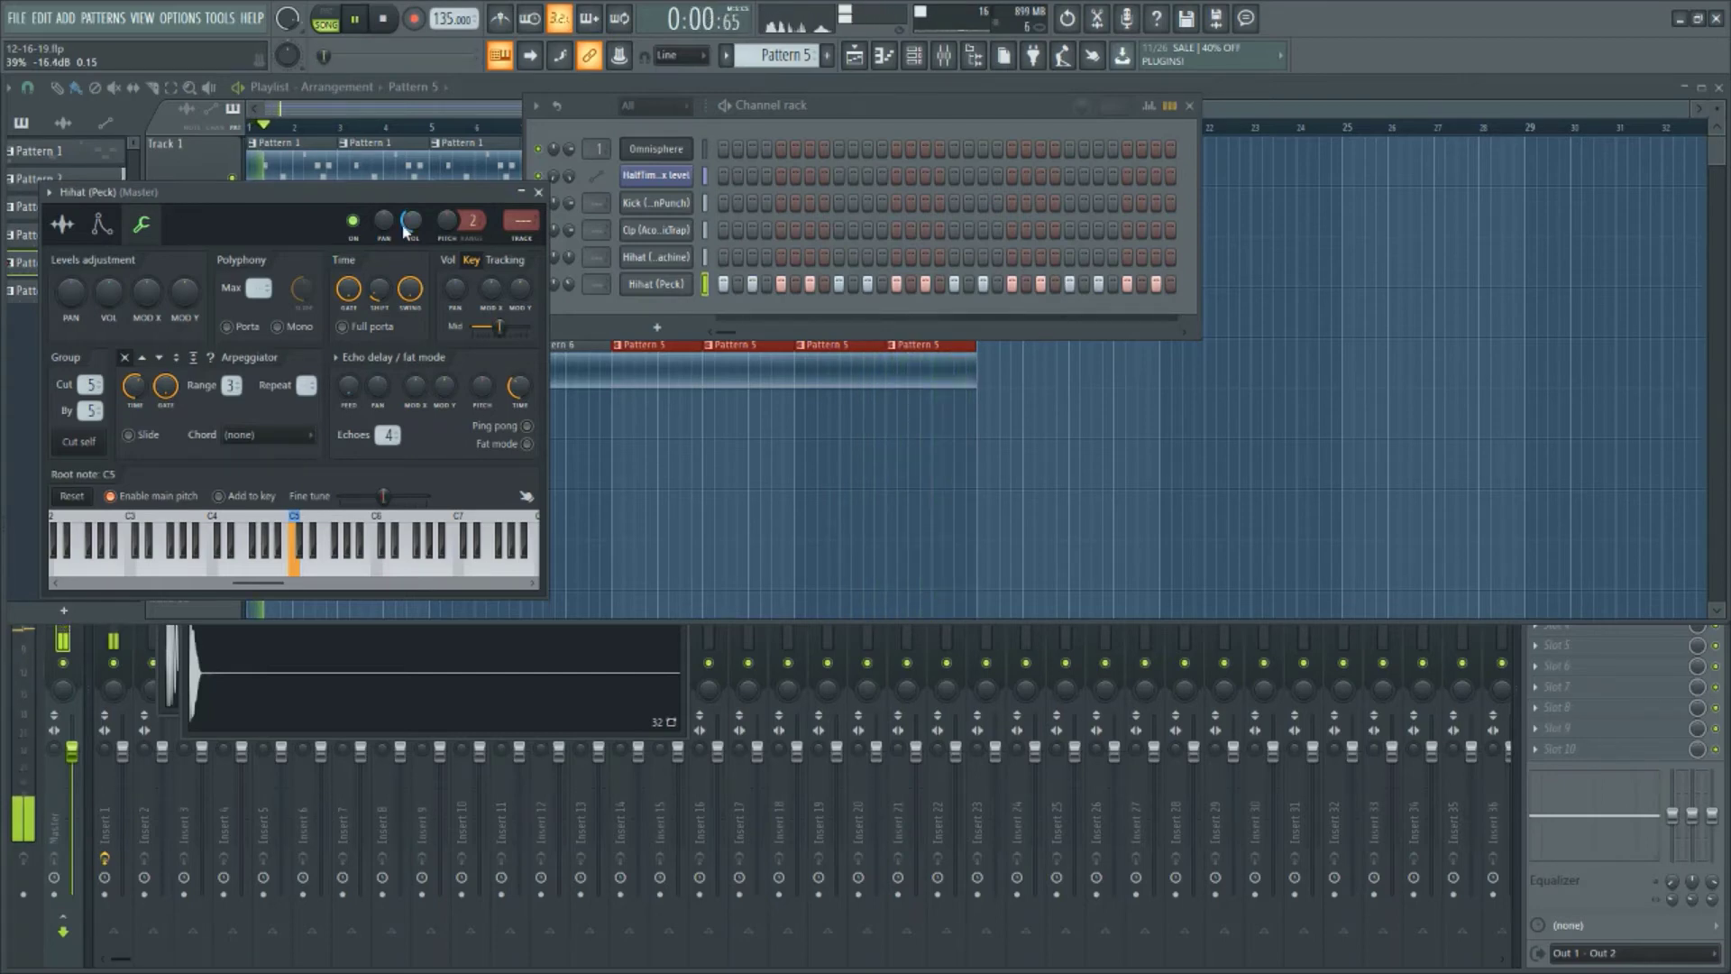
Load Cym (TR) from the Johnny Juliano Drums cymbals into a new channel
key("alt+F8")
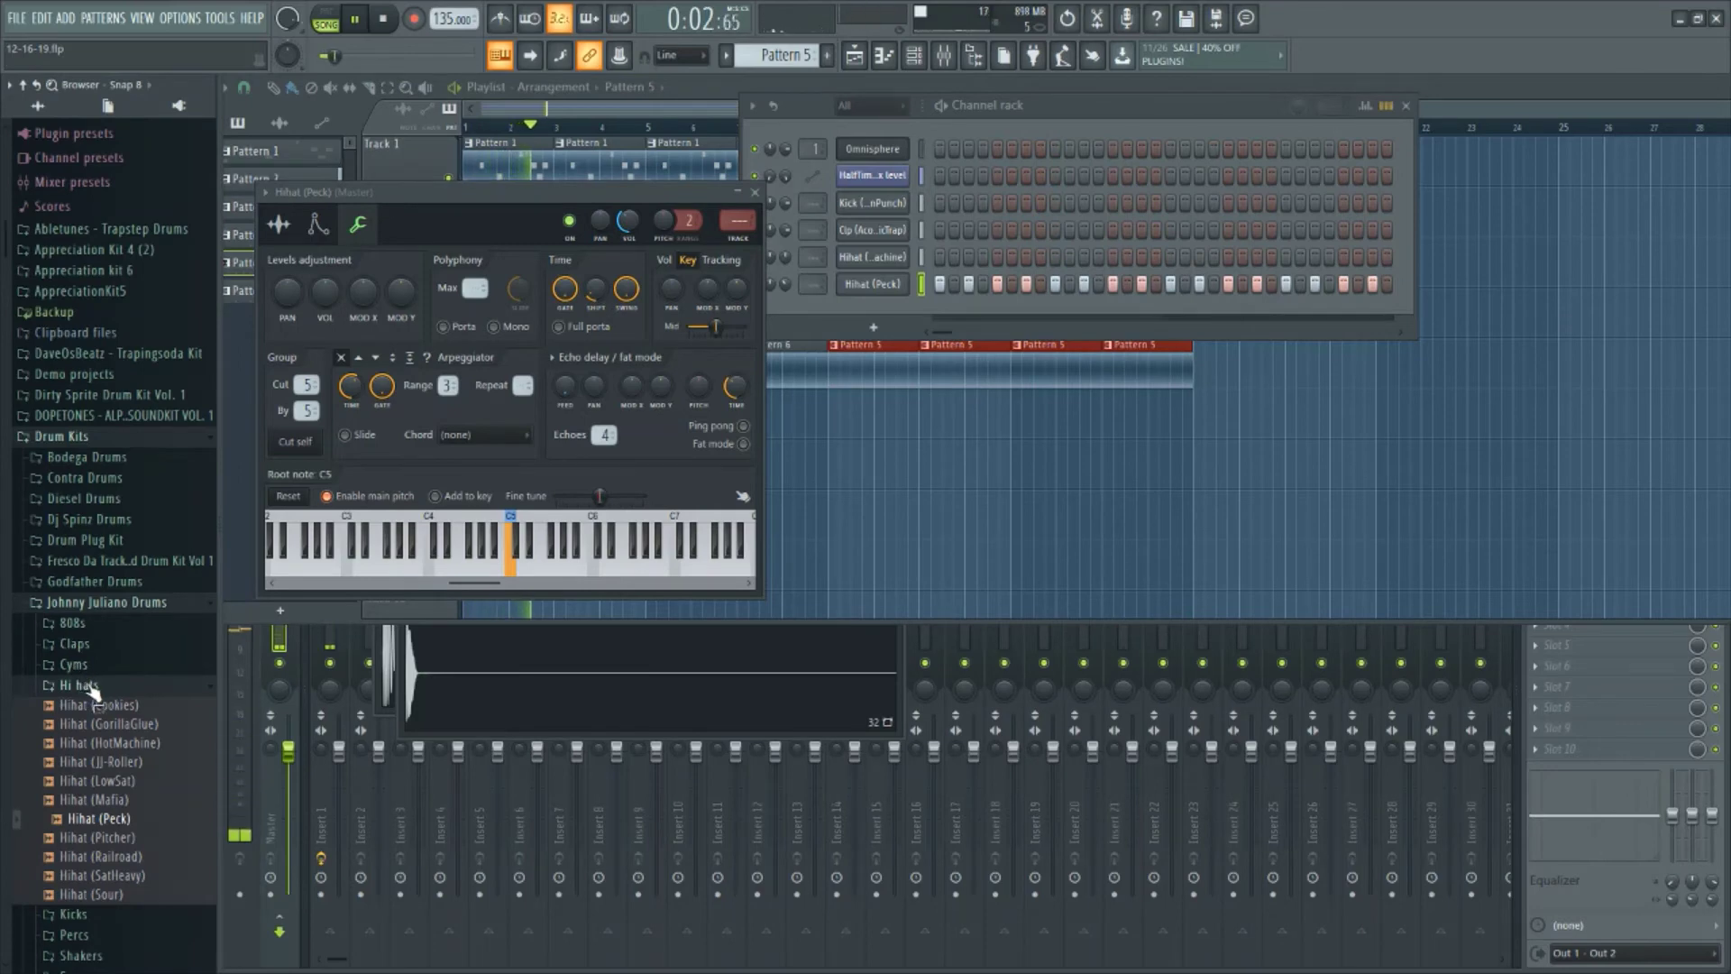
left_click(76, 665)
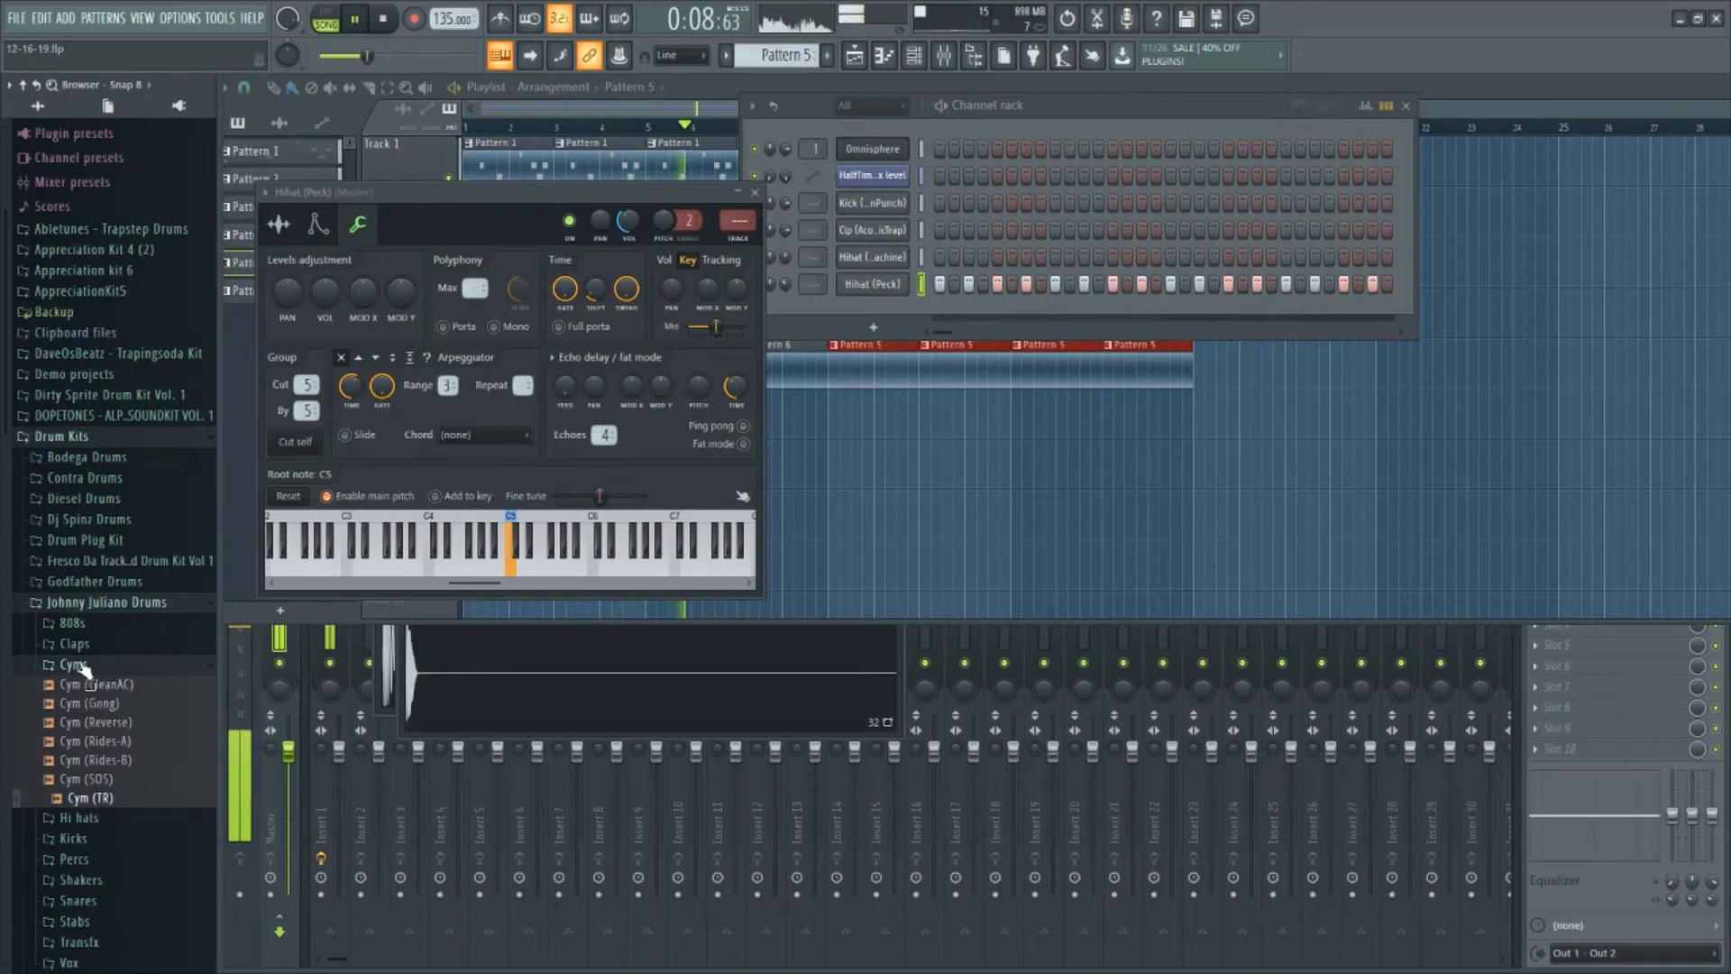
right_click(99, 800)
left_click(138, 784)
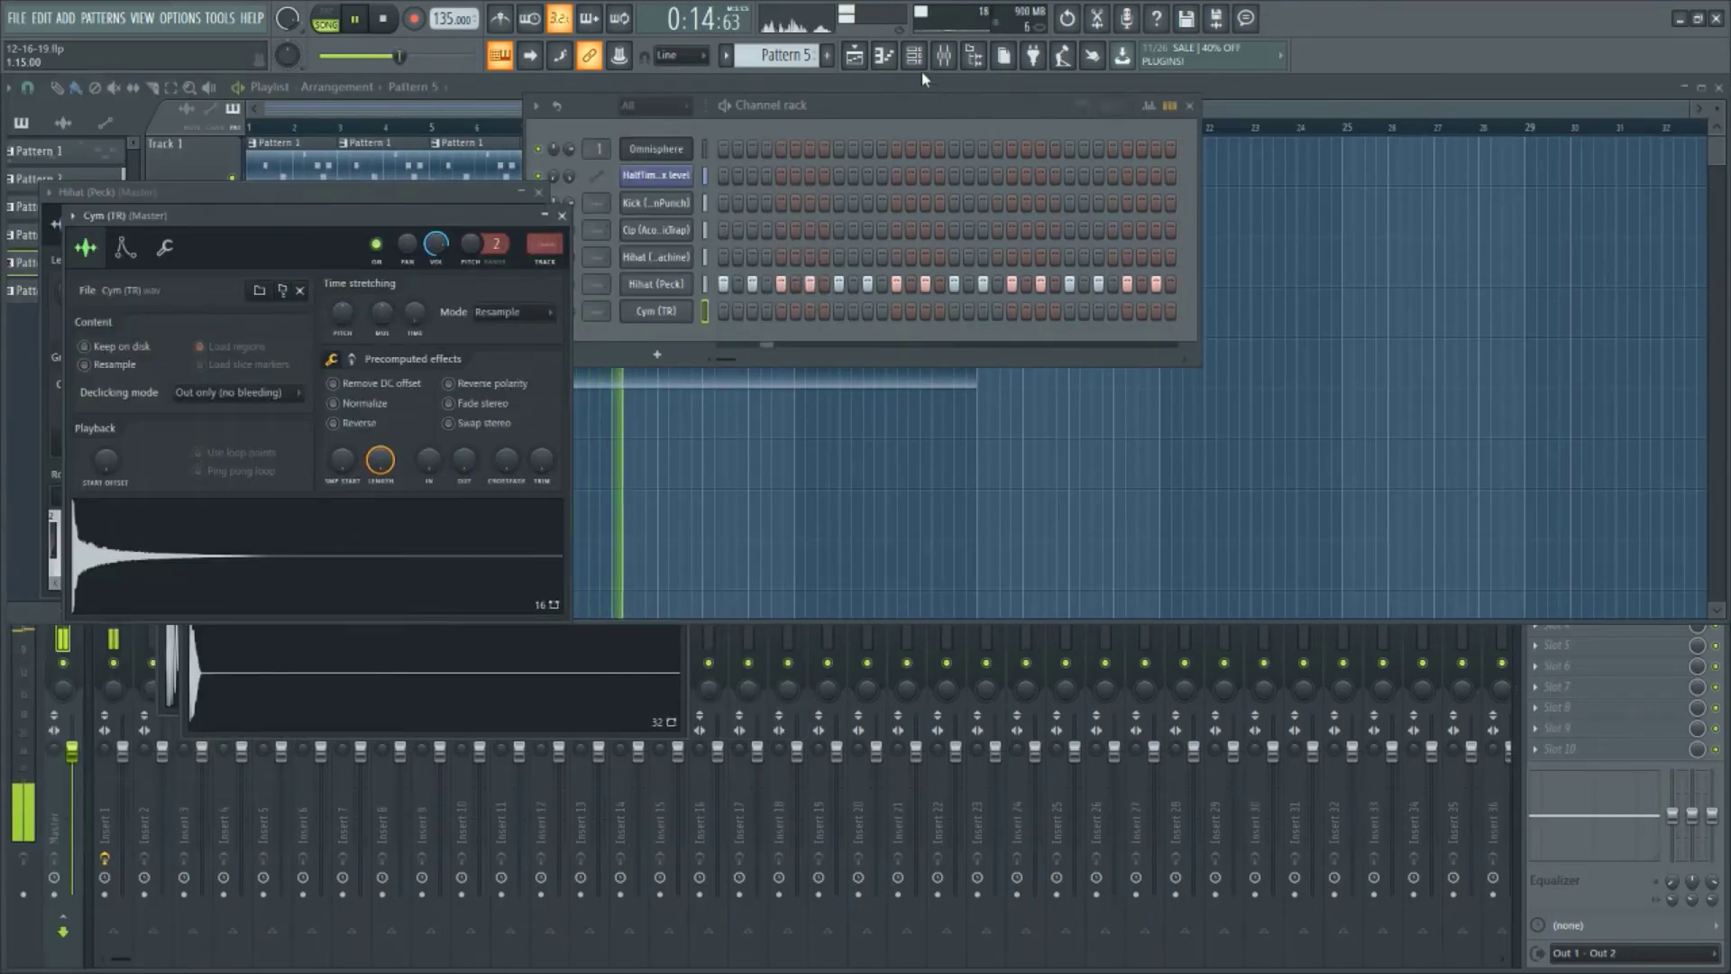
Create Pattern 7 with a Cym (TR) hit on step 1 and place it on Track 6 at bars 1 and 9
left_click(915, 120)
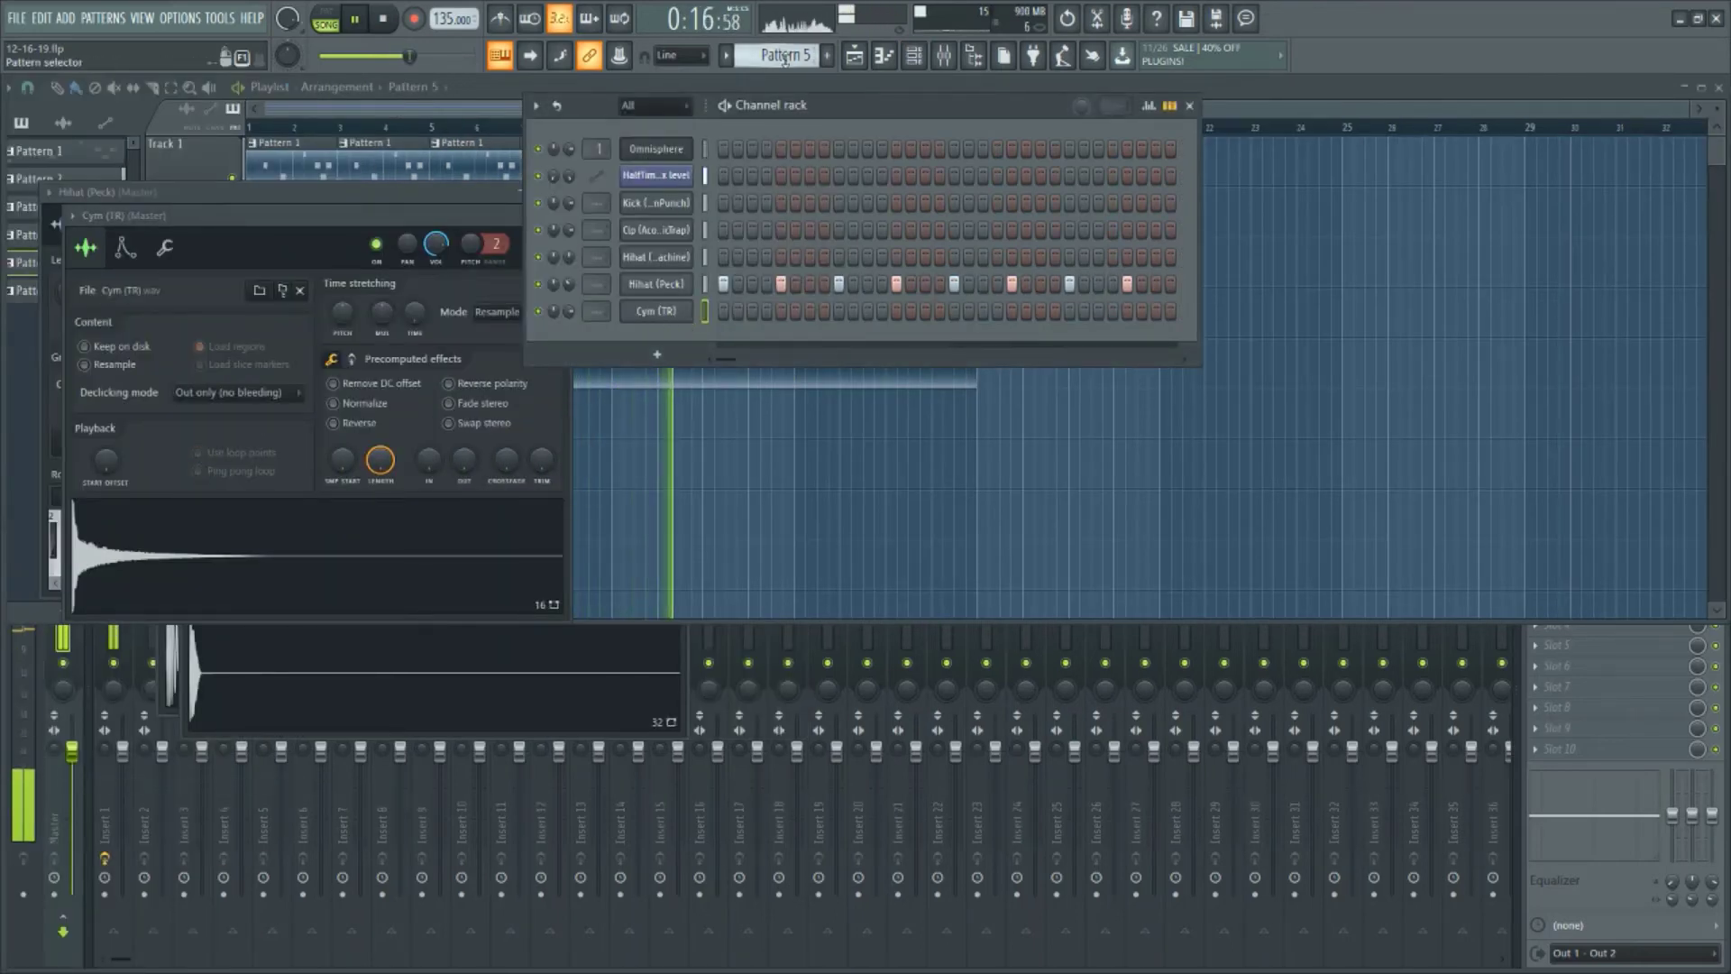
scroll(784, 58, "down", 2)
left_click(724, 312)
left_click(688, 479)
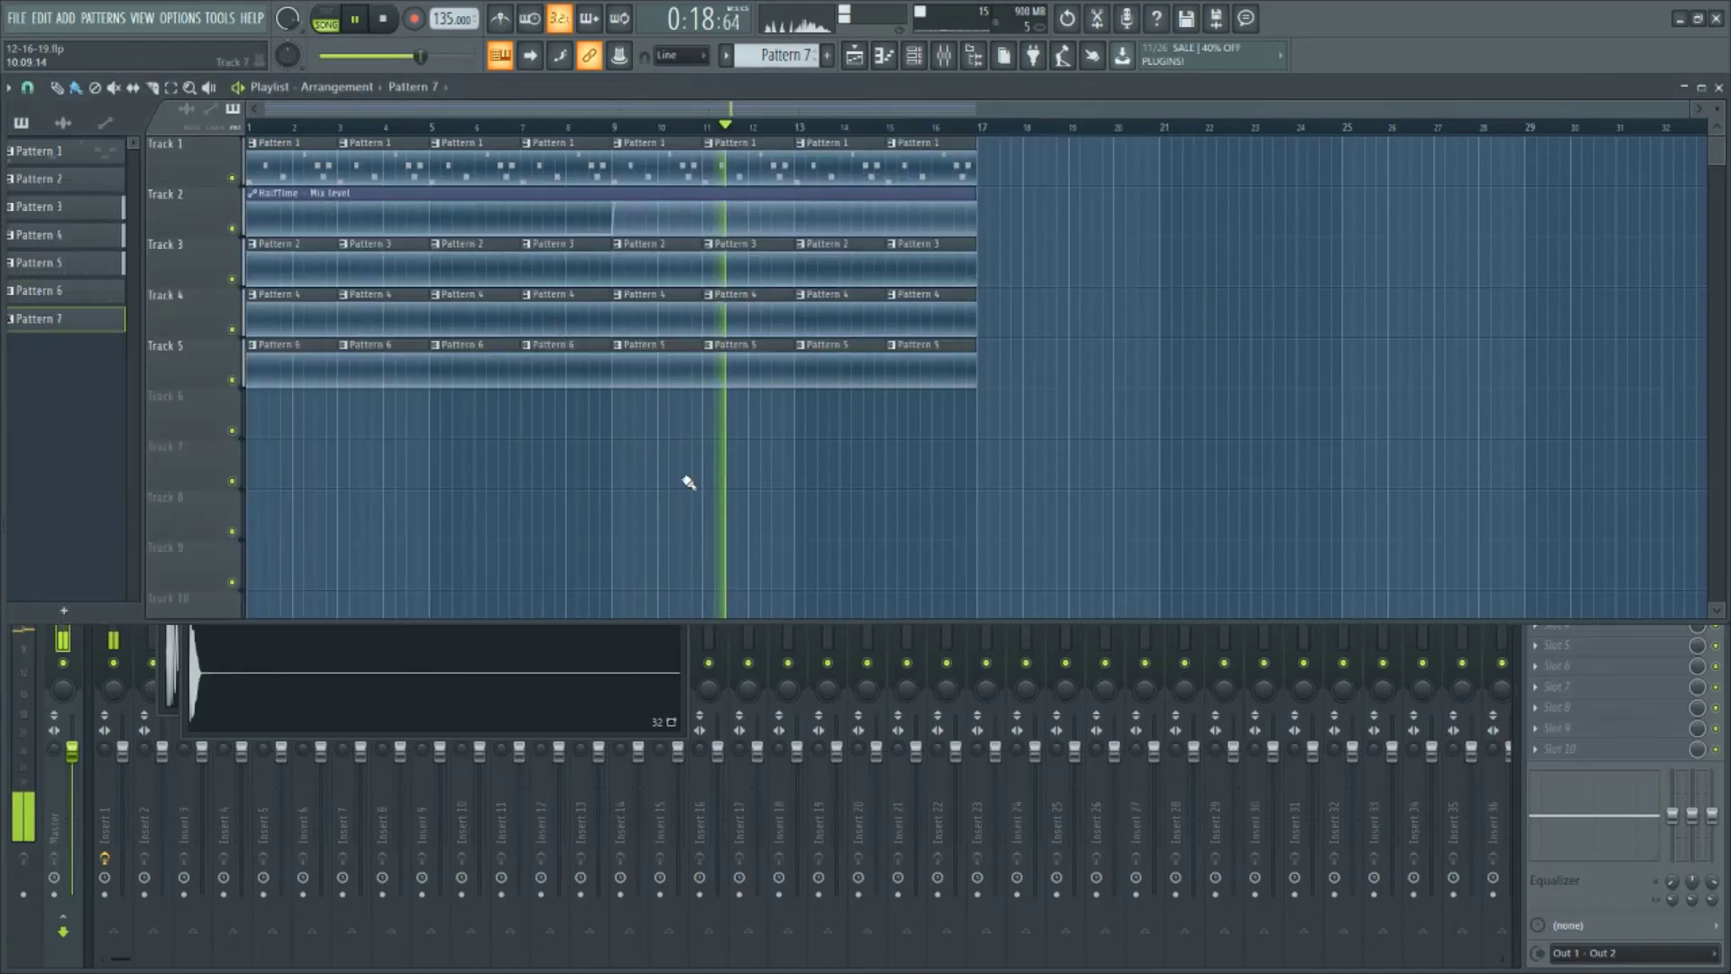
left_click(618, 421)
left_click(271, 432)
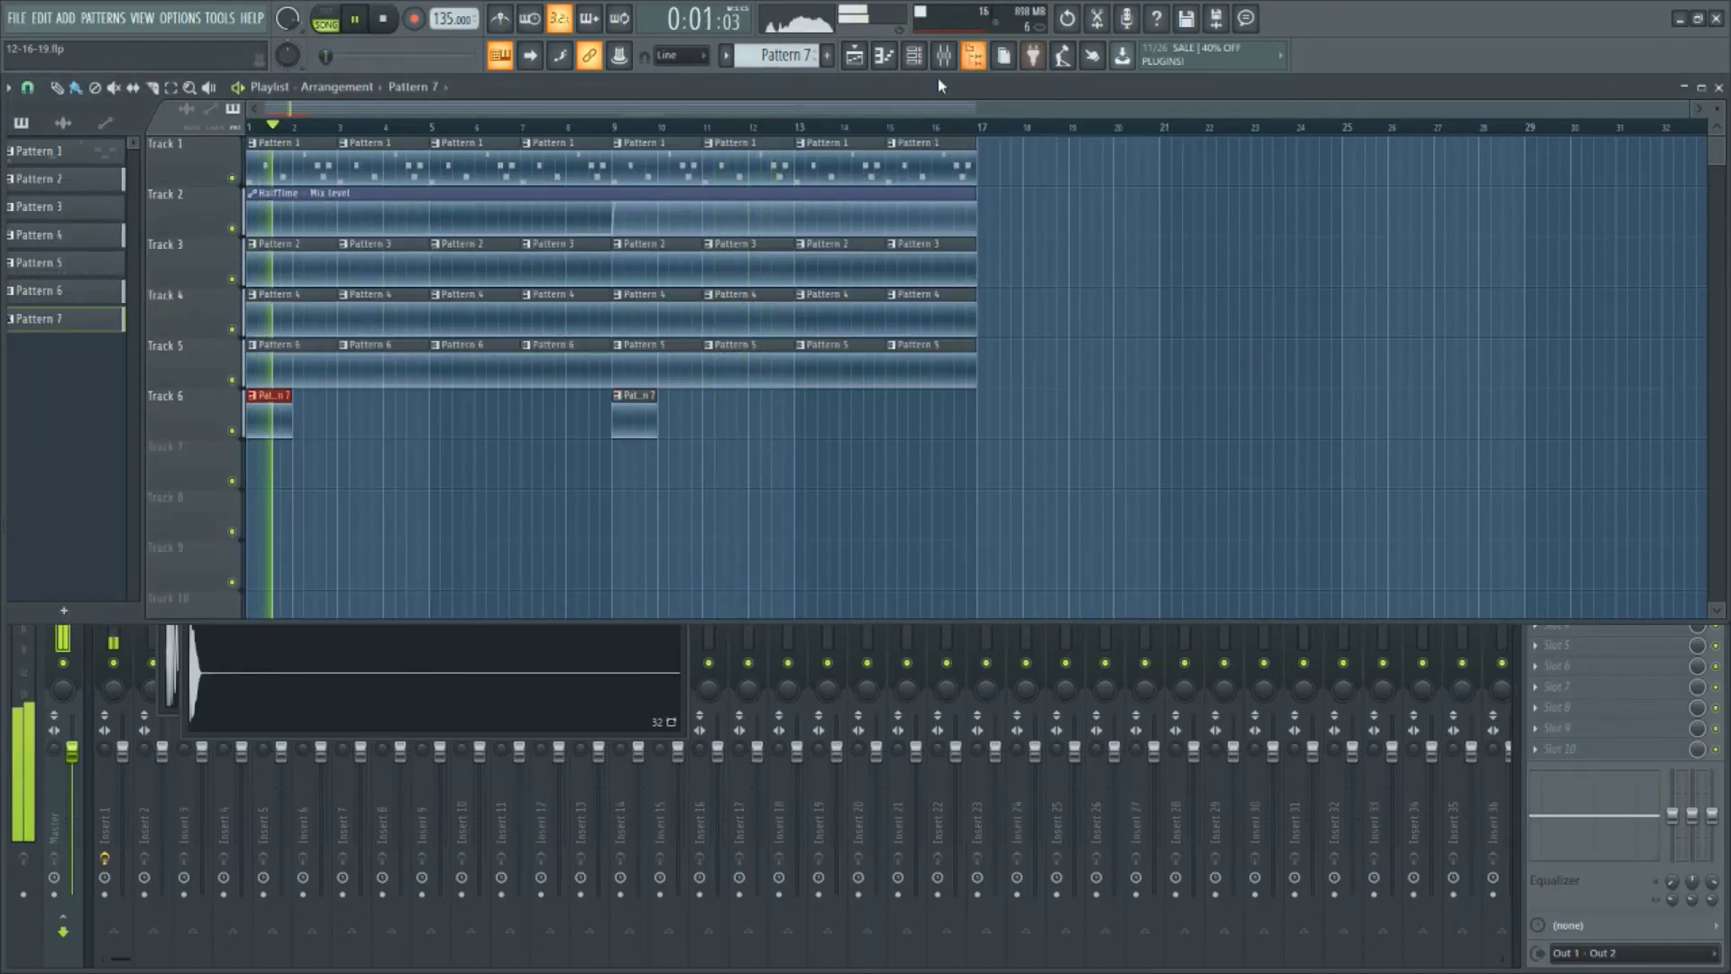
Add a fade-out to the Cym (TR) sample in its channel settings
left_click(913, 55)
left_click(676, 317)
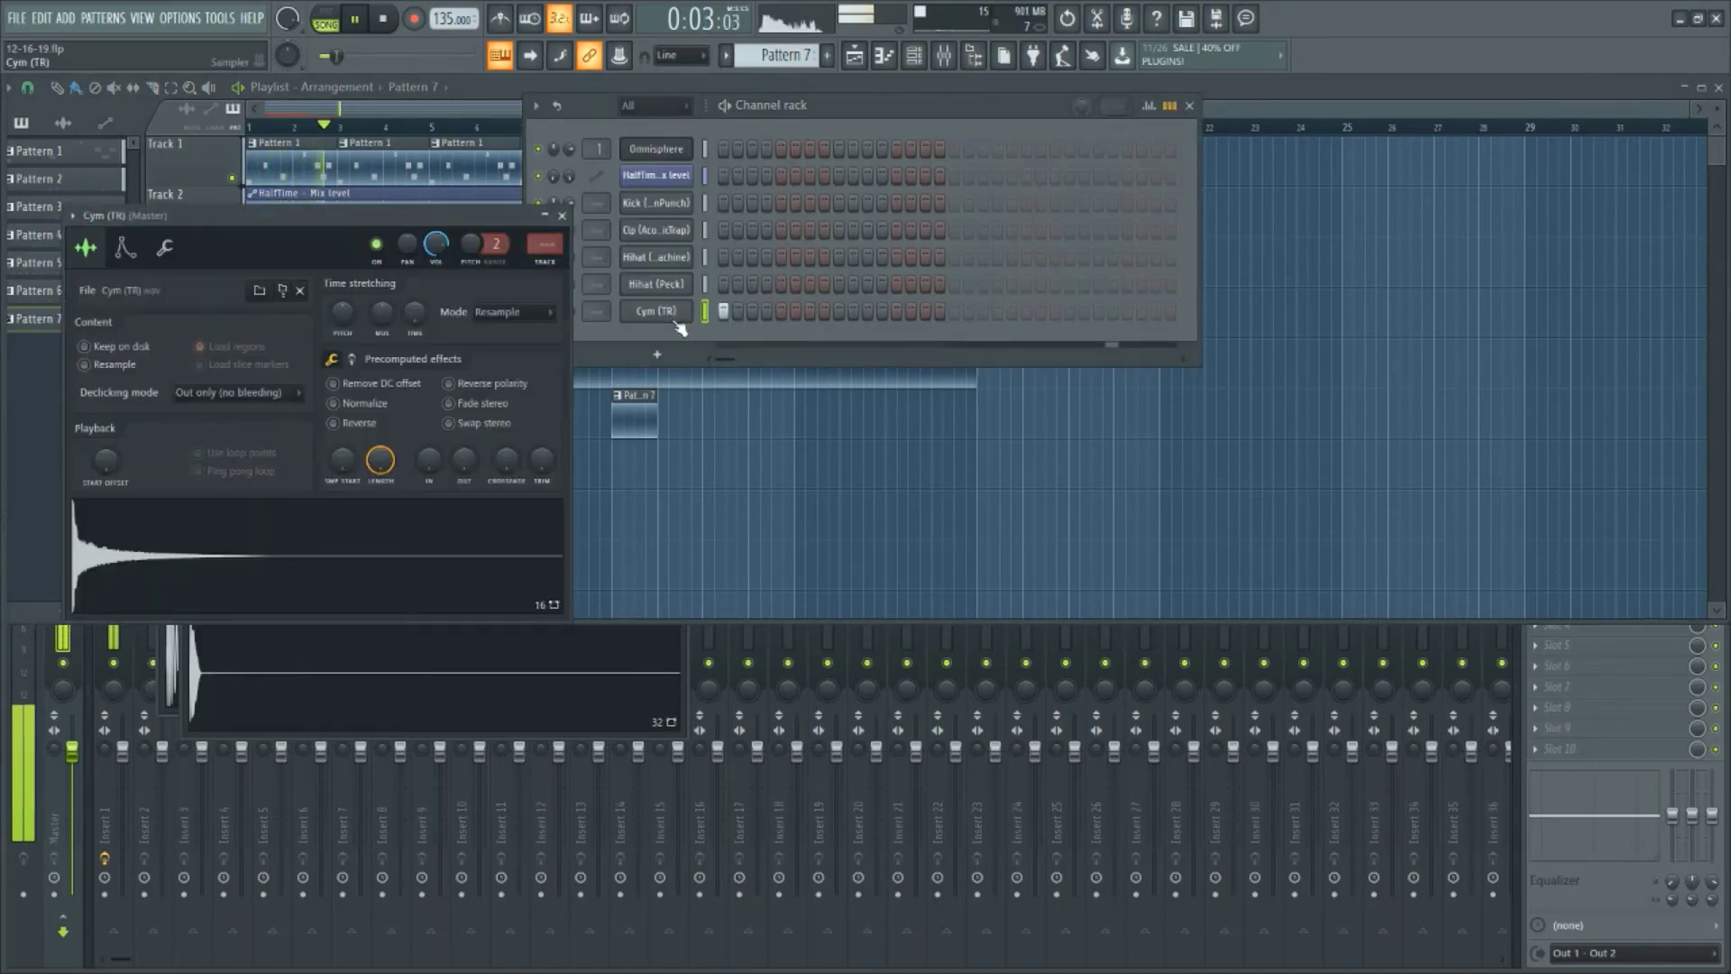
left_click(167, 249)
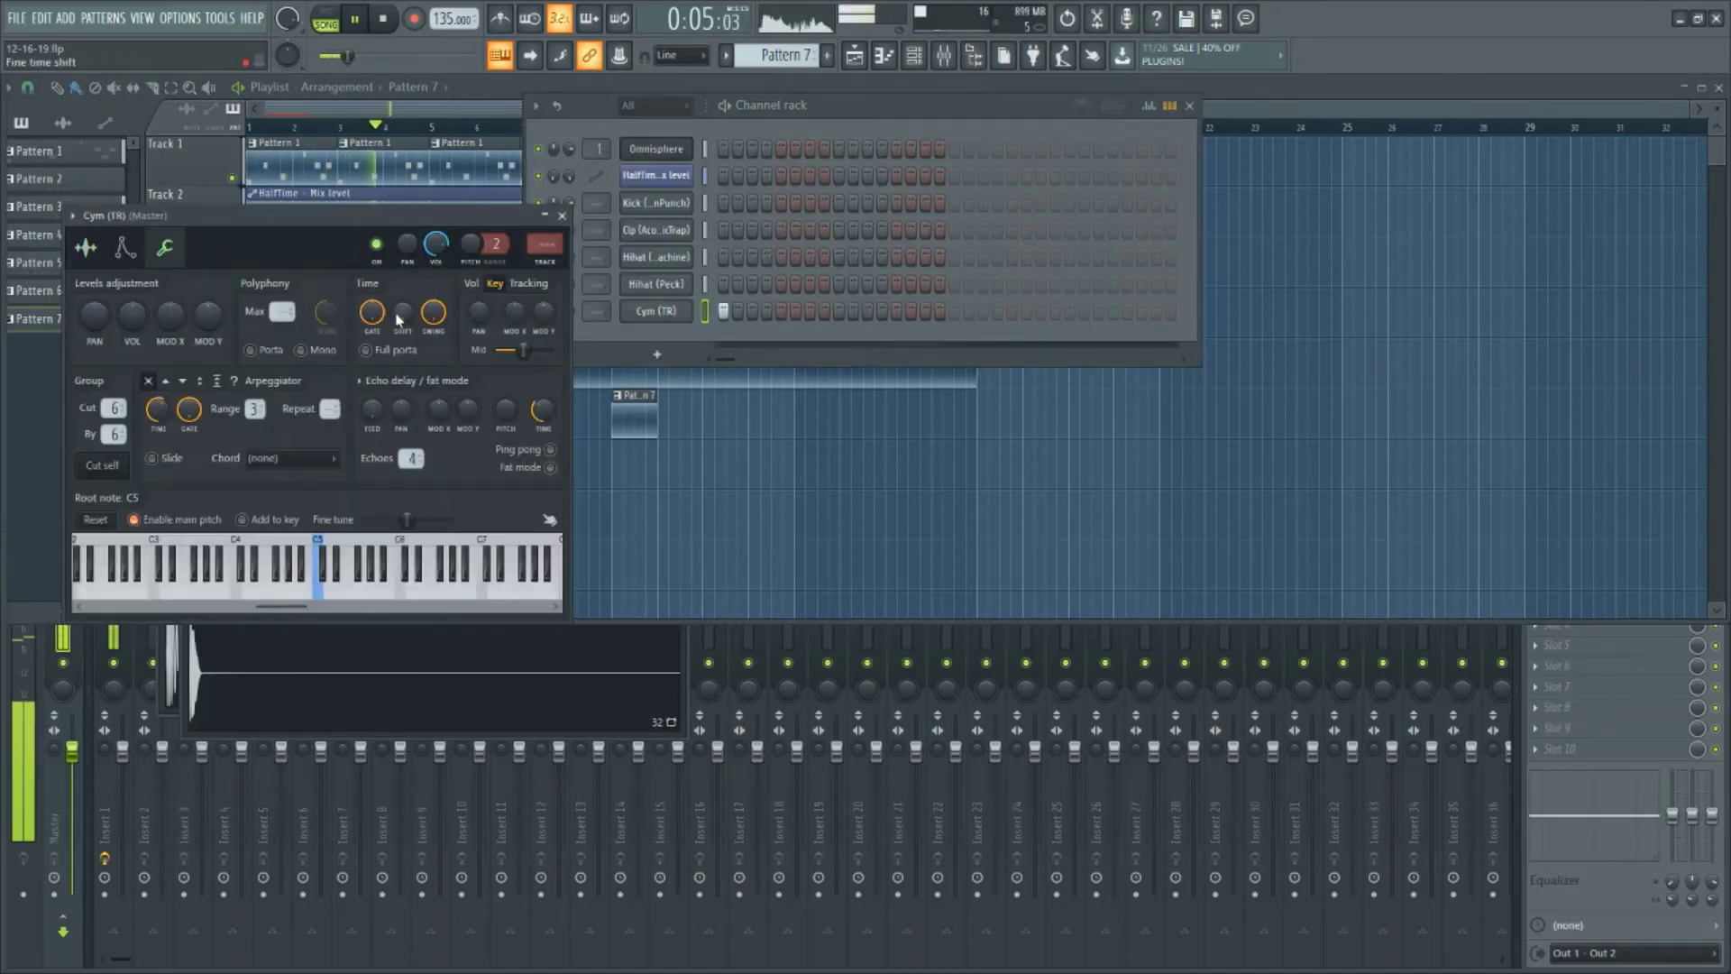
left_click(86, 248)
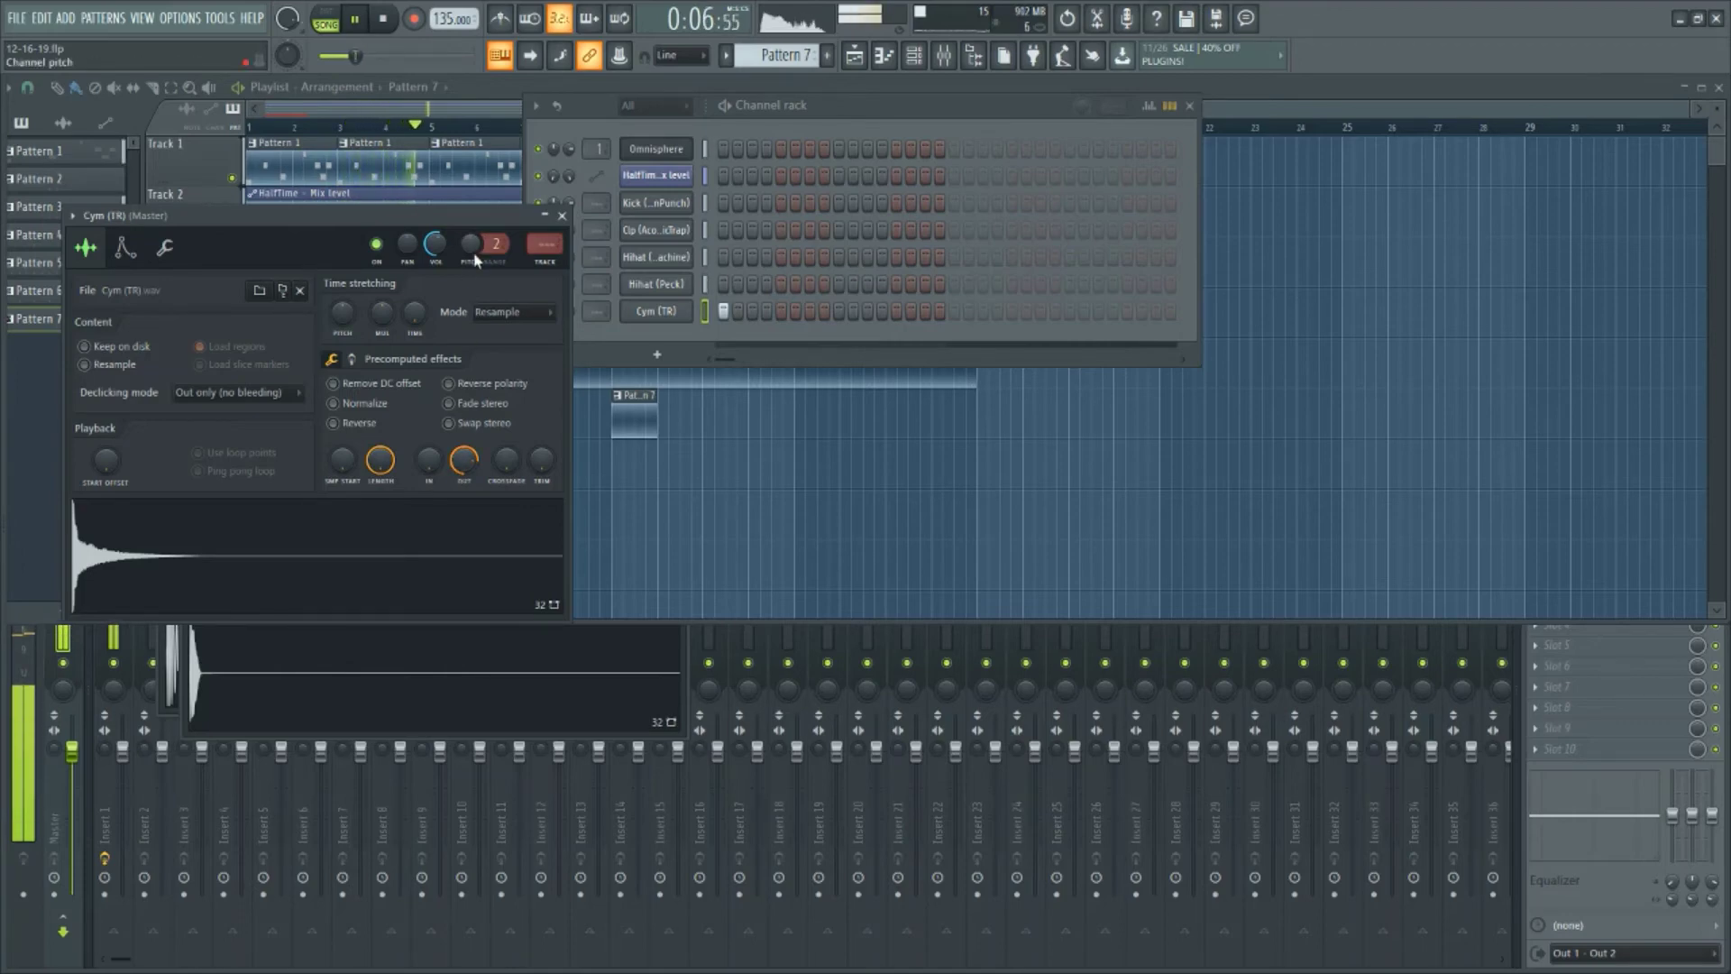
left_click(163, 253)
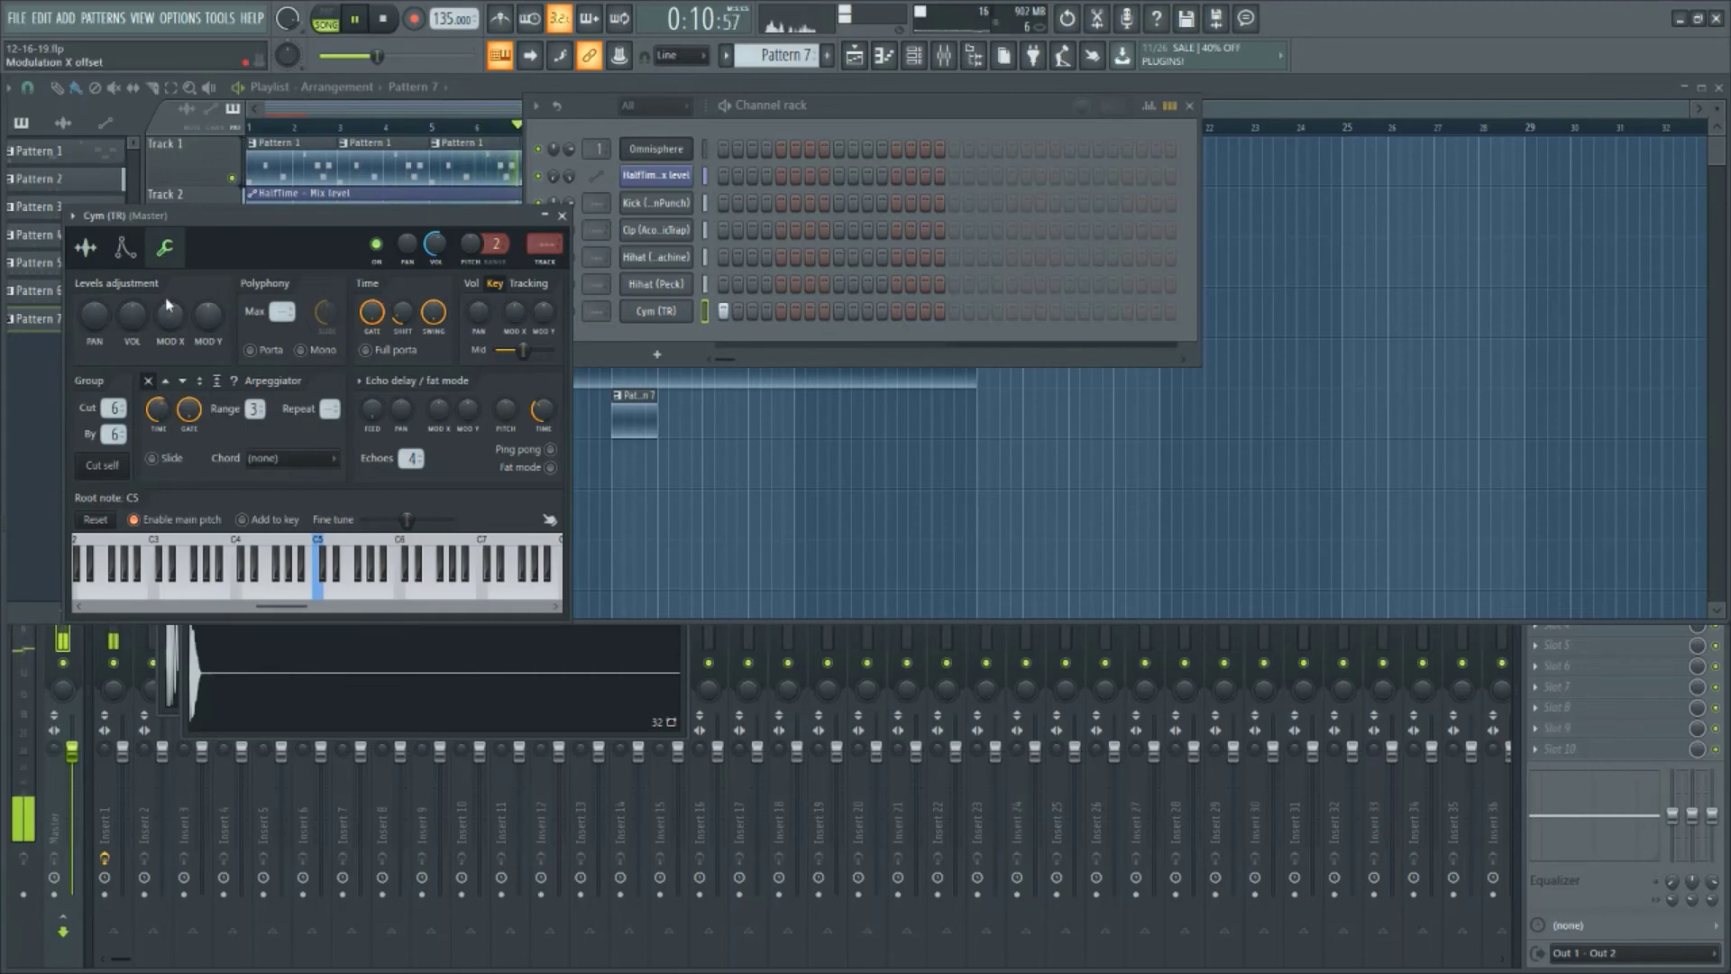
left_click(85, 249)
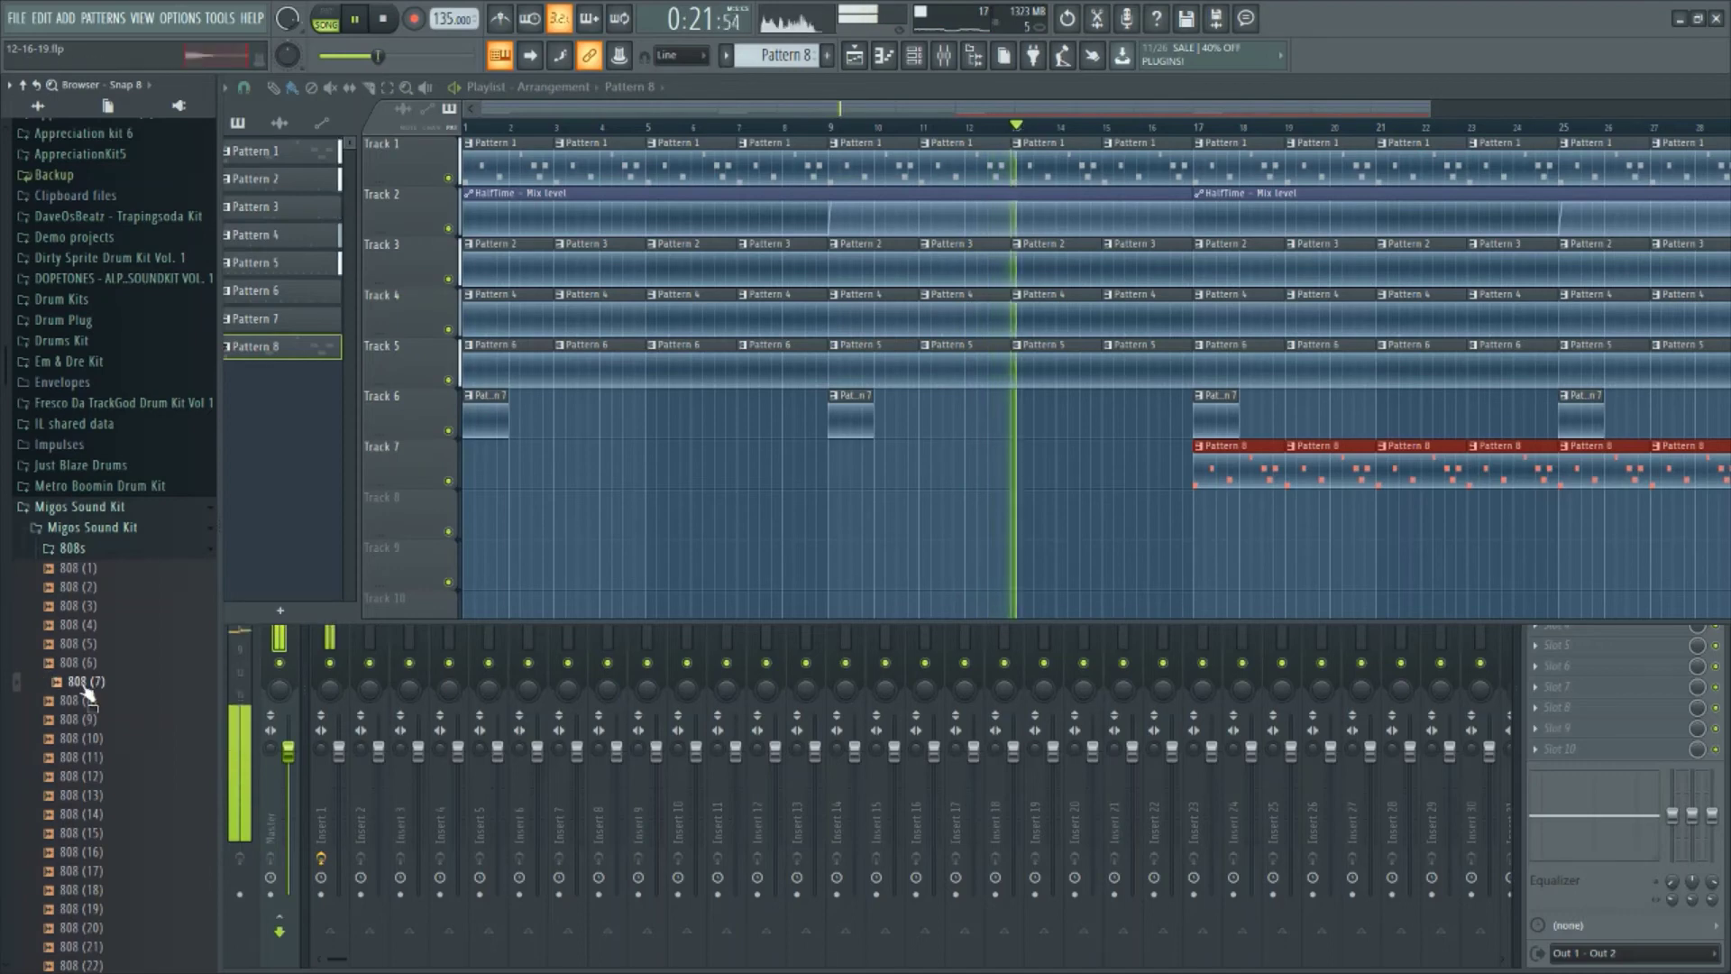
Audition the Migos Sound Kit 808s, load 808 (6) into a new channel and open its sample in the audio editor
left_click(85, 724)
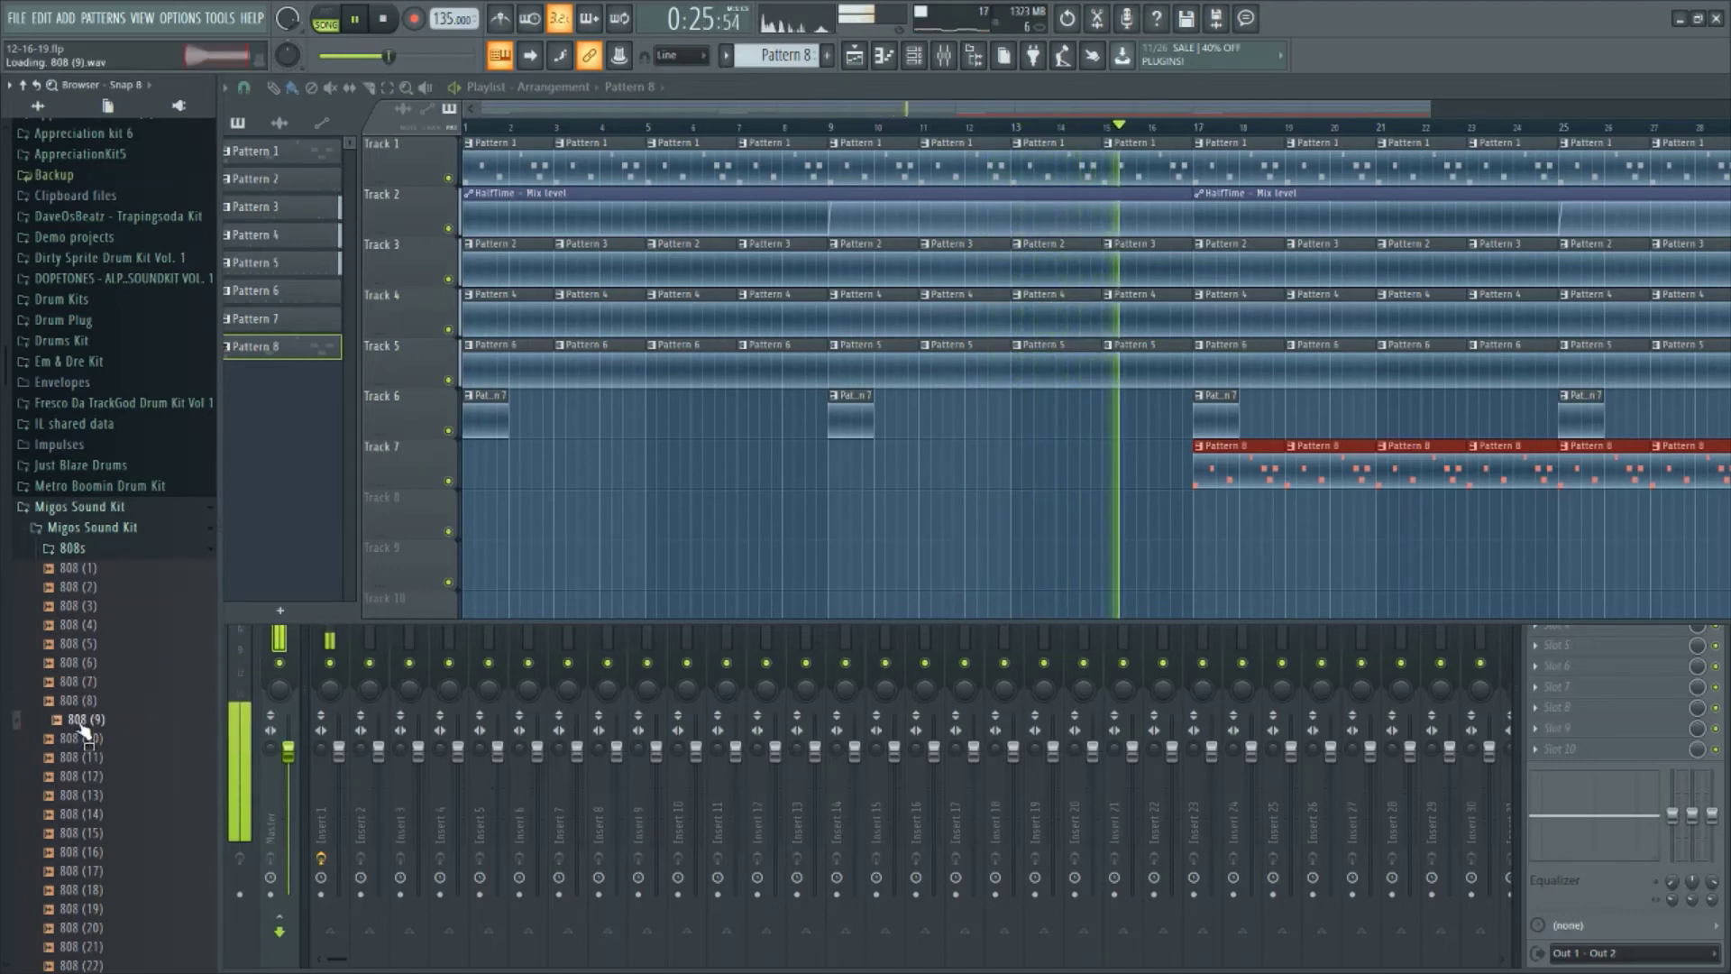
left_click(72, 758)
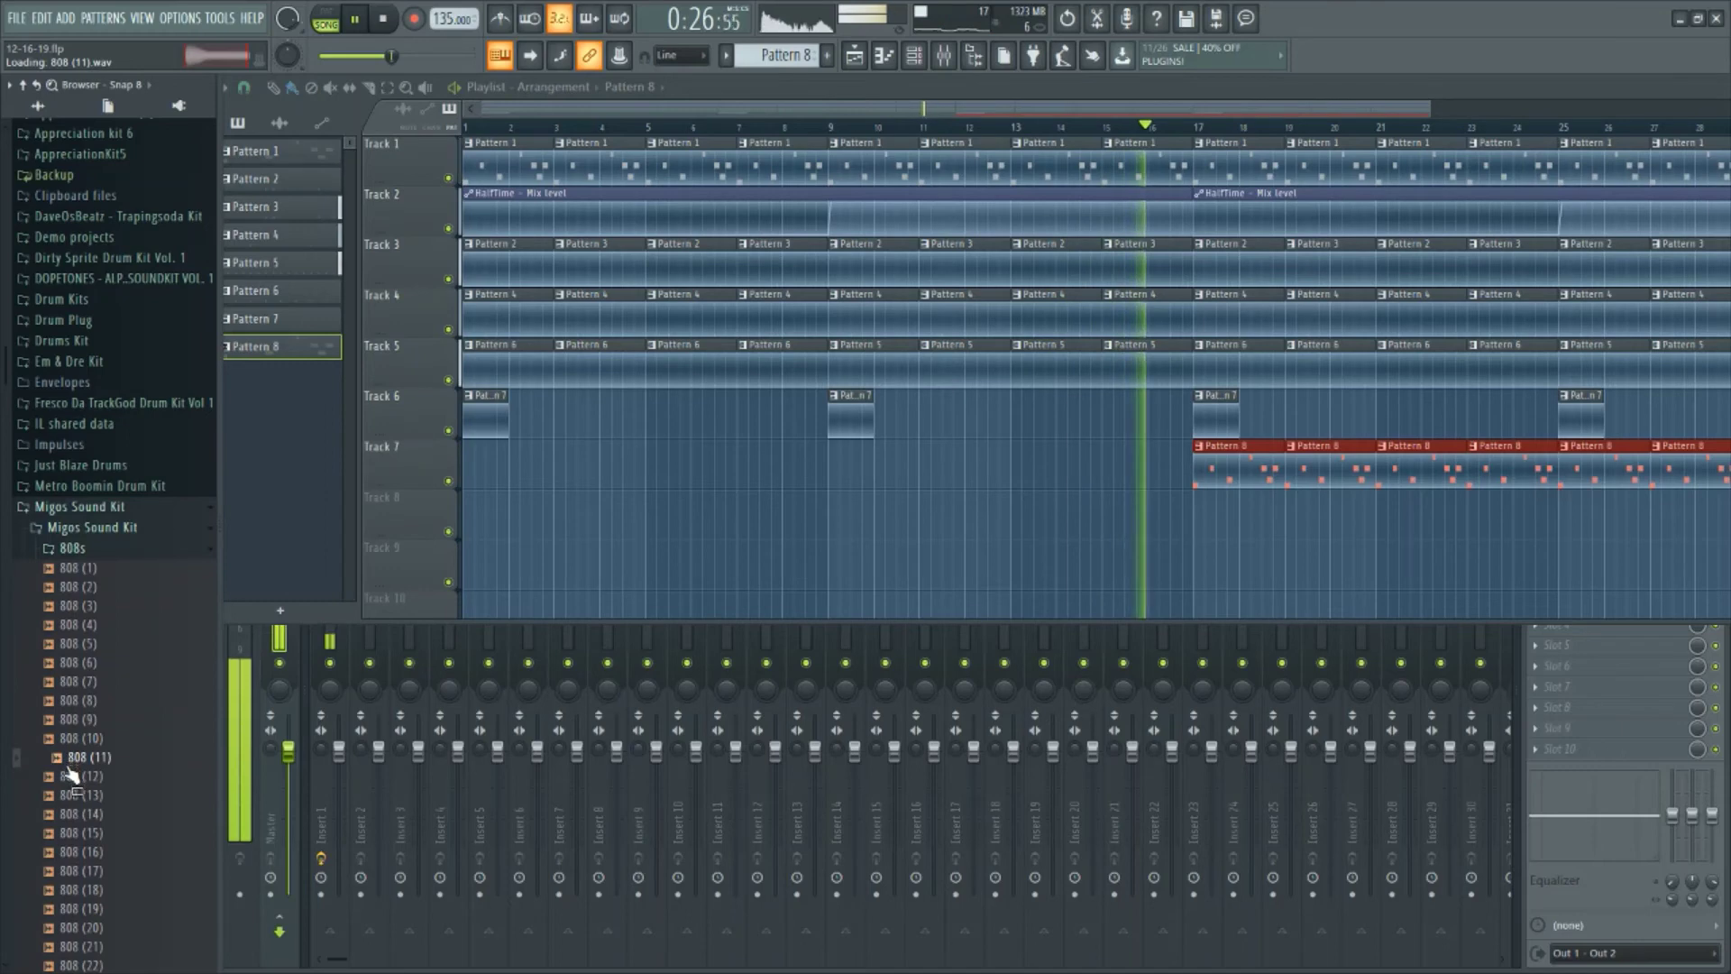
left_click(92, 668)
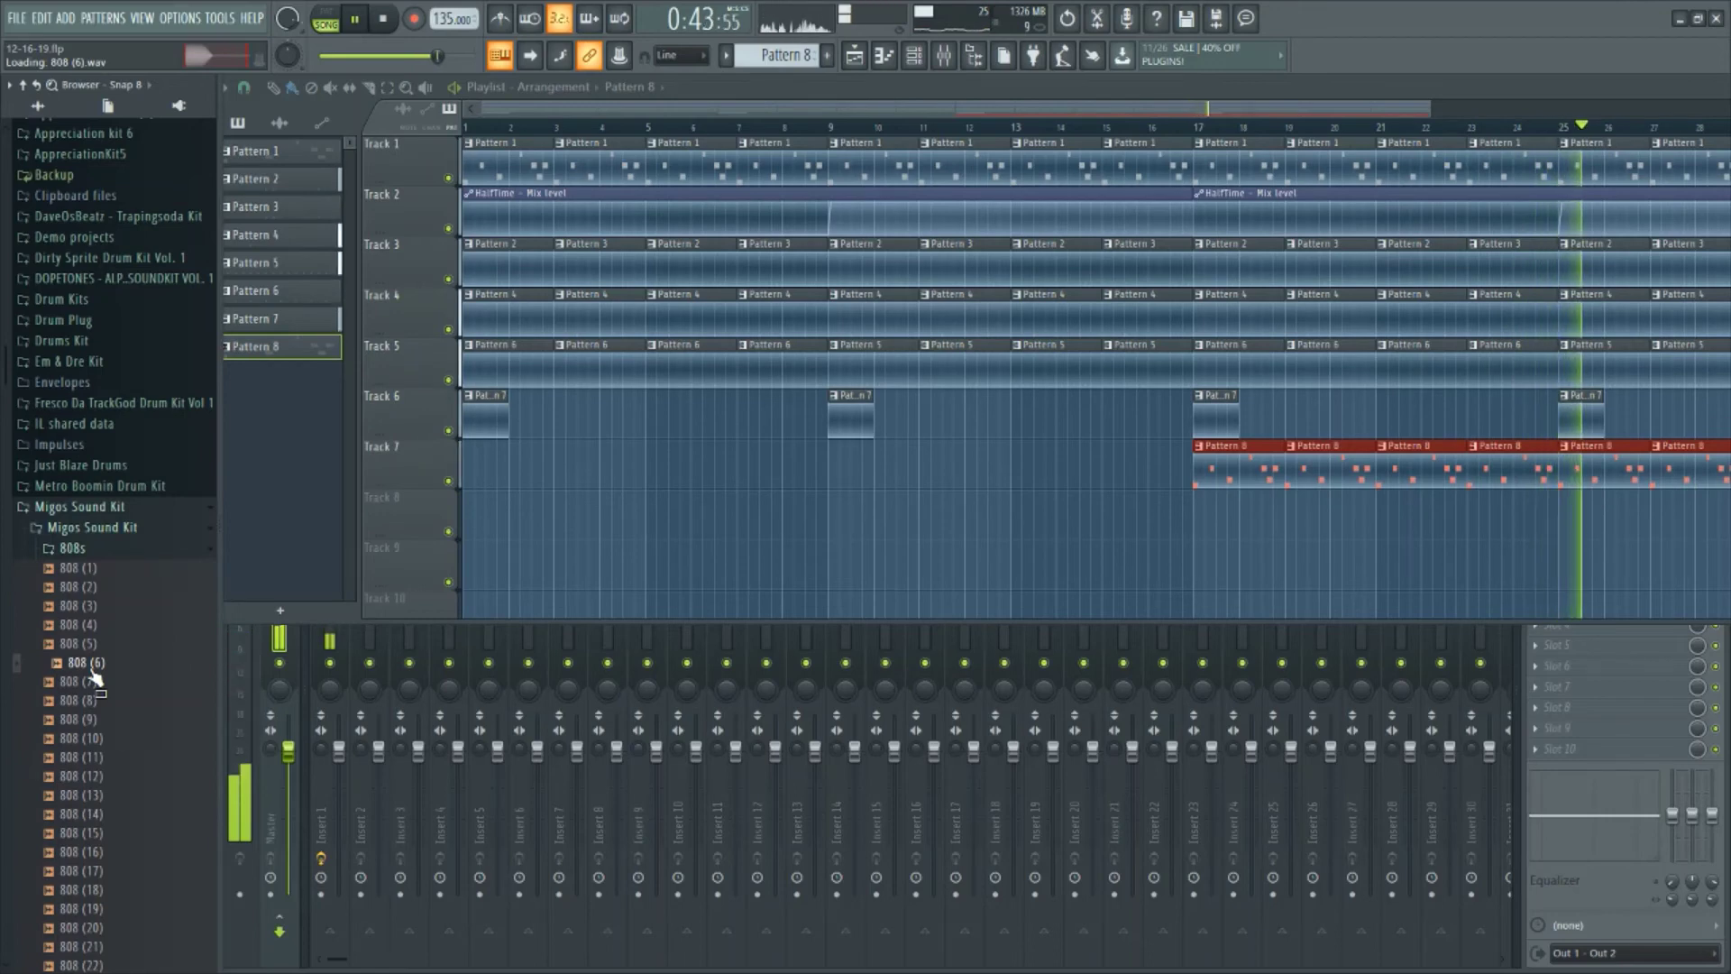
right_click(97, 662)
left_click(108, 681)
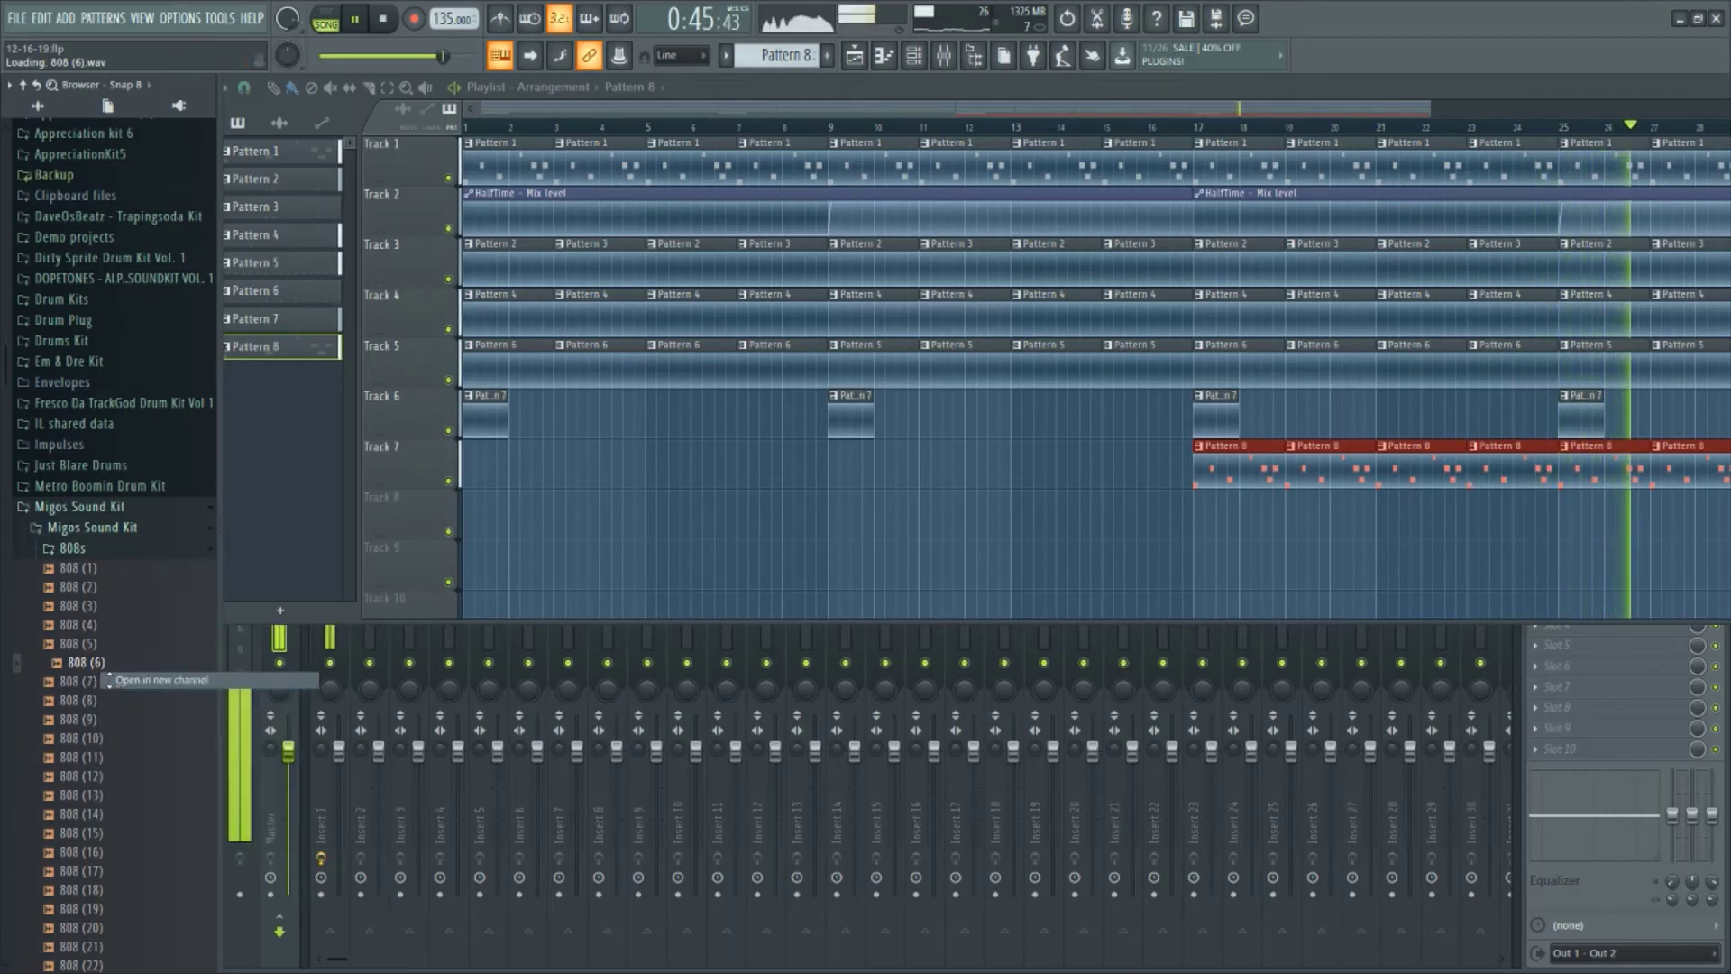
right_click(245, 610)
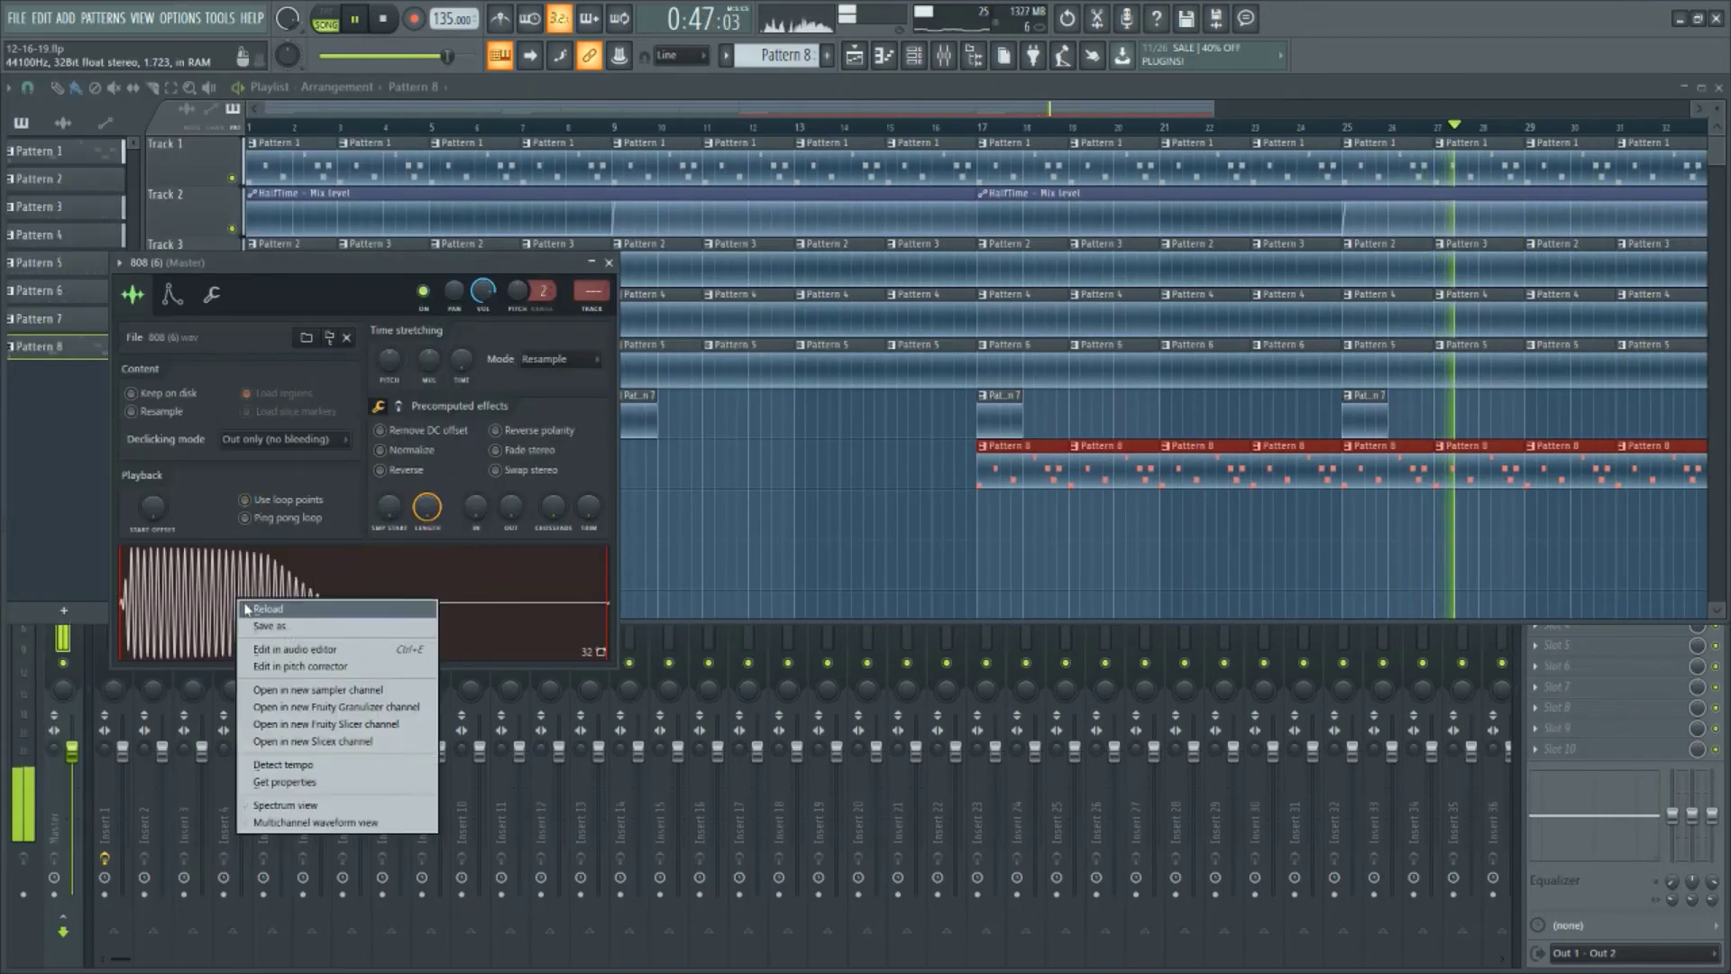
left_click(307, 651)
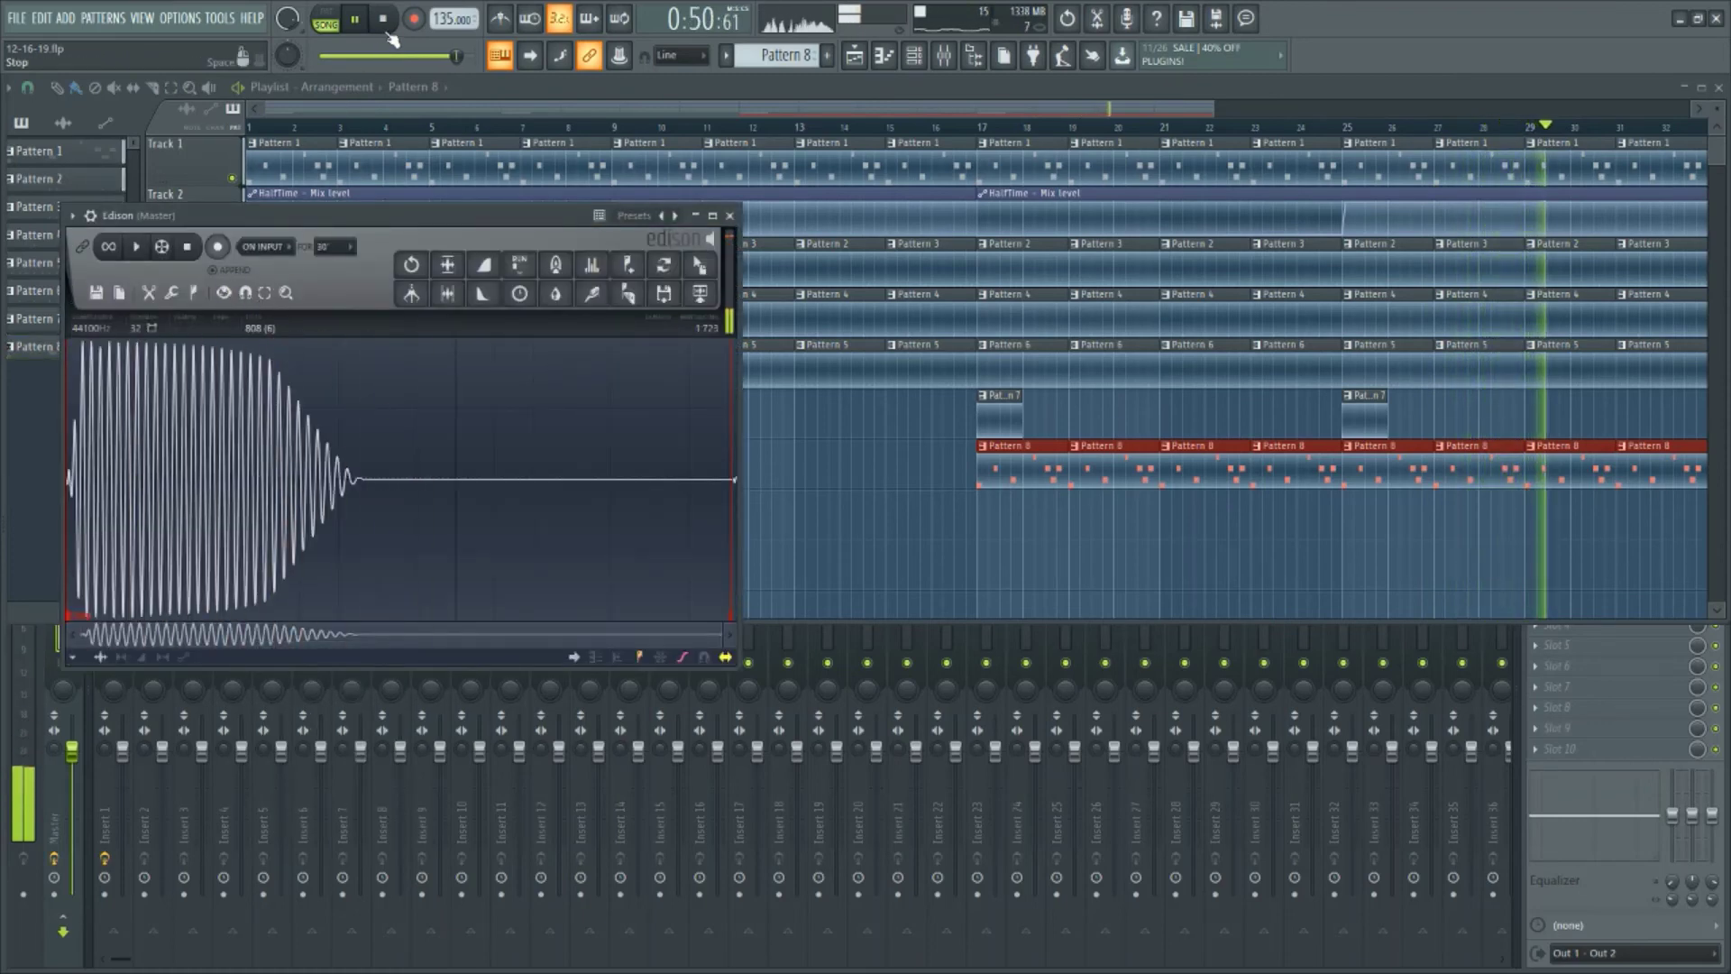
Stop playback, detect the pitch regions of the 808 (6) sample in the audio editor and close the editor
key("space")
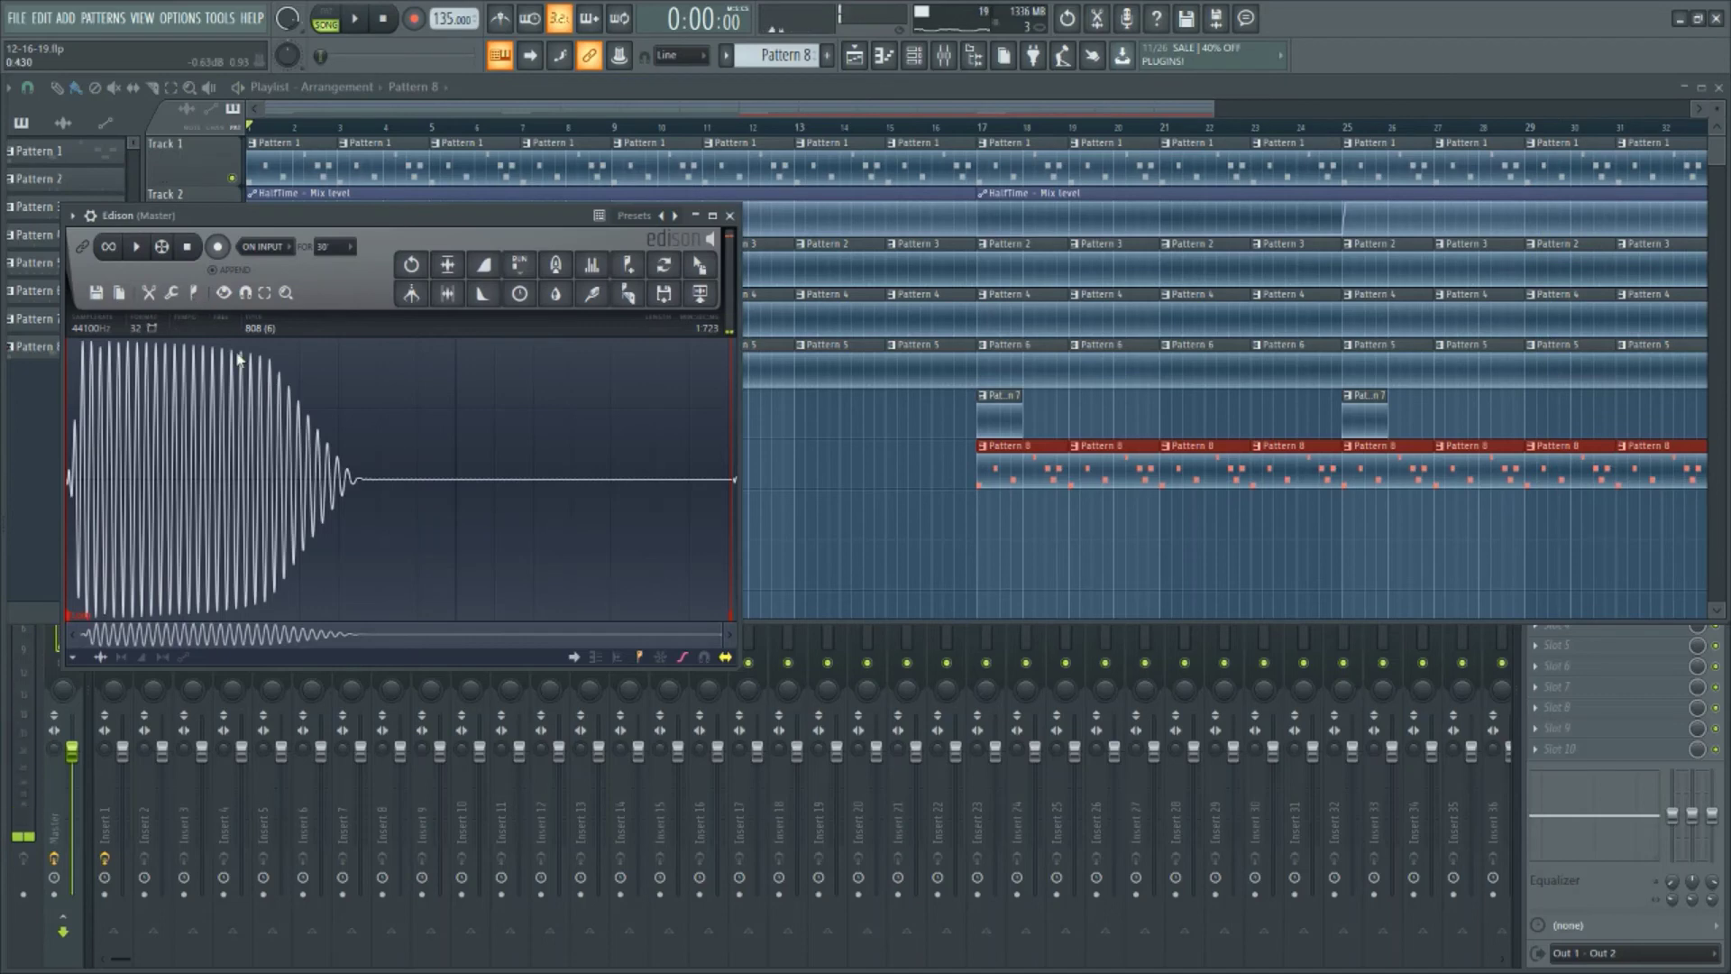
left_click(196, 294)
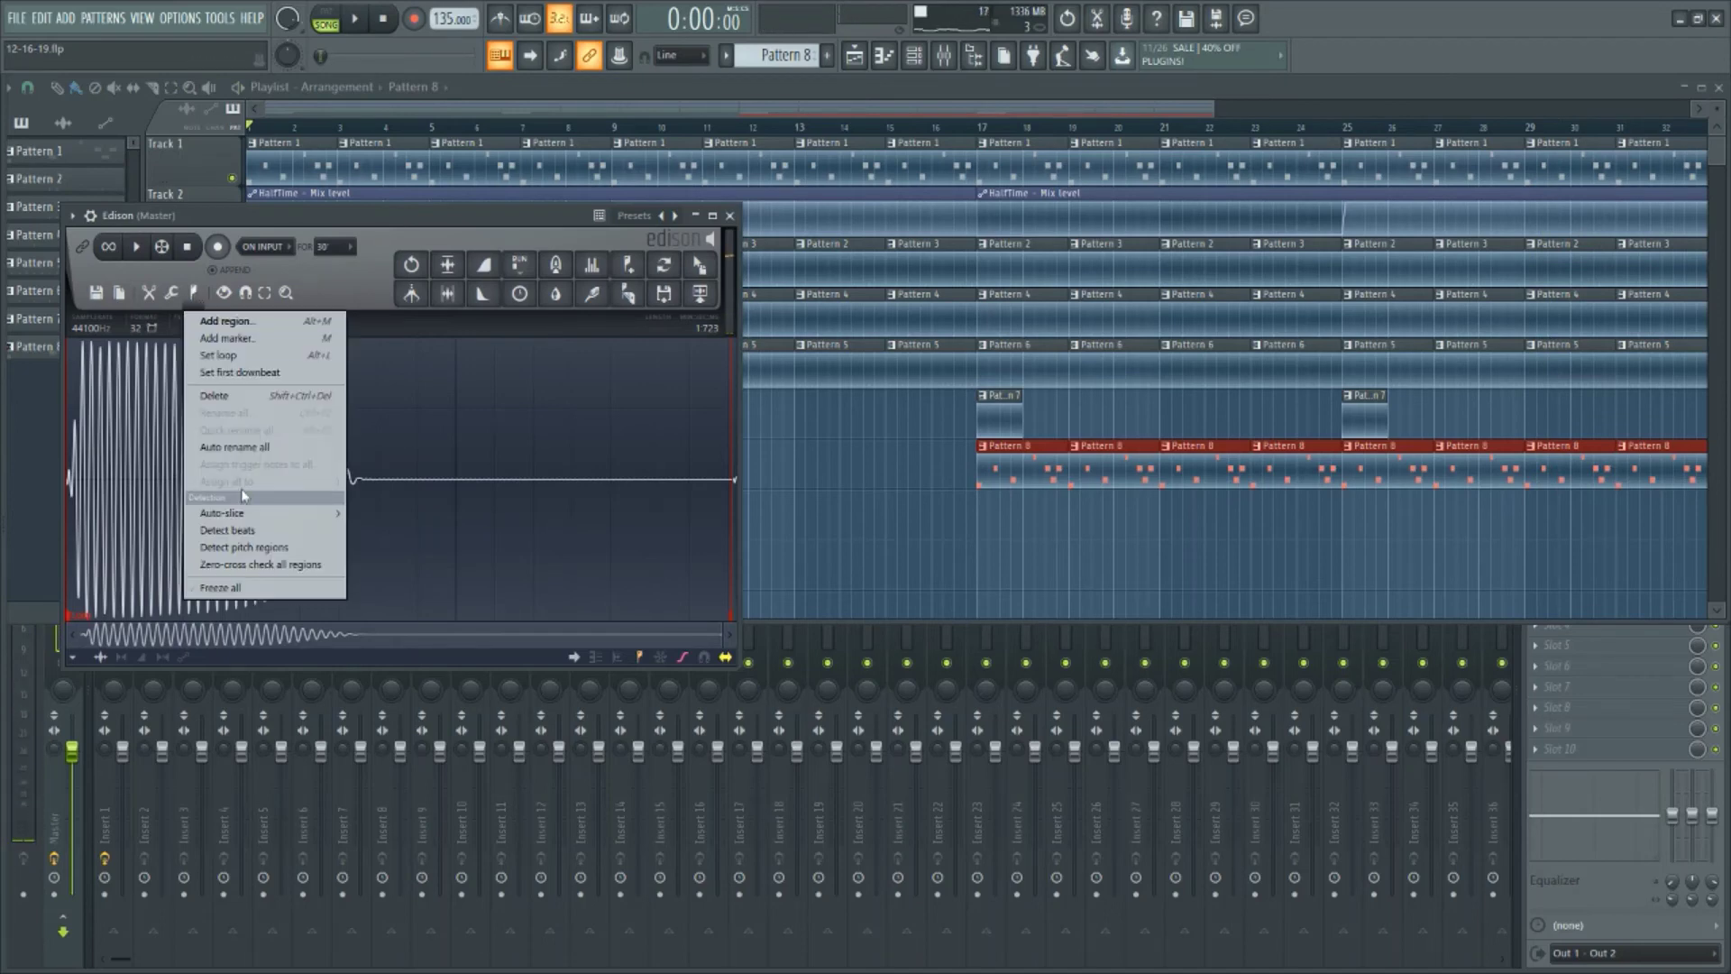
left_click(268, 548)
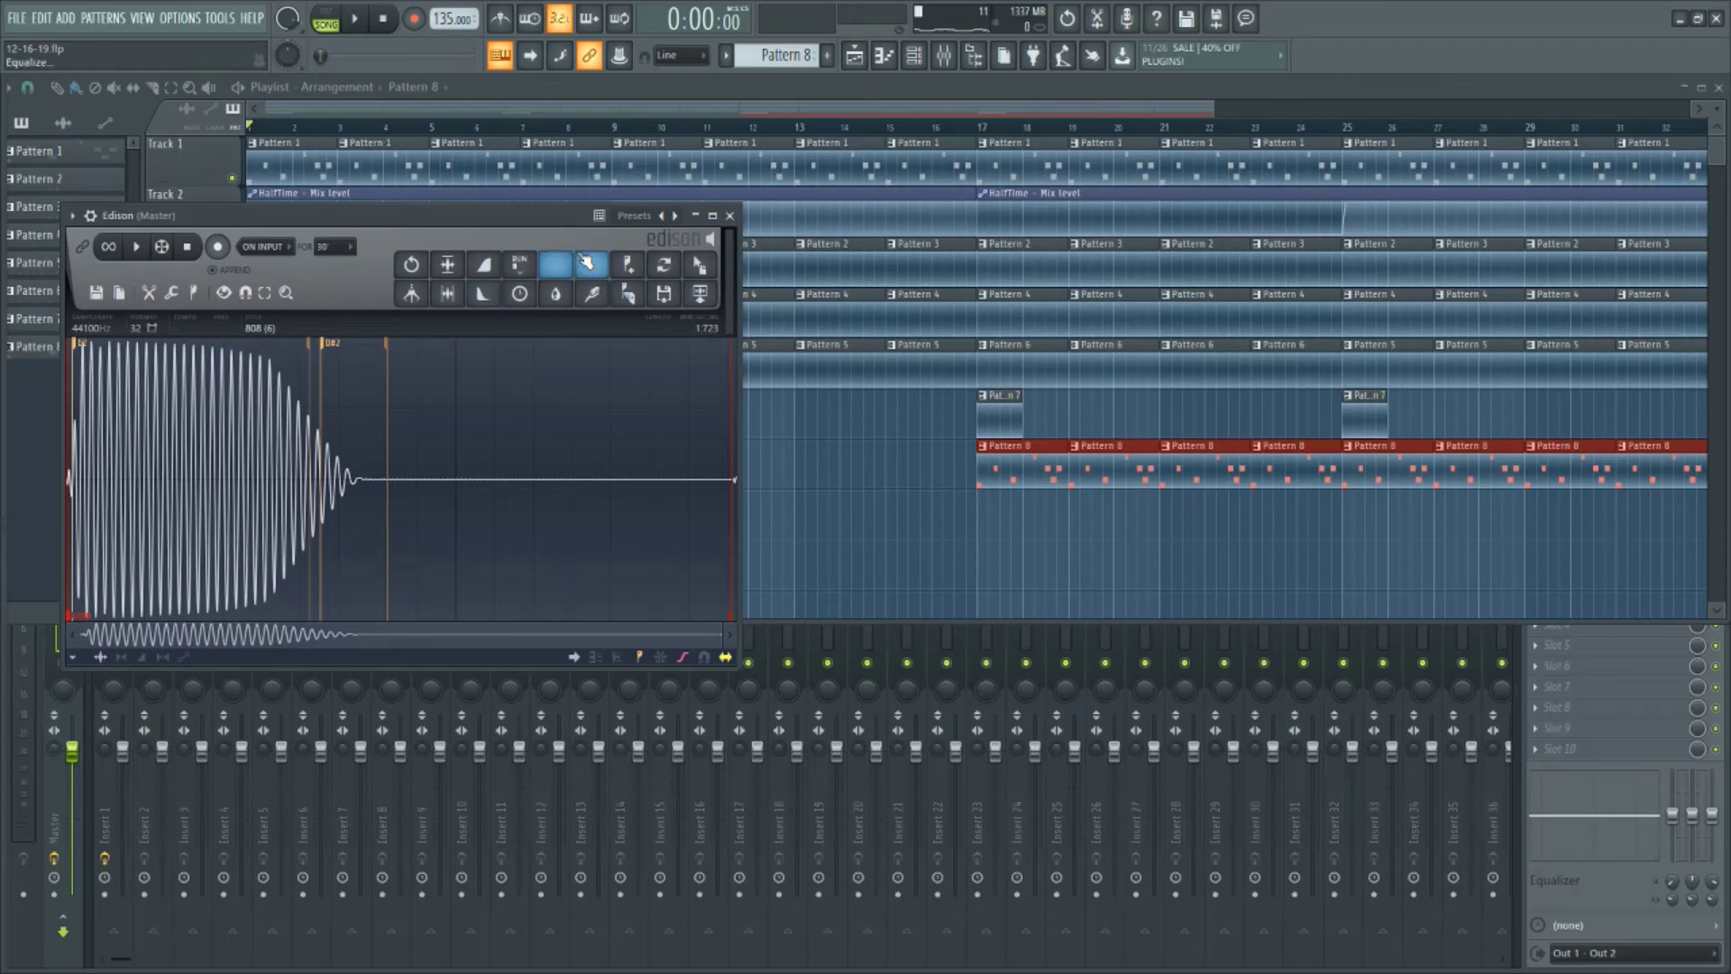
left_click(730, 215)
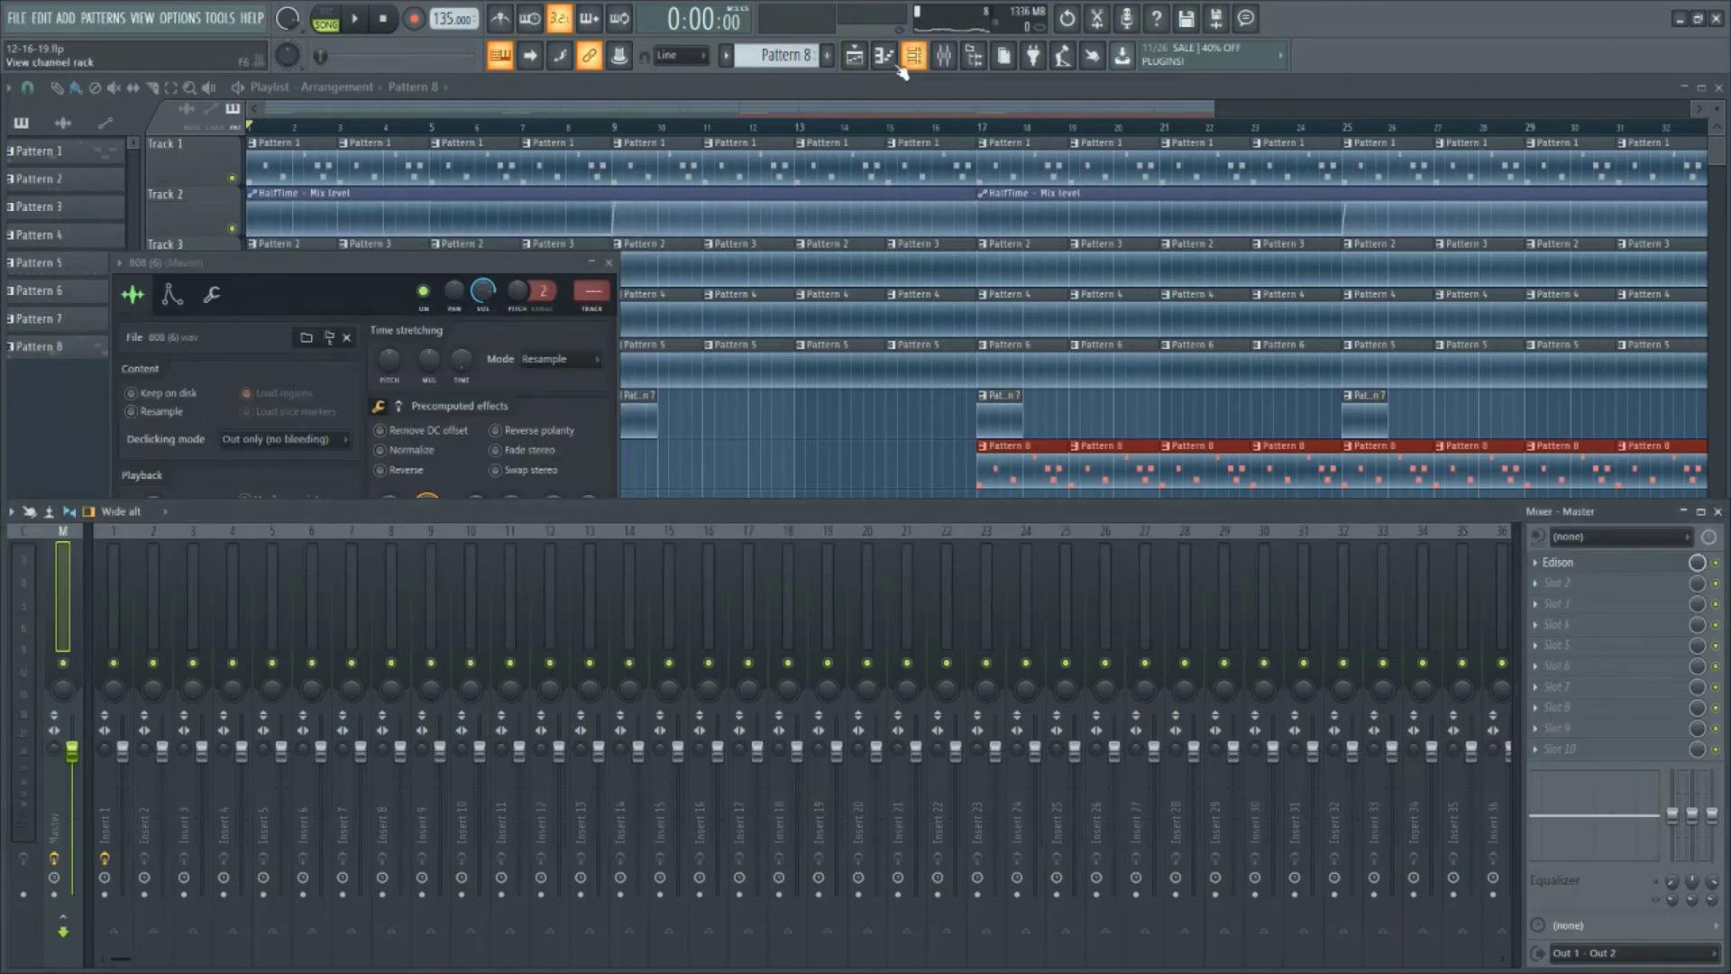
Set the root note of the 808 (6) channel to E5 in its envelope and instrument settings
left_click(400, 267)
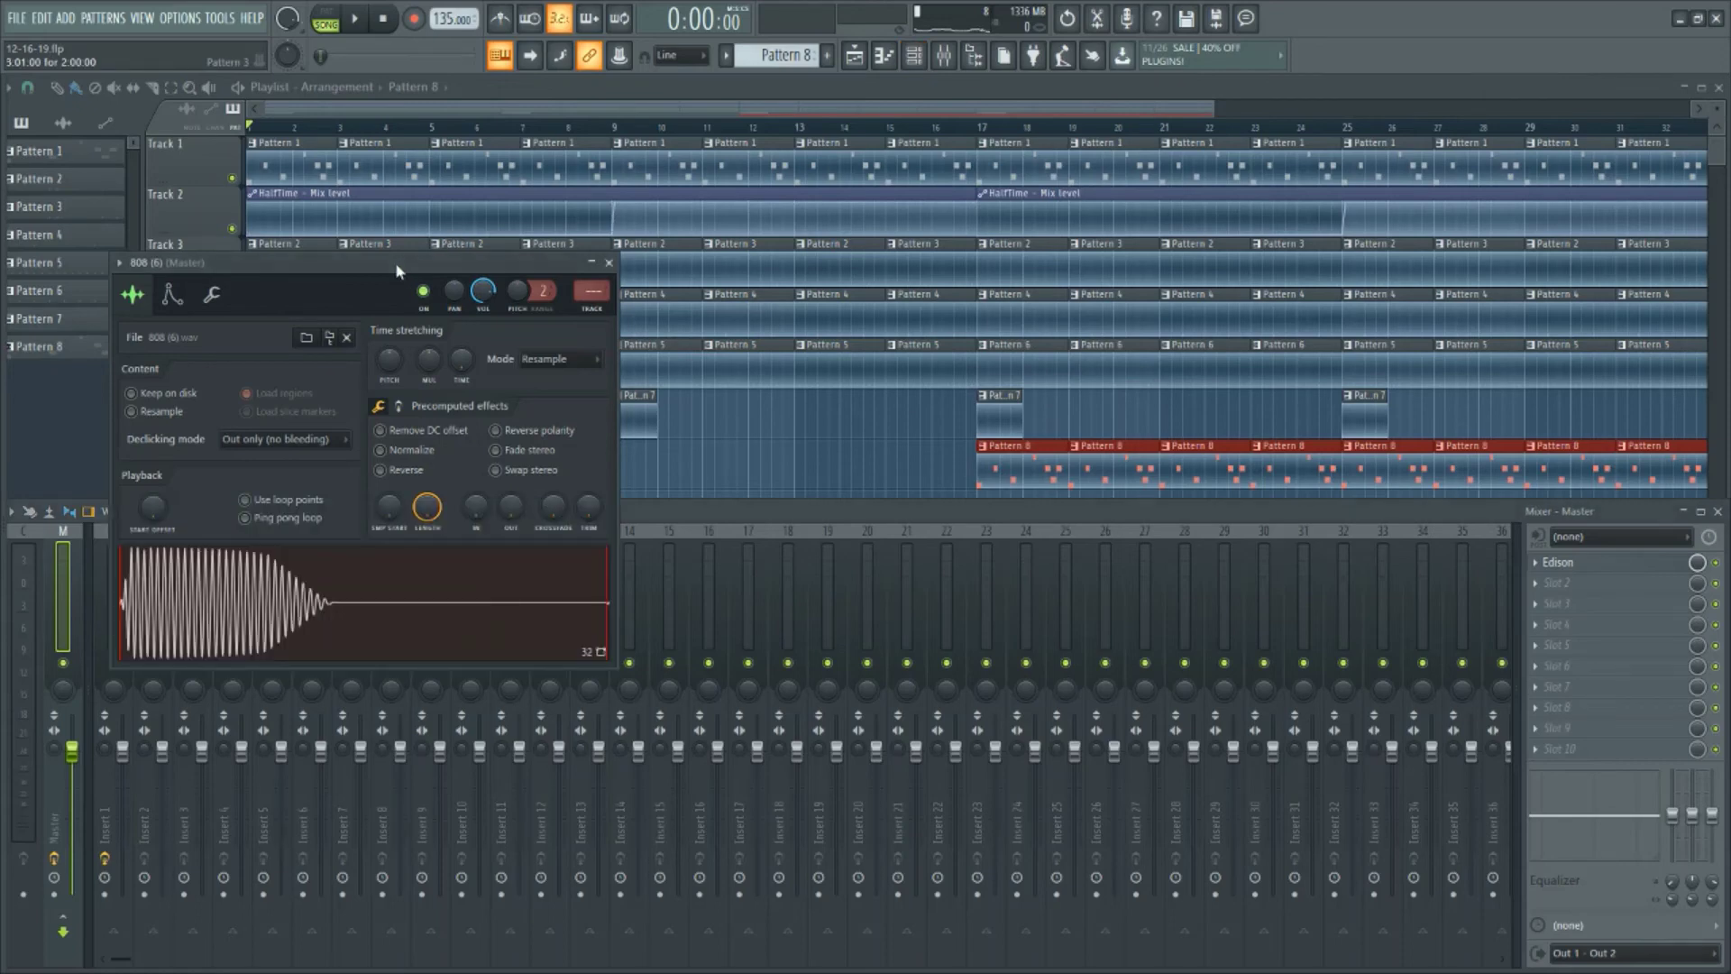
left_click(172, 298)
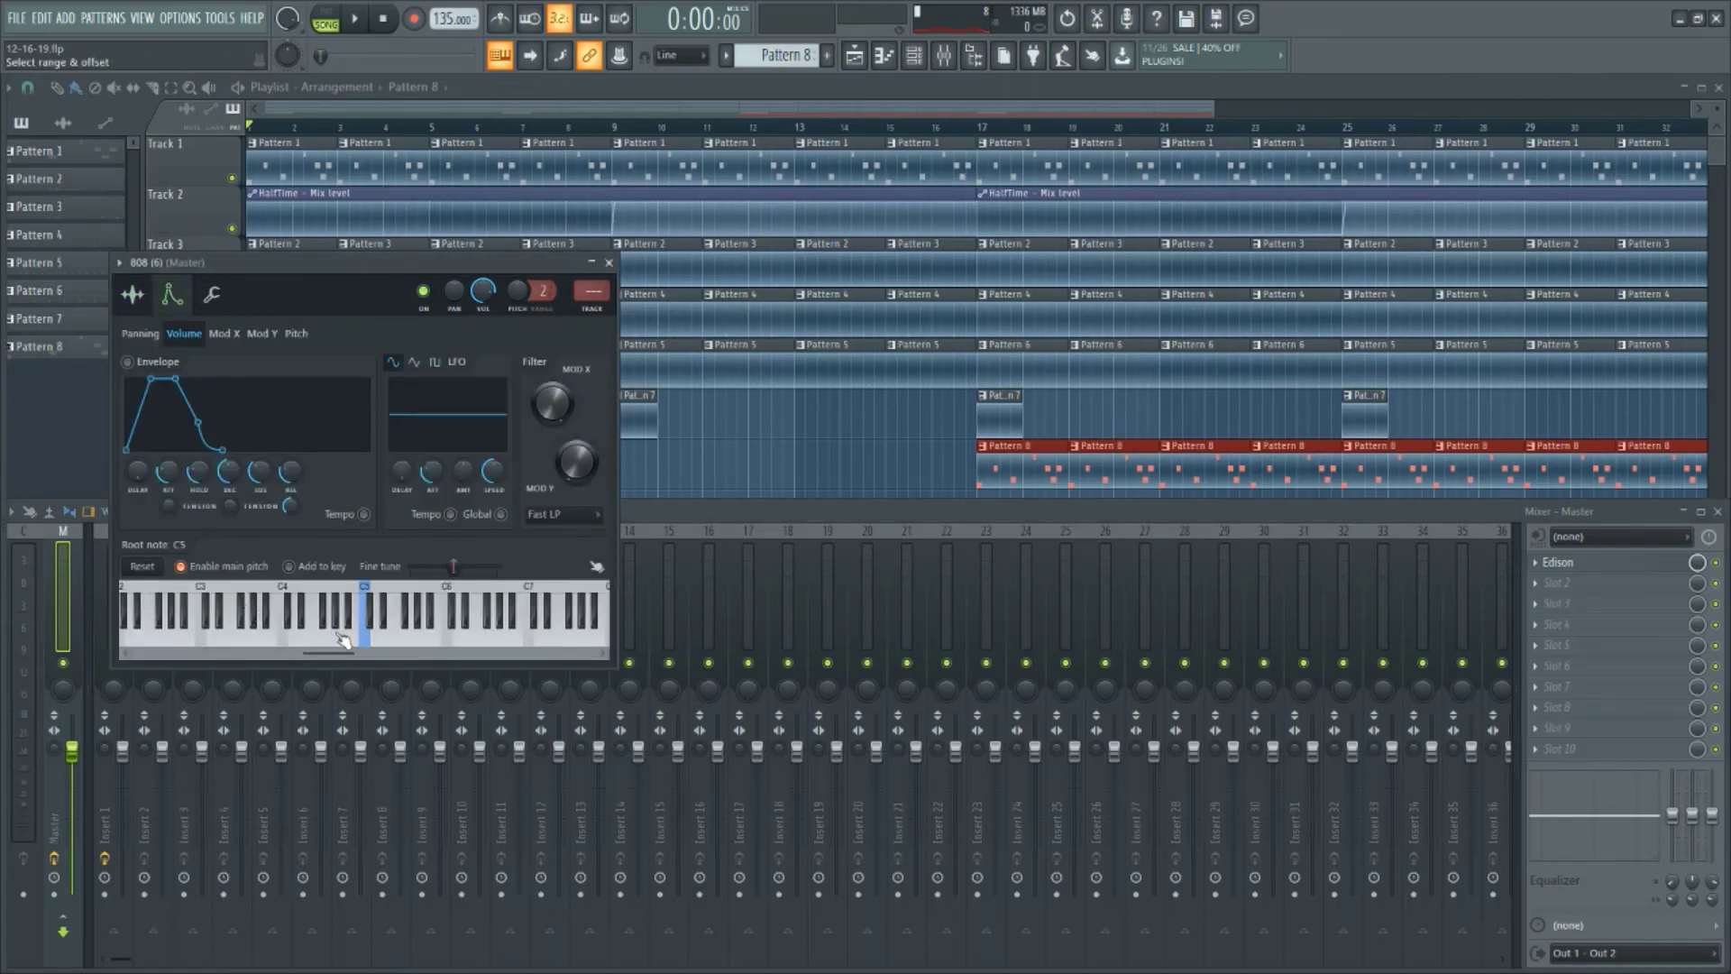
scroll(762, 58, "up", 1)
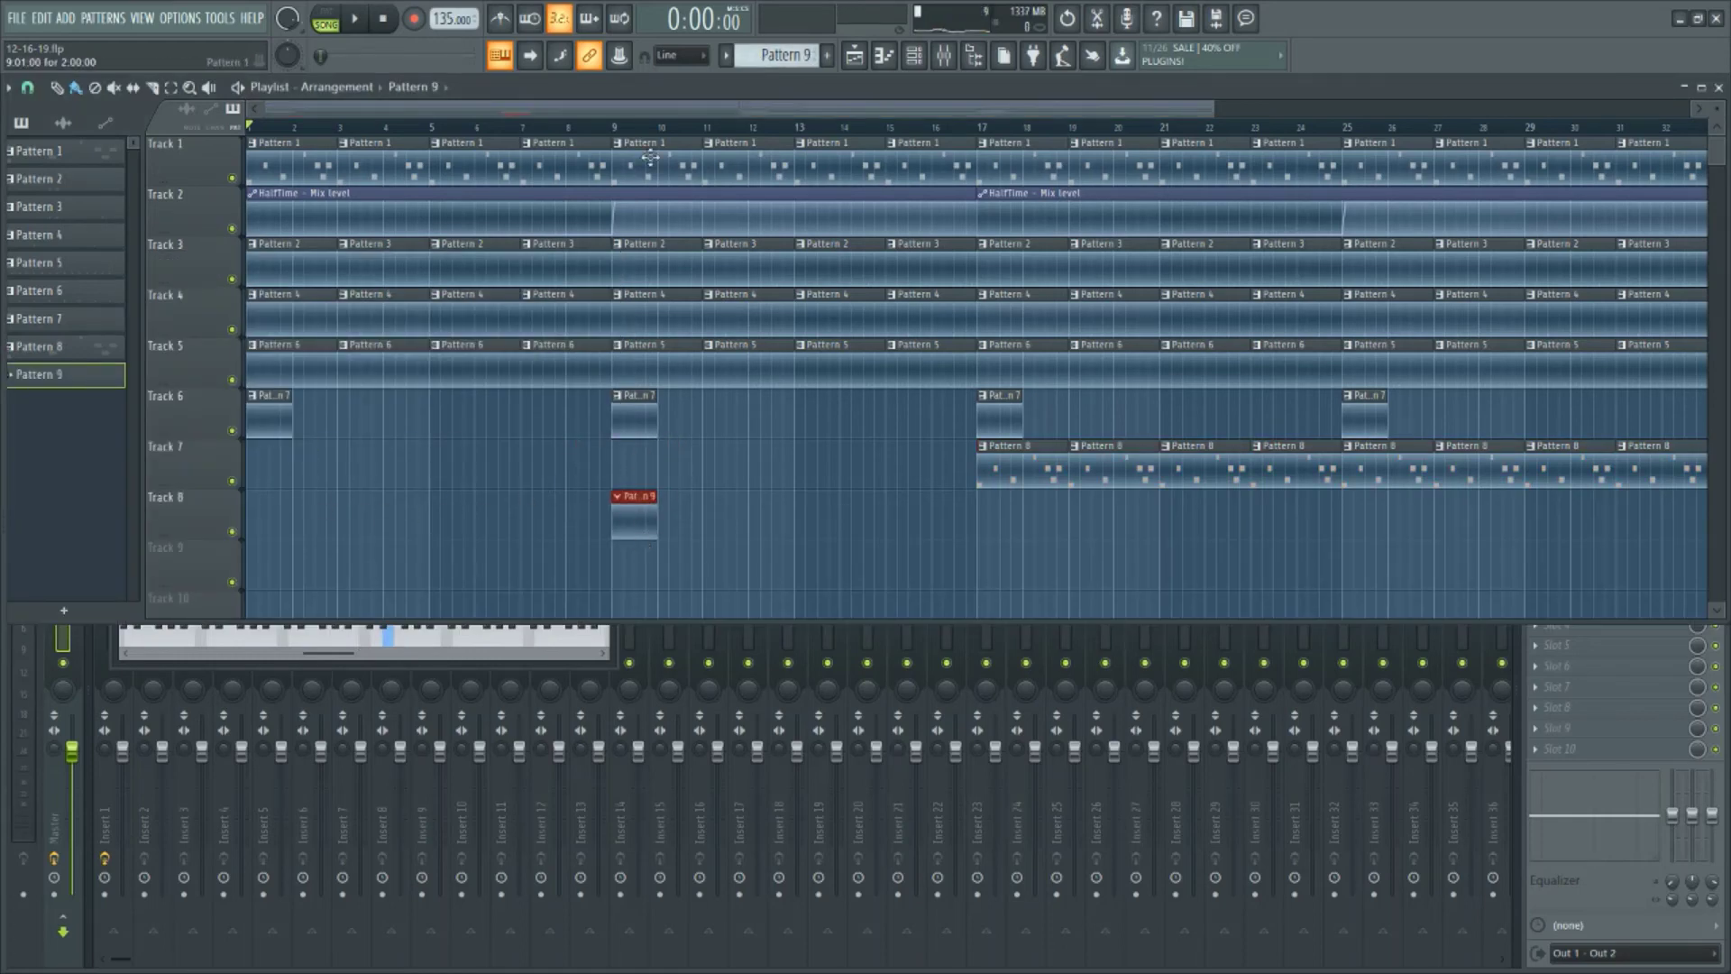
Arm recording for notes and automation and start recording the 808 part into Pattern 9 on Track 8 at bar 9
left_click(414, 19)
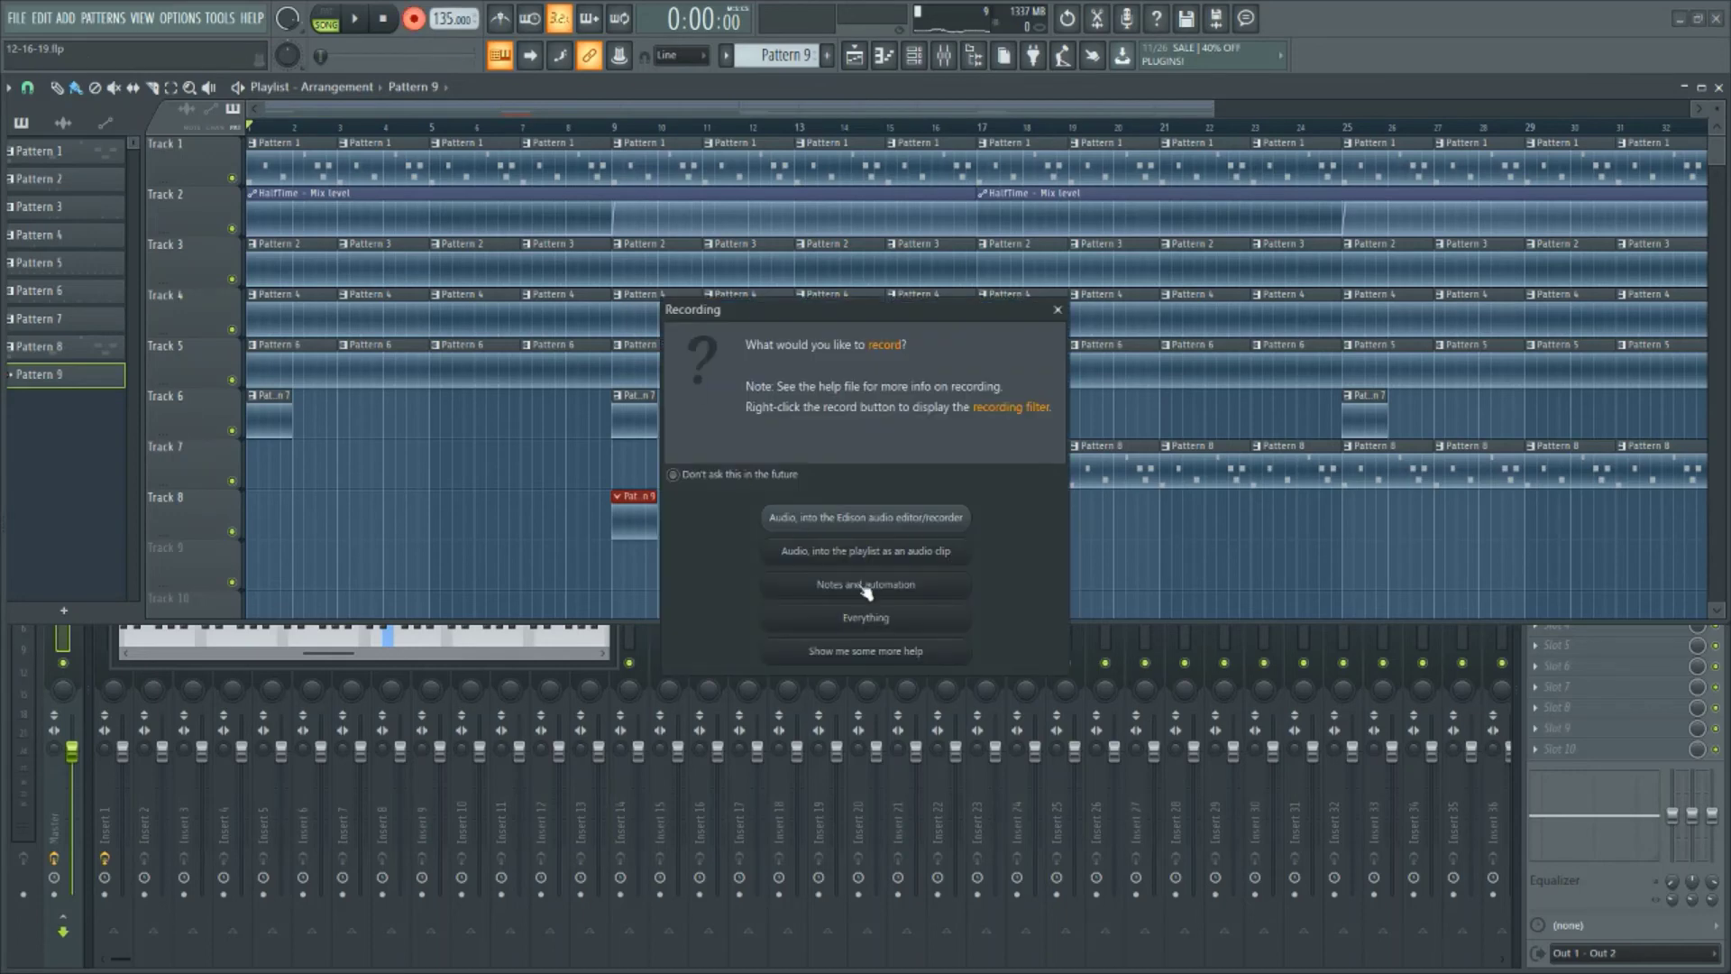
left_click(915, 592)
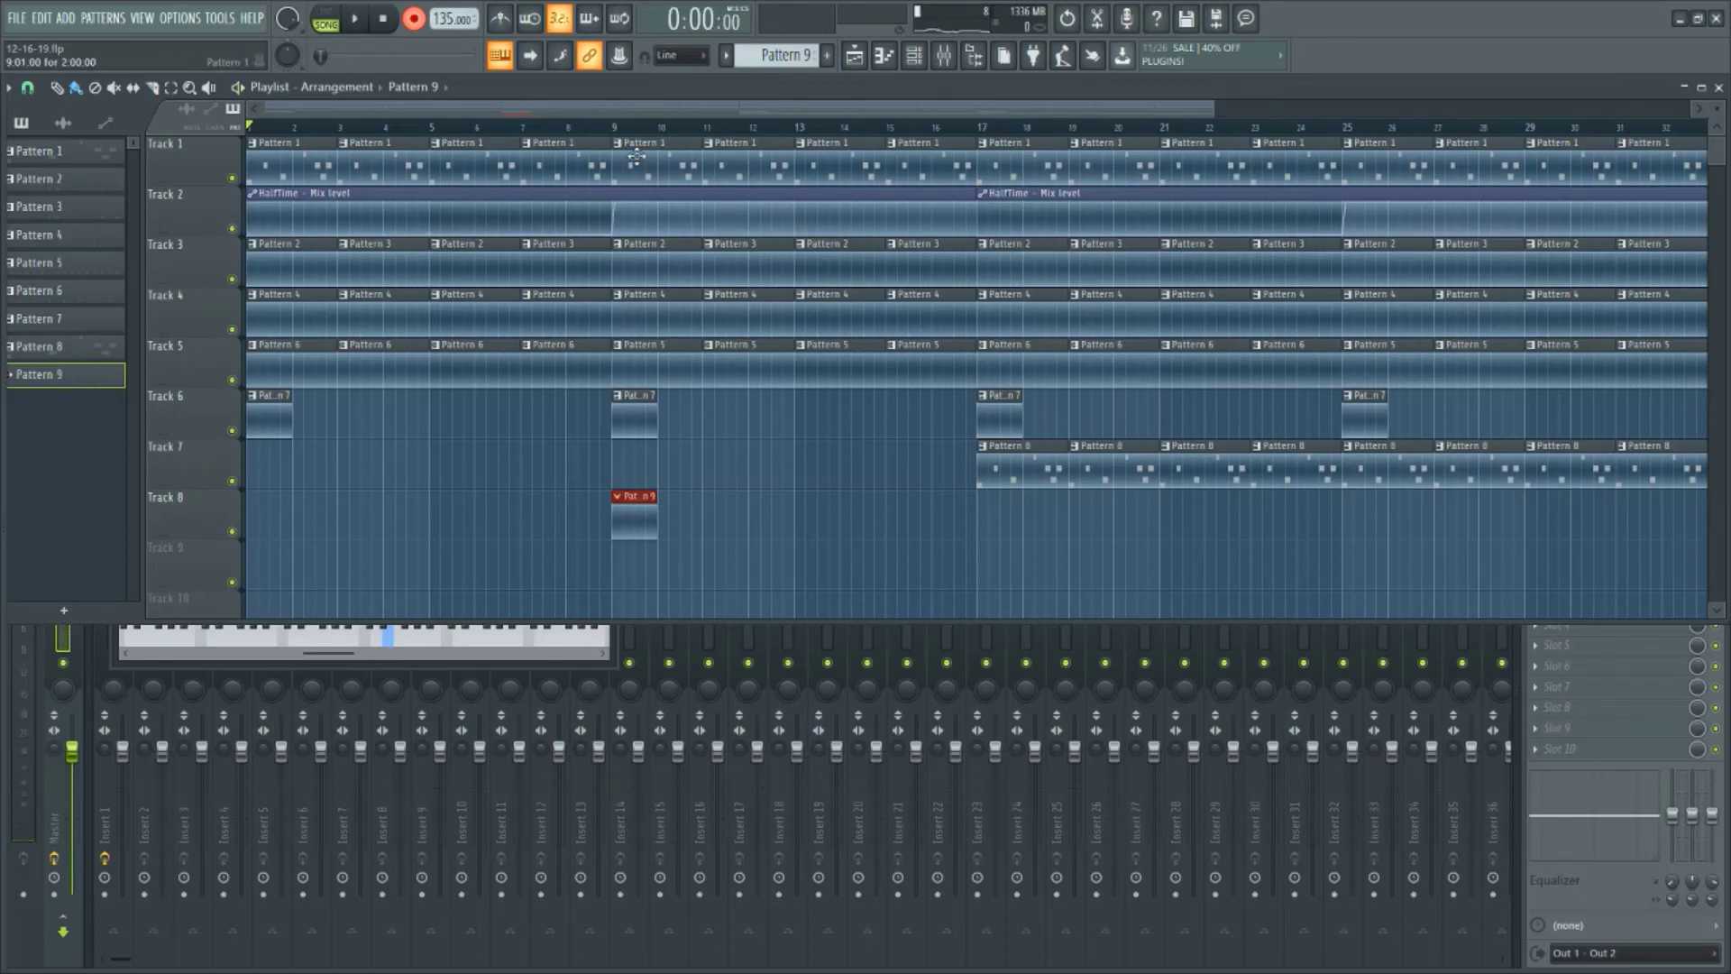
key("space")
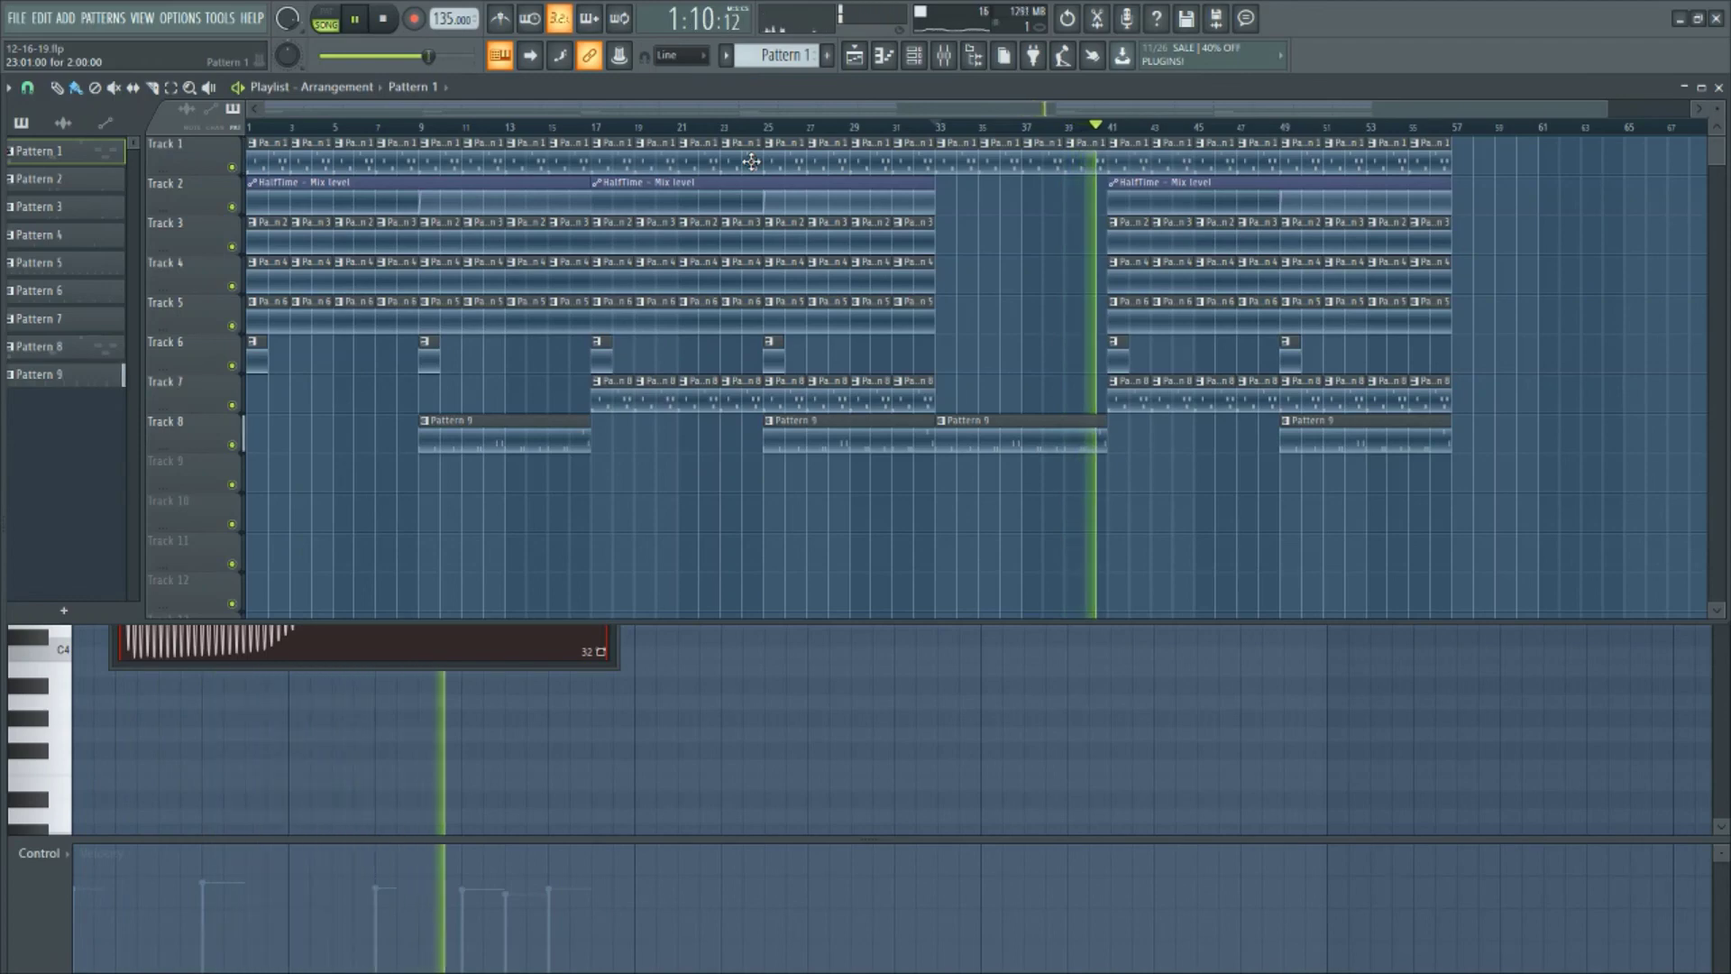
Stop the playback of the full arrangement
key("space")
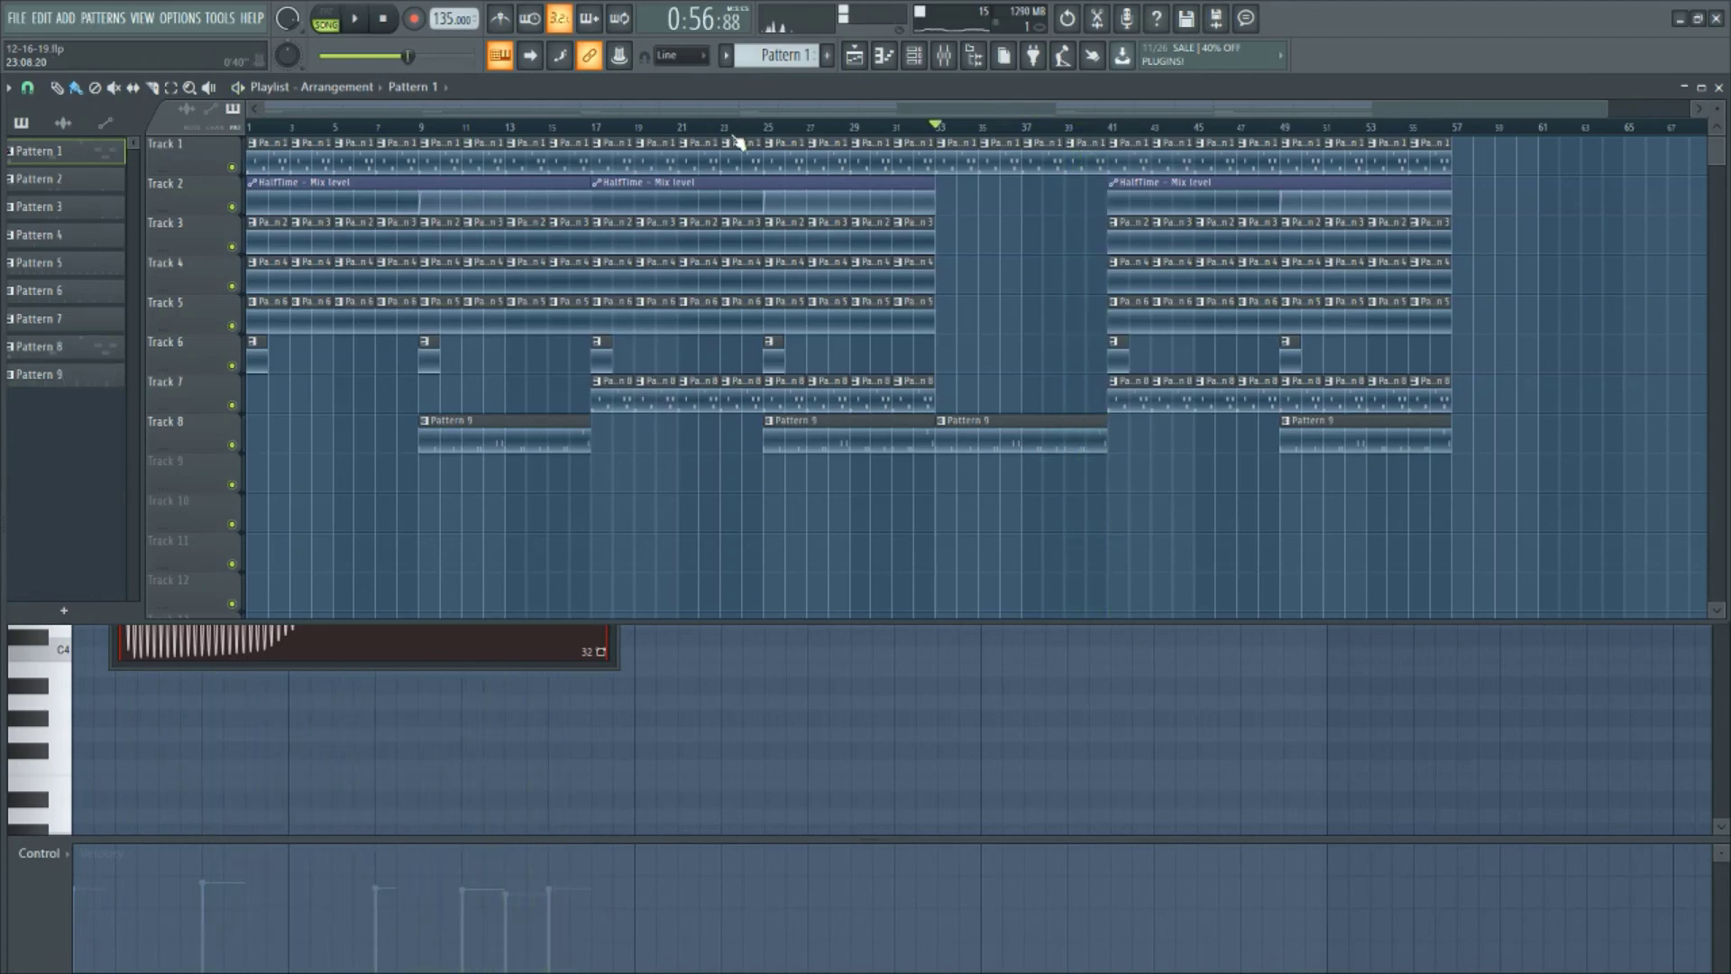